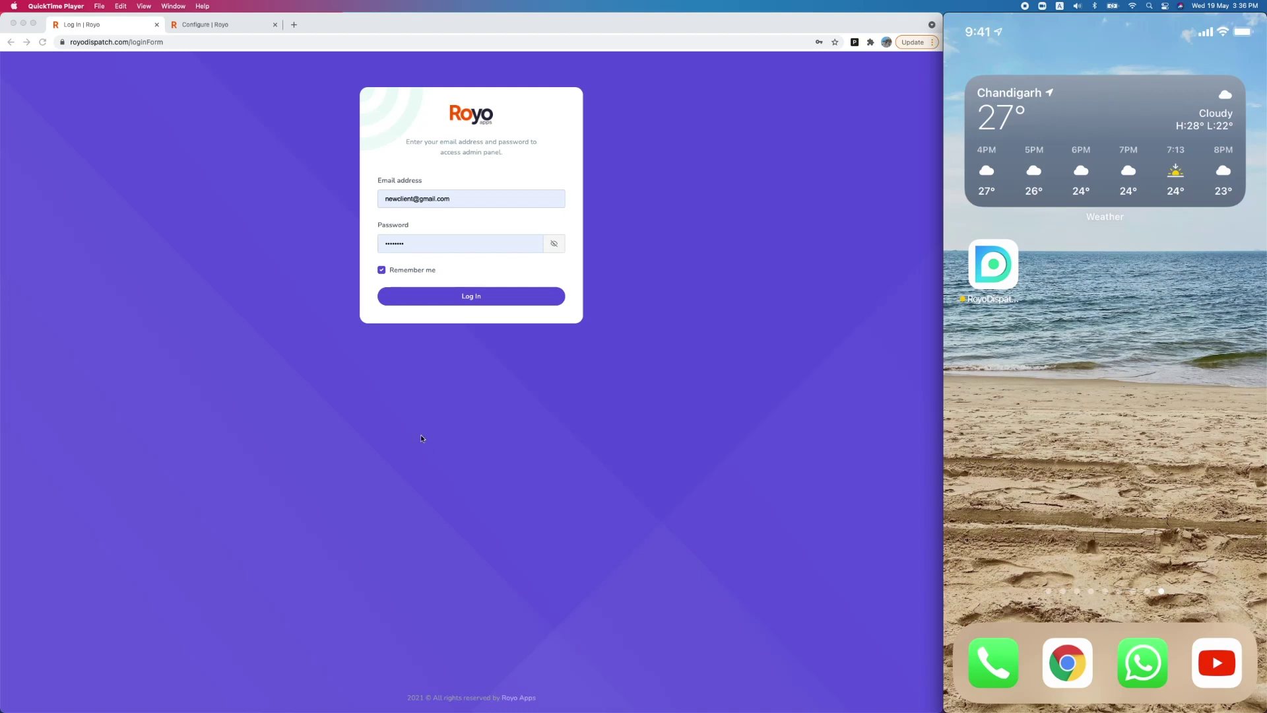
Step: Log in, expand the sidebar, and open all teams to list drivers and tasks
click(462, 297)
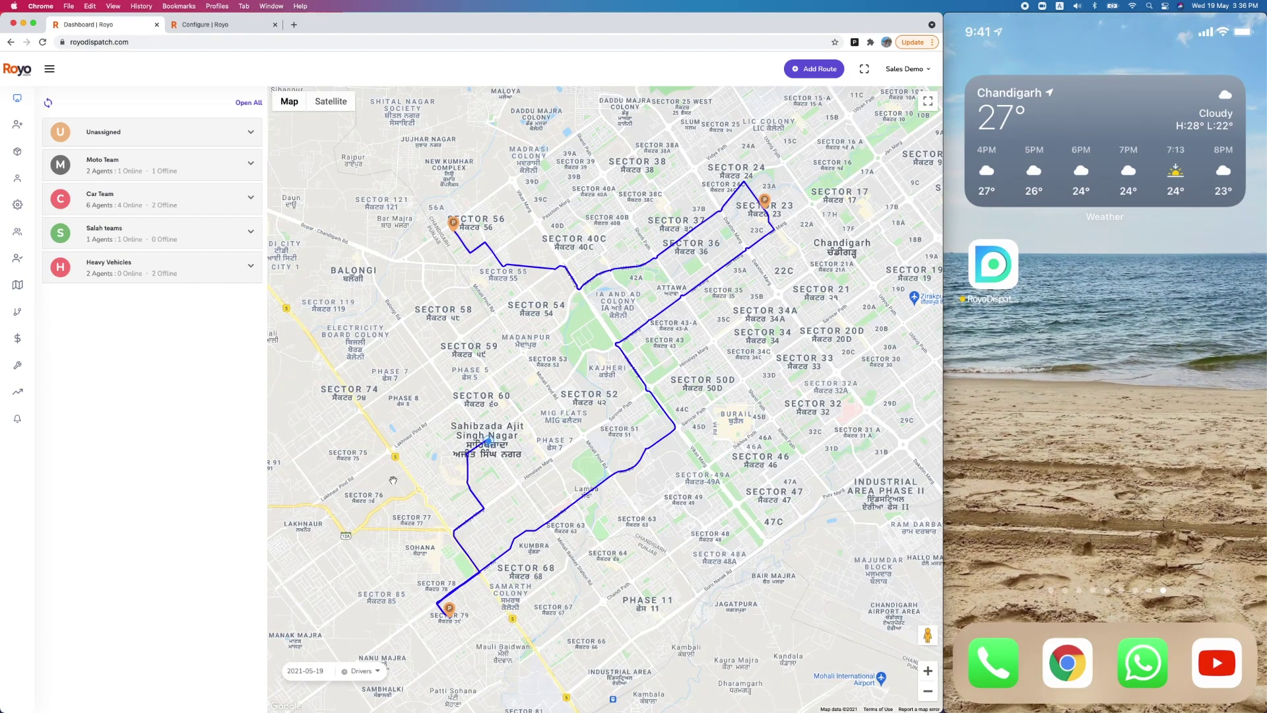
click(50, 69)
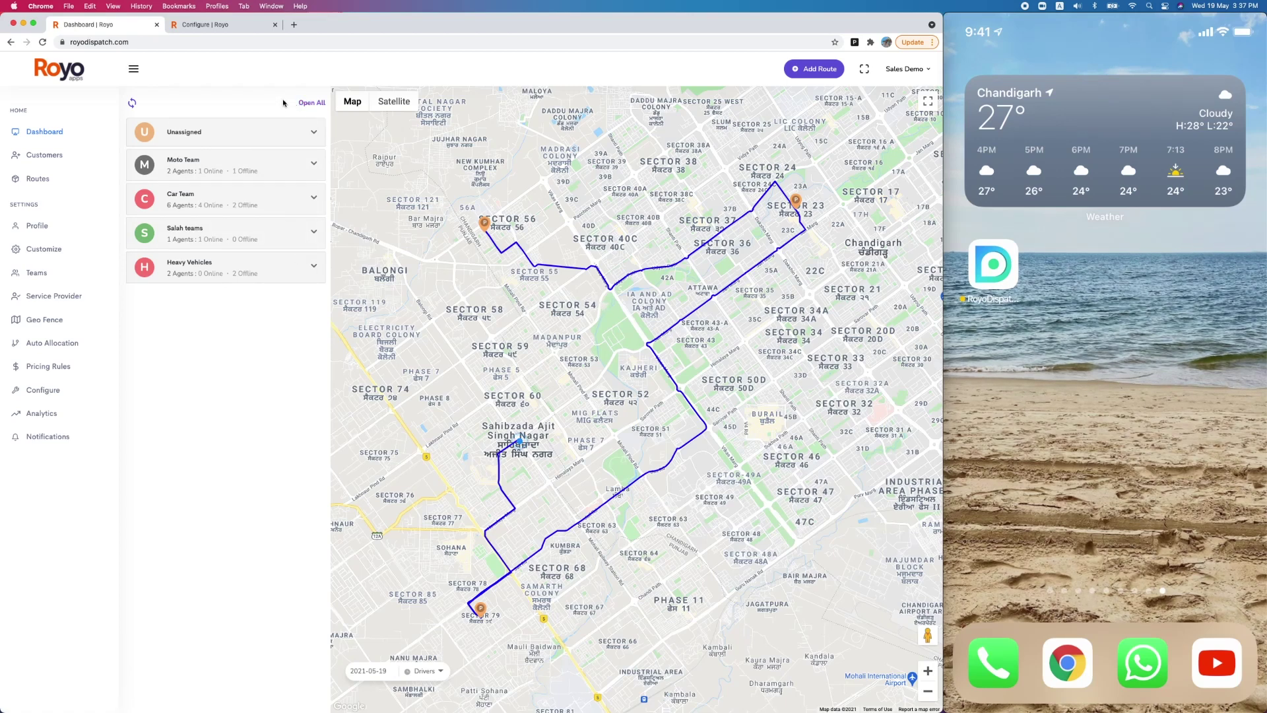
click(312, 104)
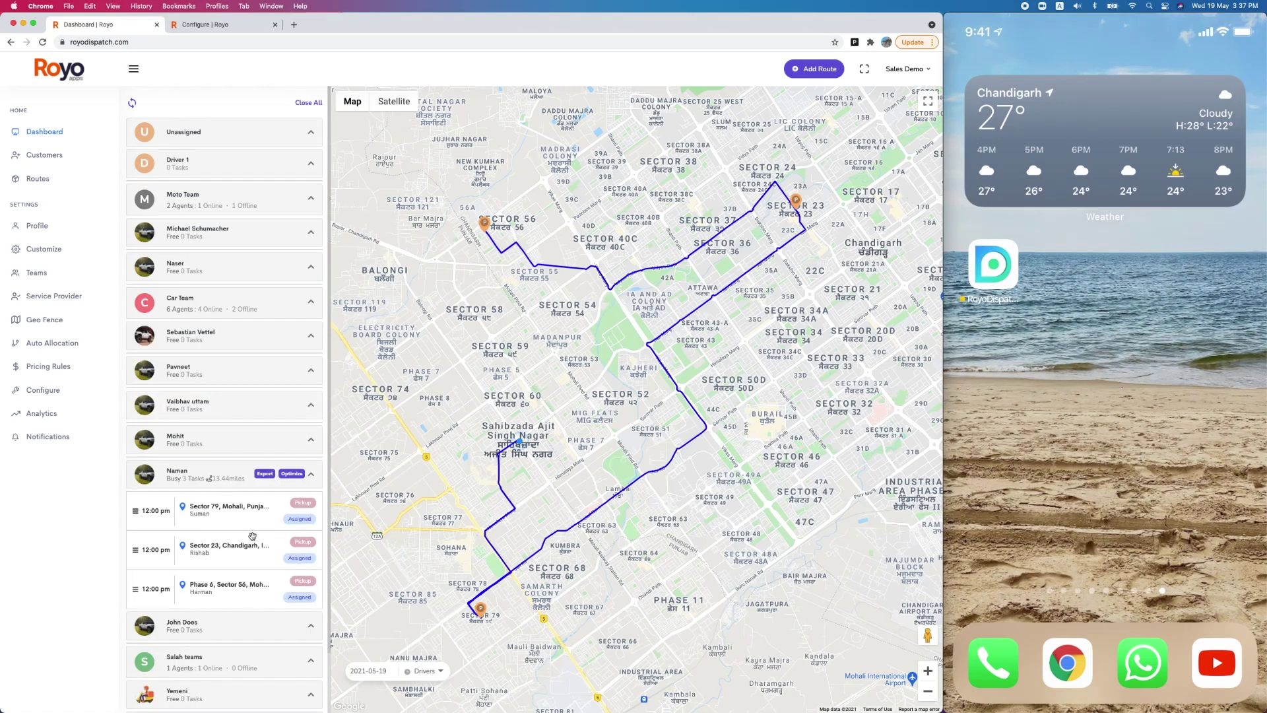
scroll(252, 536, down, 2)
scroll(252, 536, down, 1)
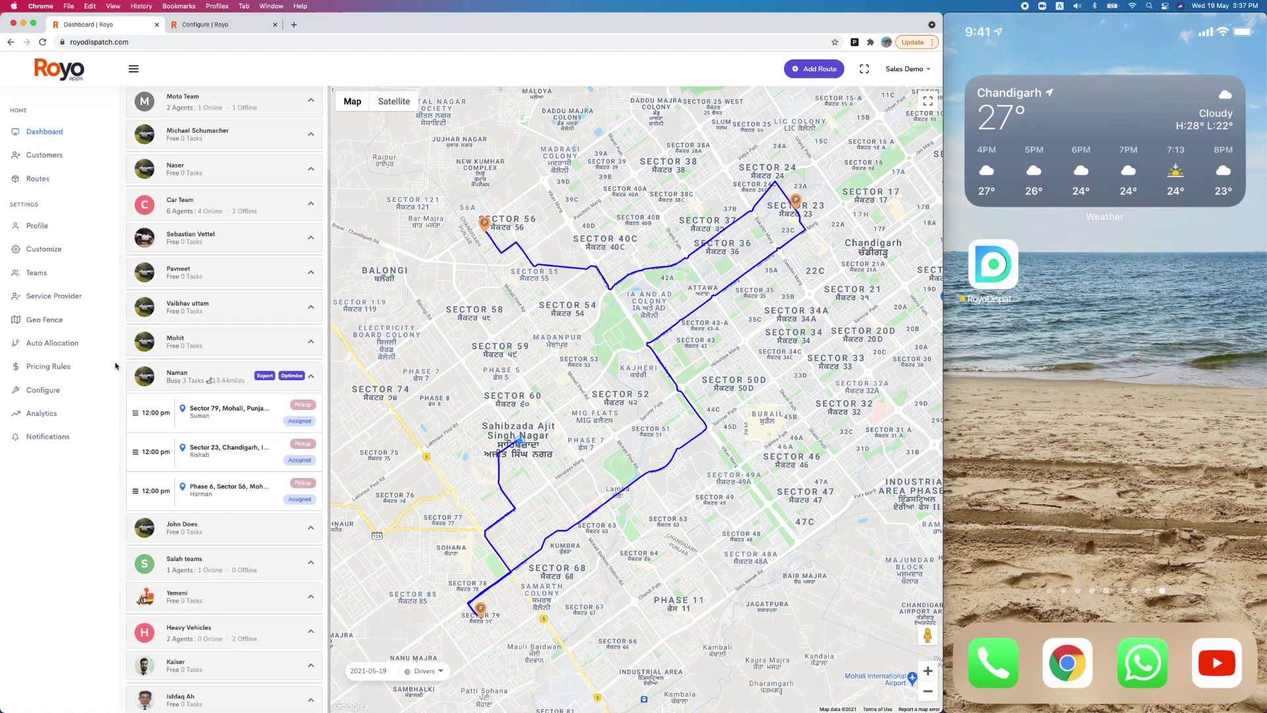
Step: View the organization profile and highlight its short code 8e3eef
click(43, 226)
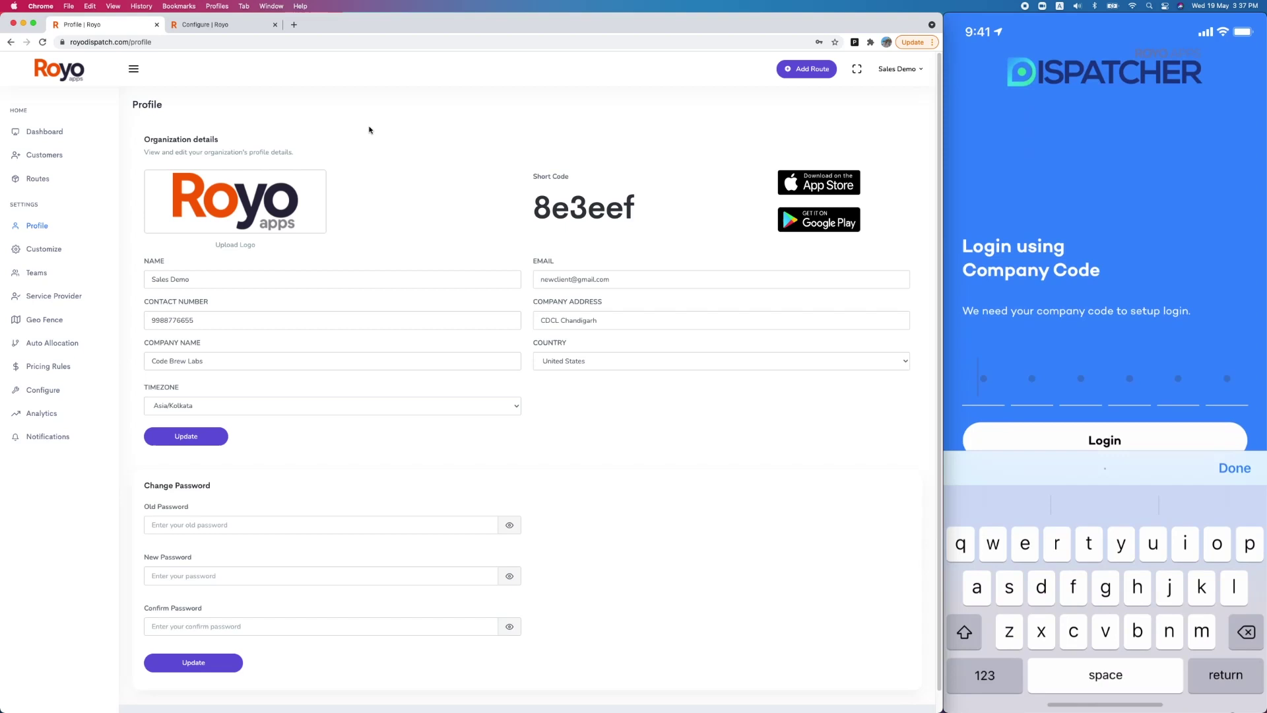
drag(535, 206, 644, 211)
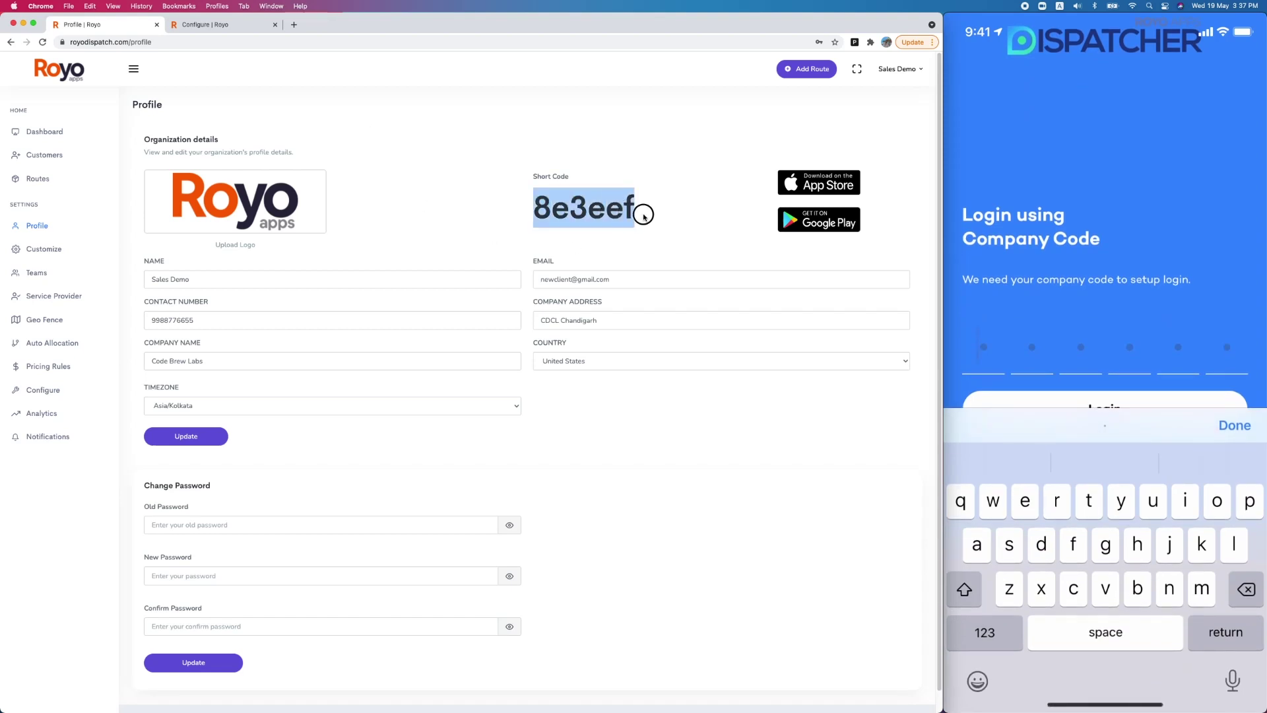
click(656, 210)
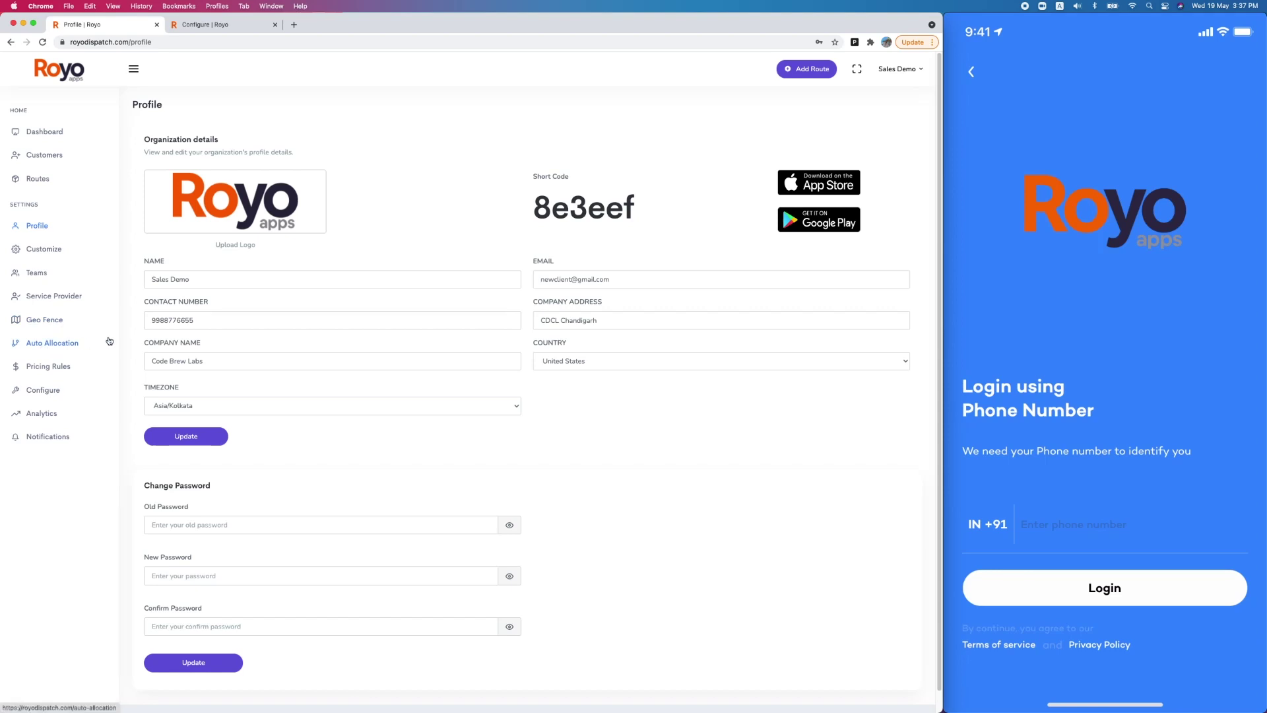
click(48, 249)
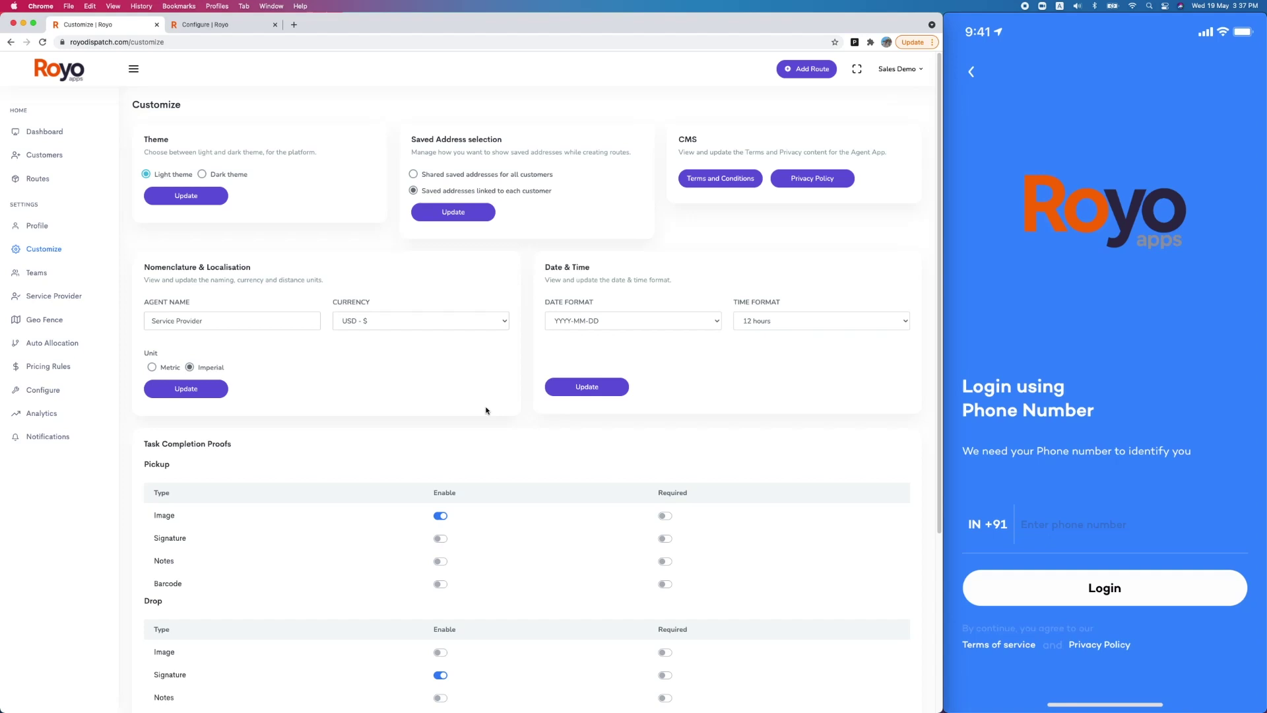
Step: Save the dark theme and enable signature, notes and barcode proofs for pickups
click(200, 175)
click(198, 196)
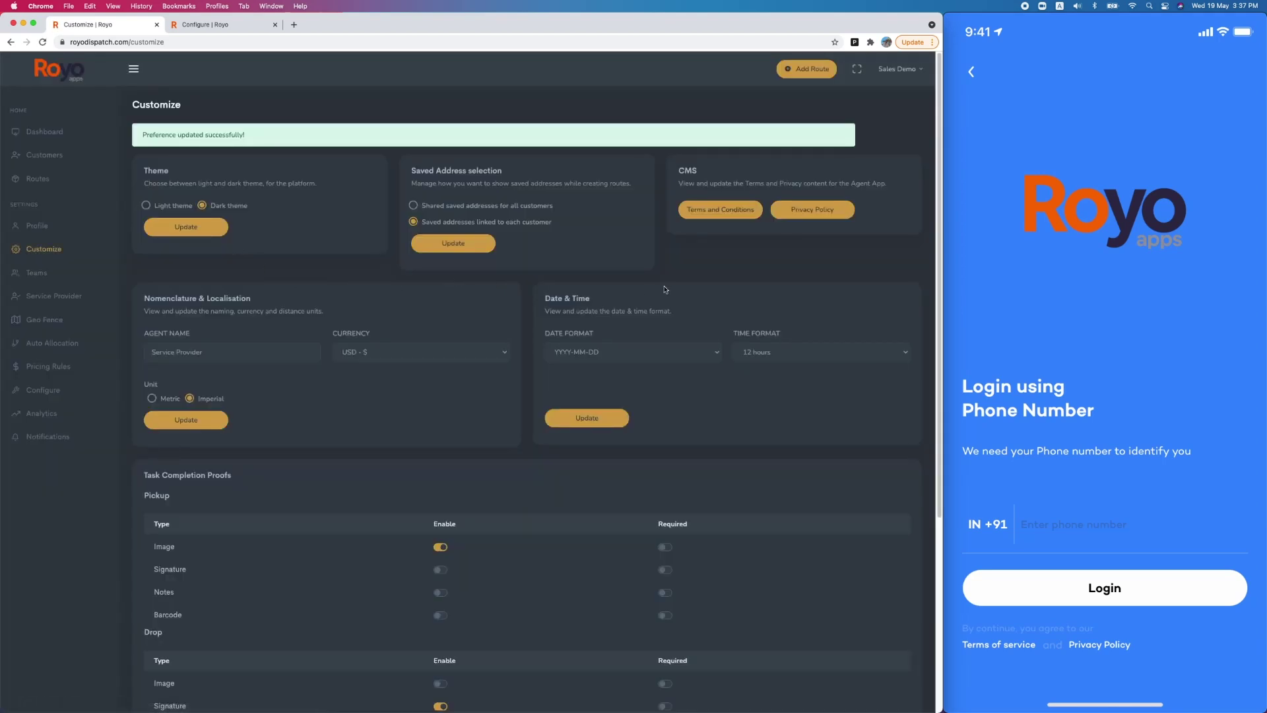
scroll(450, 444, down, 5)
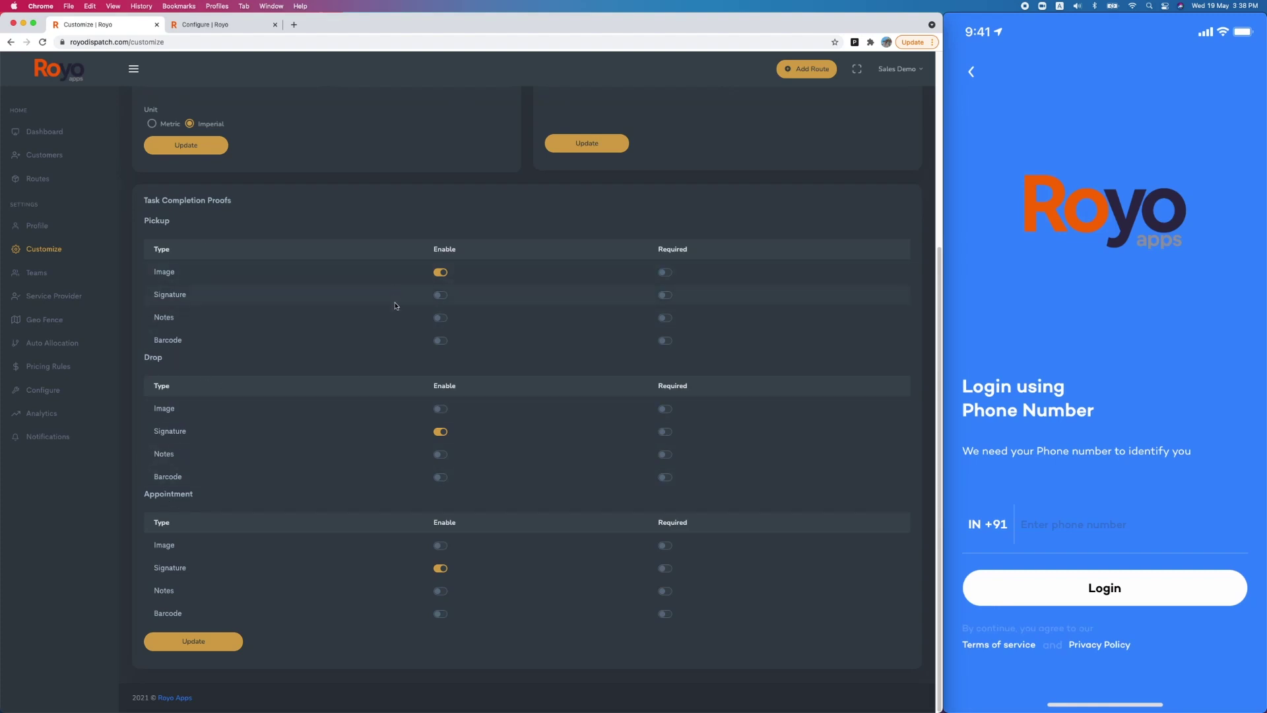
click(440, 296)
click(440, 318)
click(439, 341)
Step: Enable image, notes and barcode proofs for drops and save the proof settings
click(438, 410)
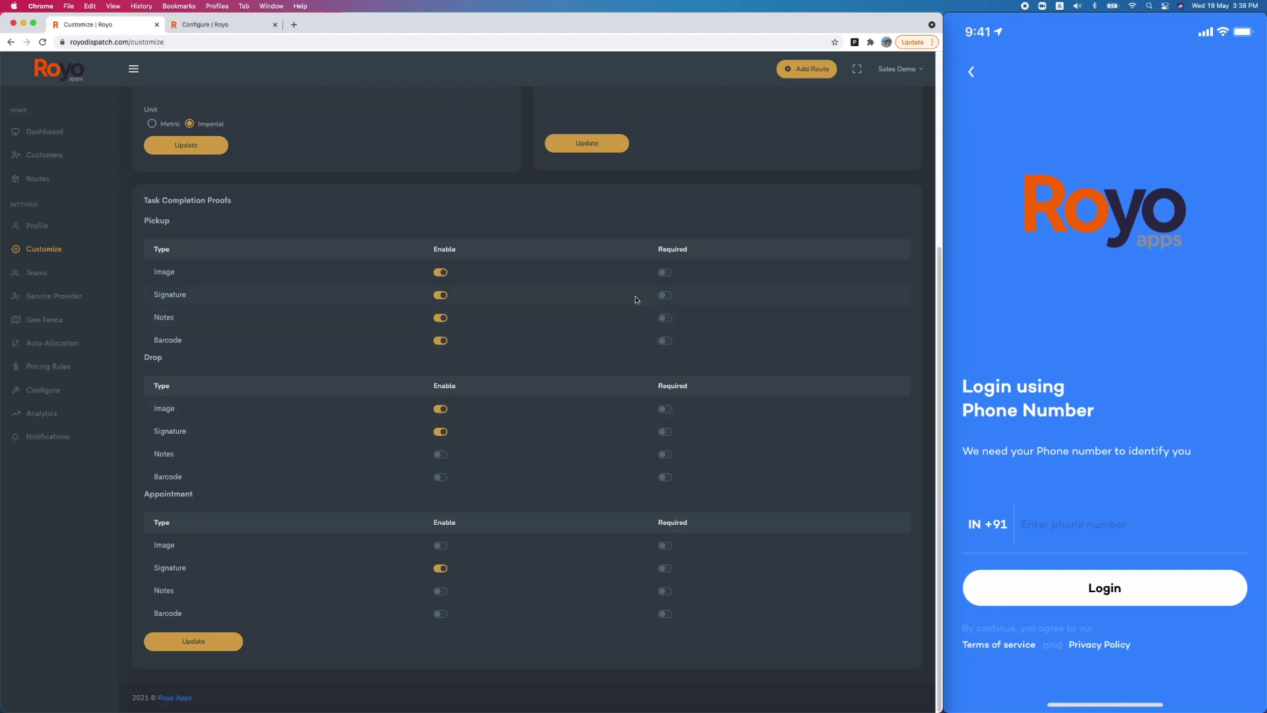
click(440, 454)
click(441, 477)
click(229, 646)
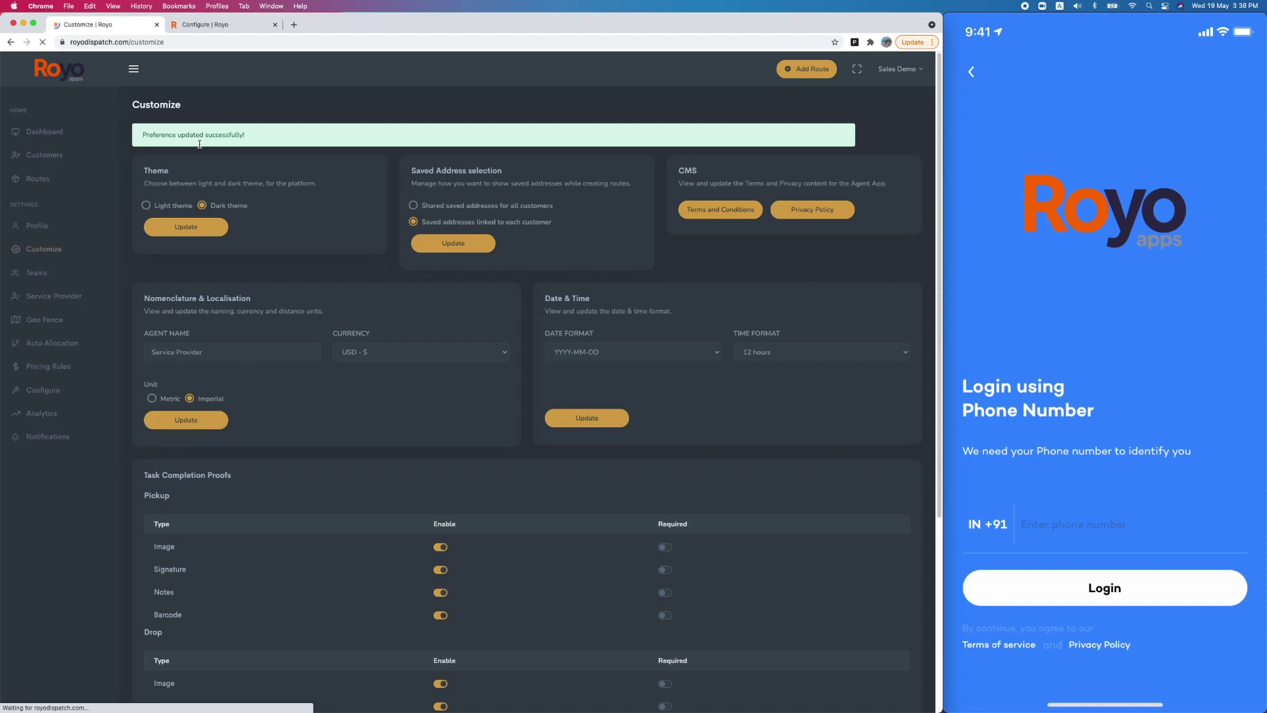
Step: Switch the platform back to the light theme and save it
click(146, 206)
click(167, 227)
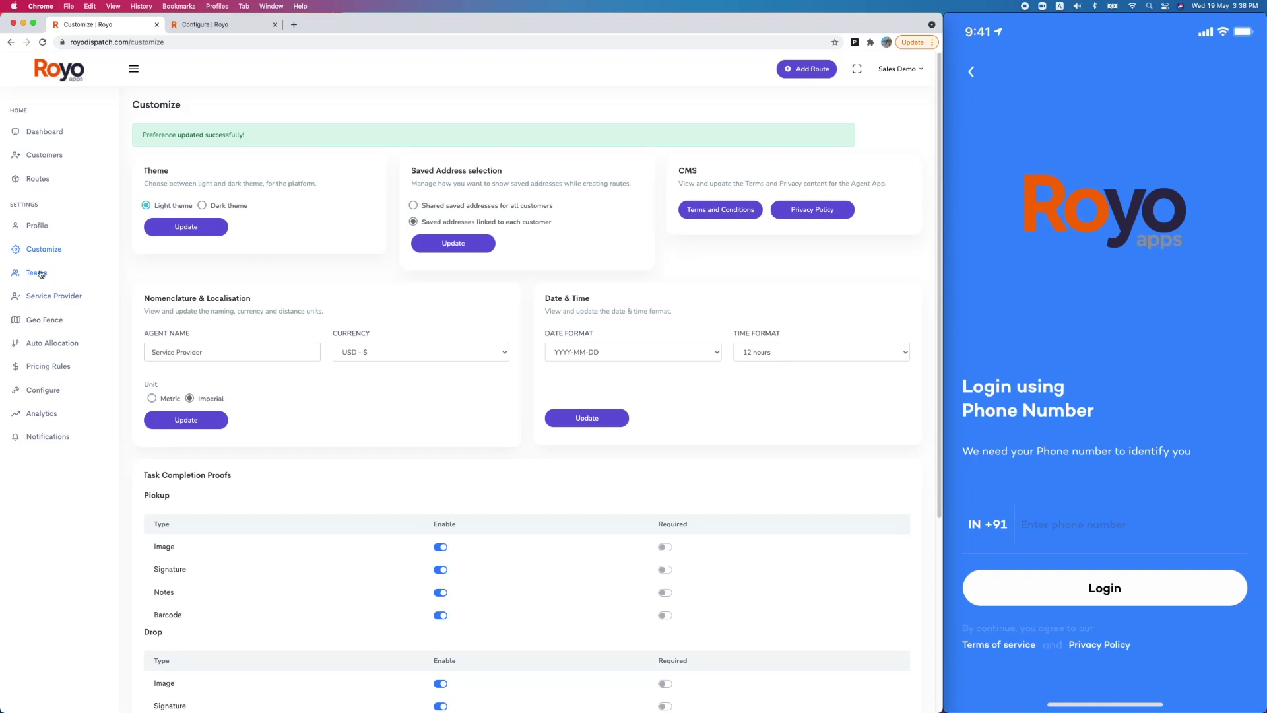
click(41, 273)
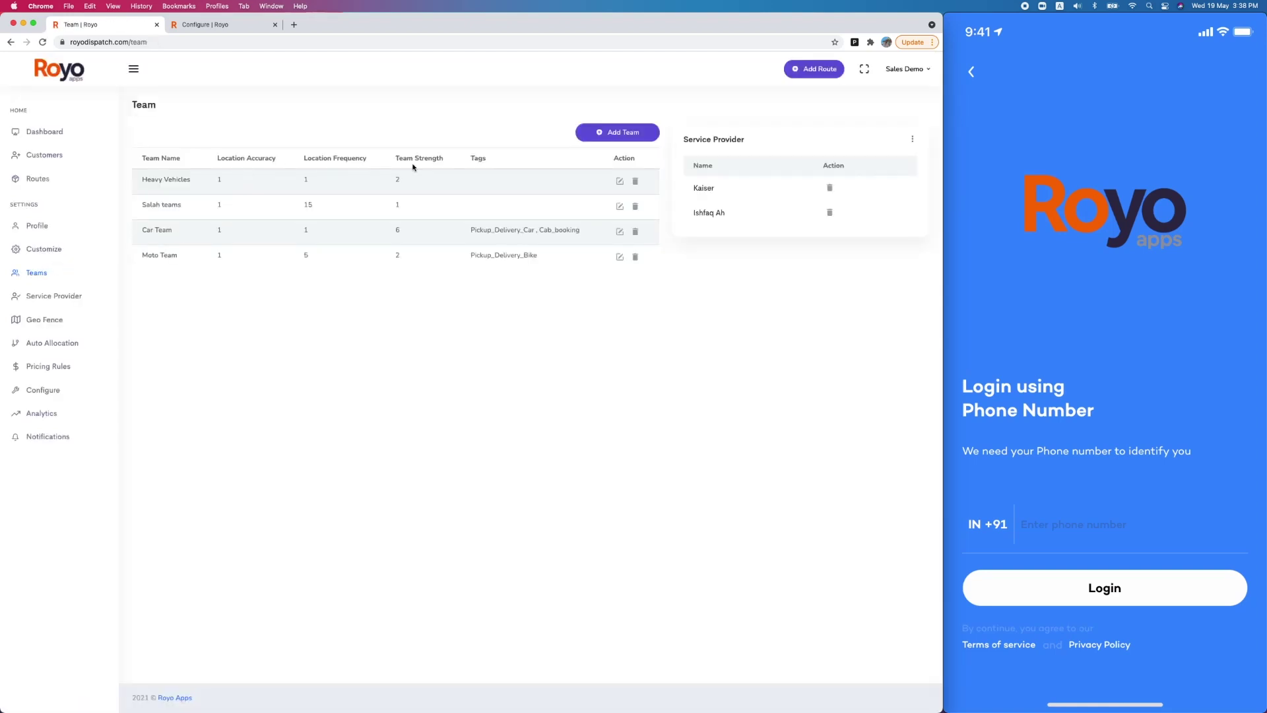
Step: View the service providers in Moto Team, Salah teams and Car Team
click(223, 256)
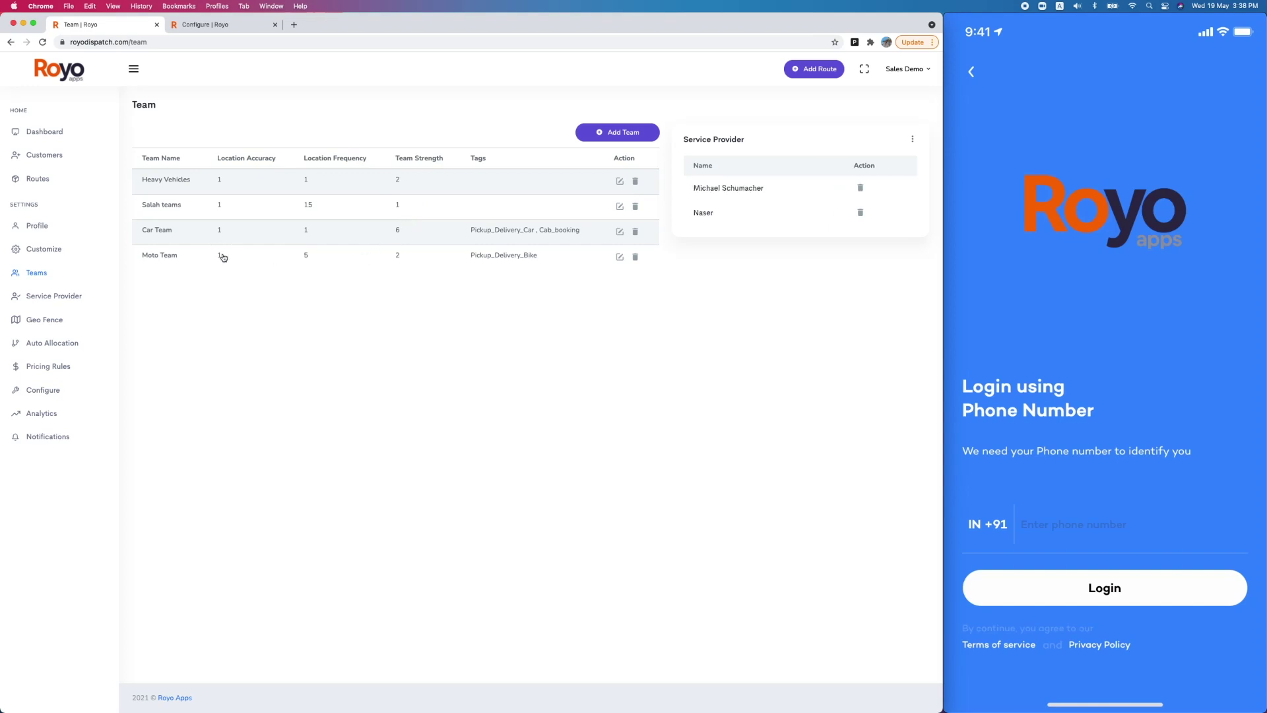
click(256, 231)
click(267, 199)
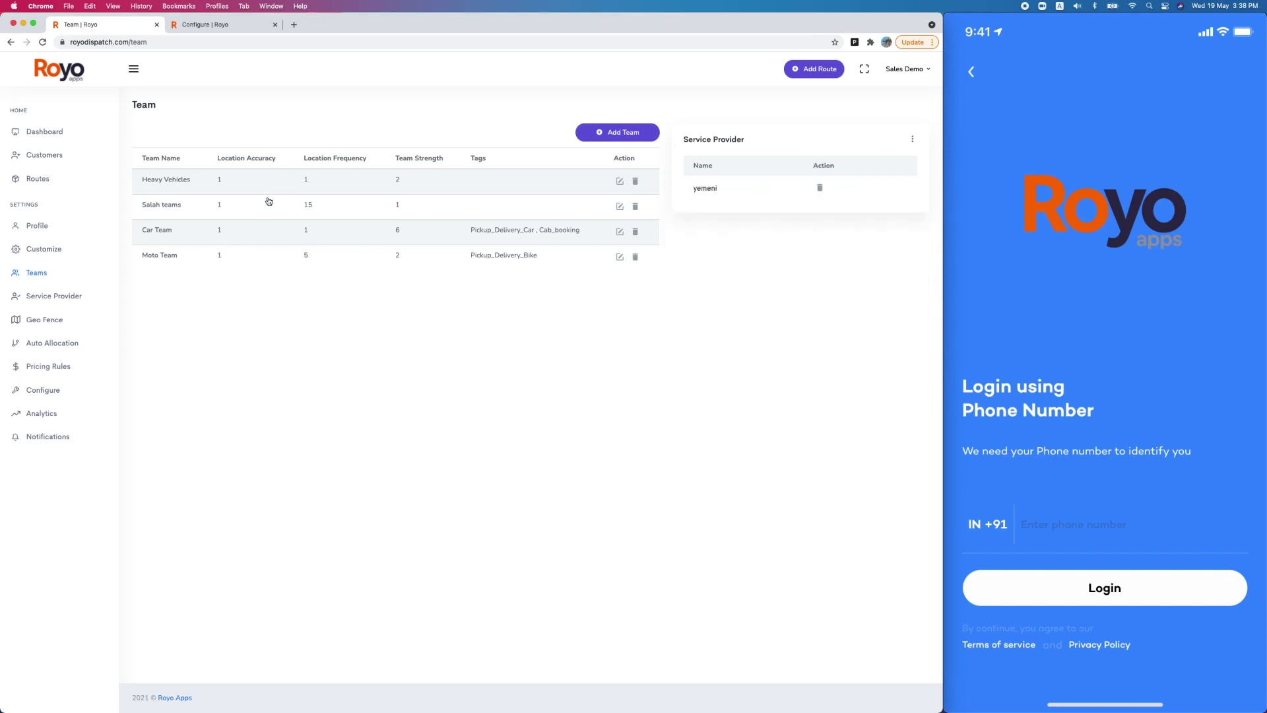
click(271, 233)
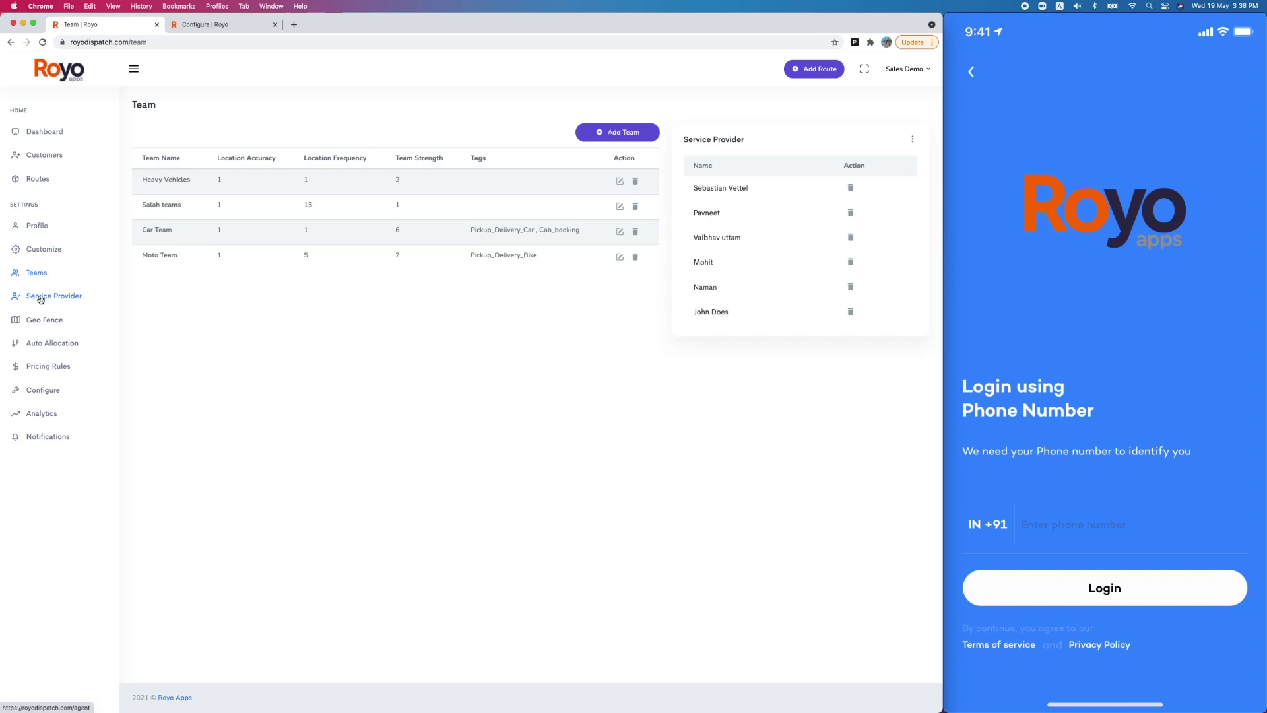
Step: Change the Agent Name from Service Provider to Driver and save the preference
click(44, 249)
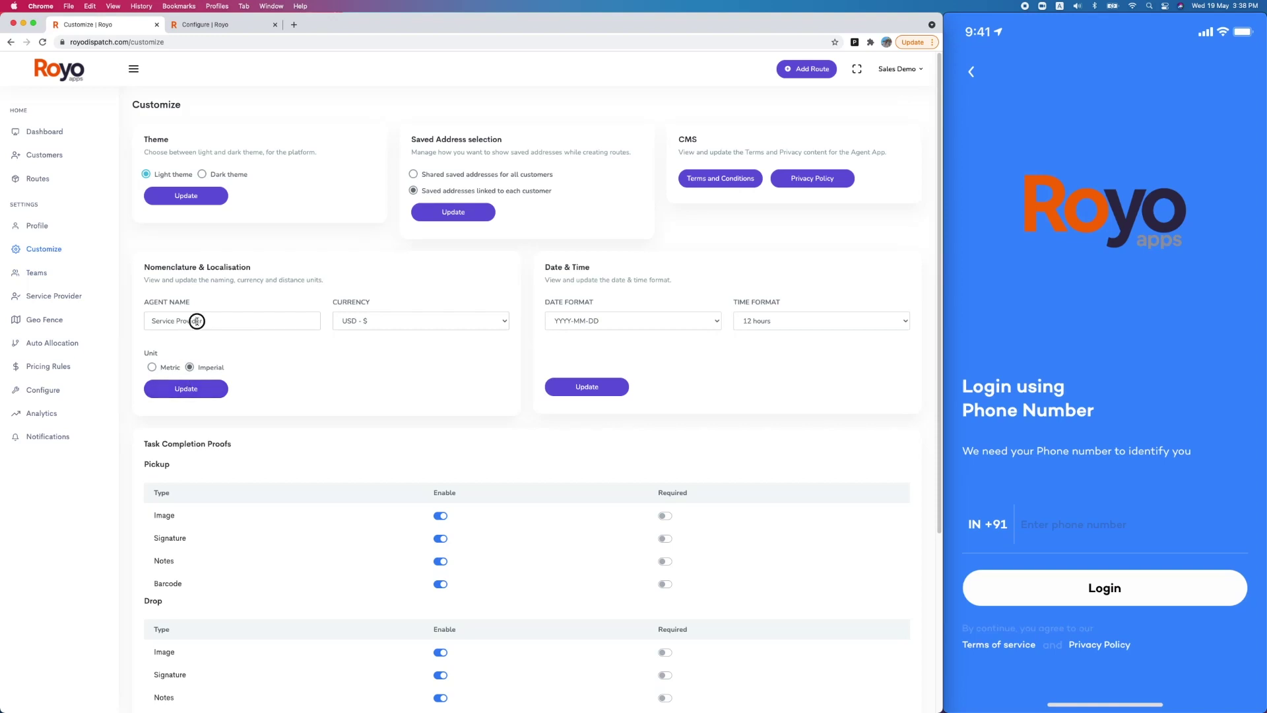
double_click(199, 321)
text(Driver)
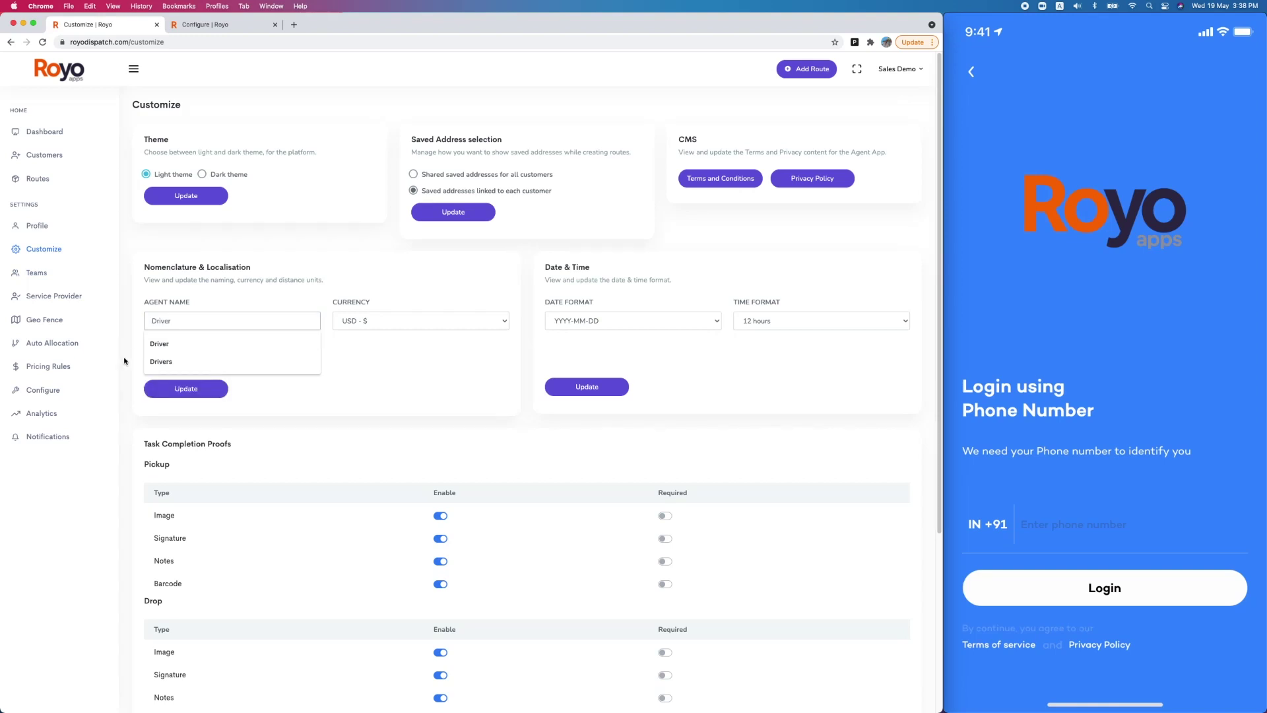
click(160, 343)
click(178, 388)
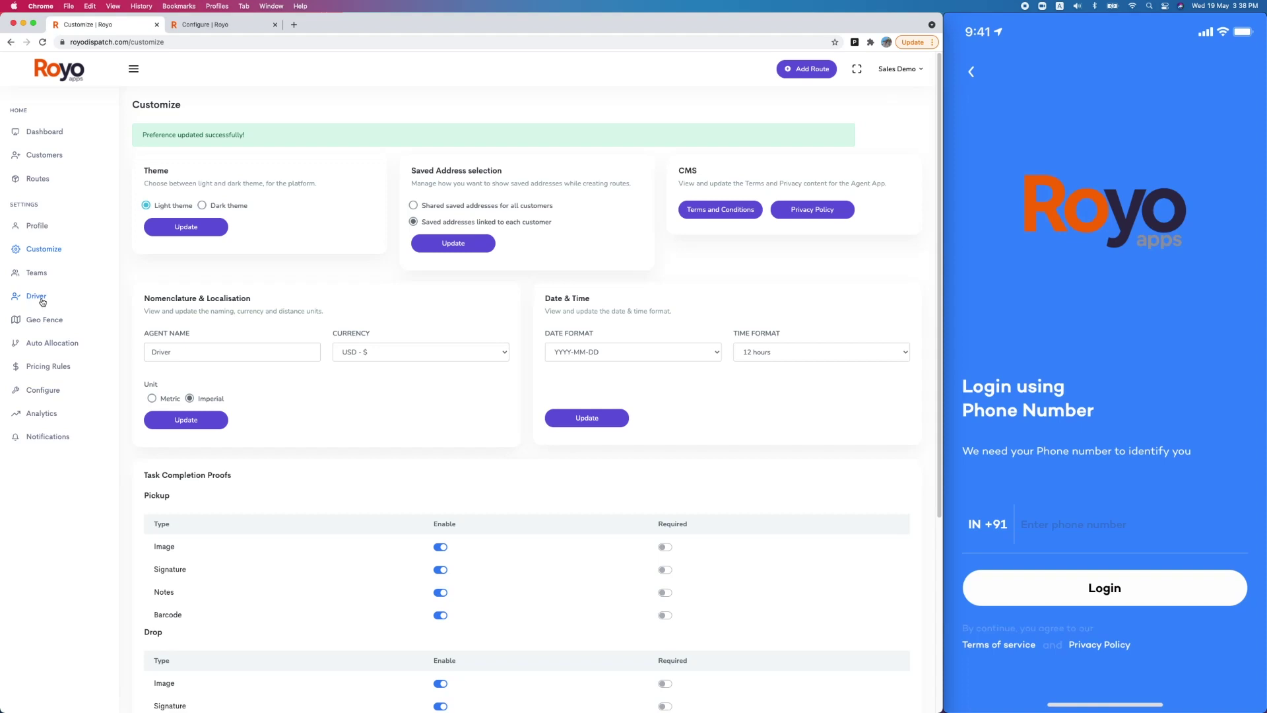
Step: In the drivers list, view the last driver's phone number and live OTP code
click(35, 296)
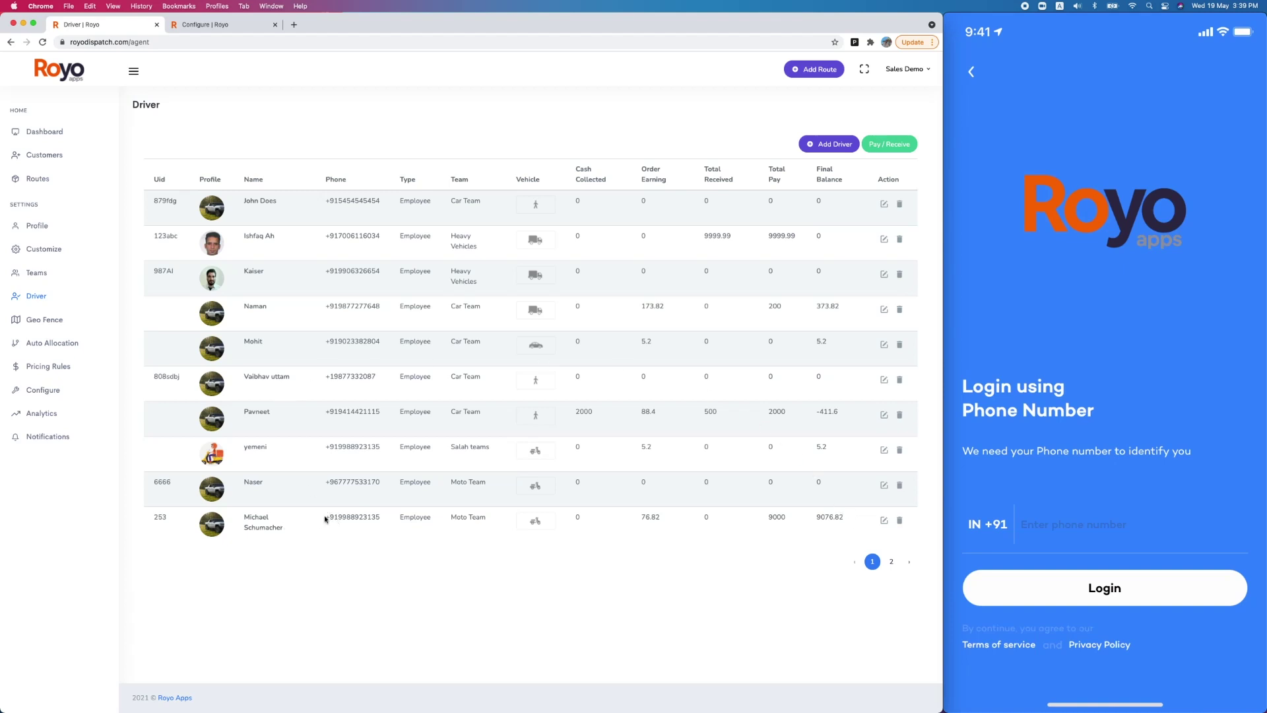
drag(325, 517, 380, 517)
click(372, 585)
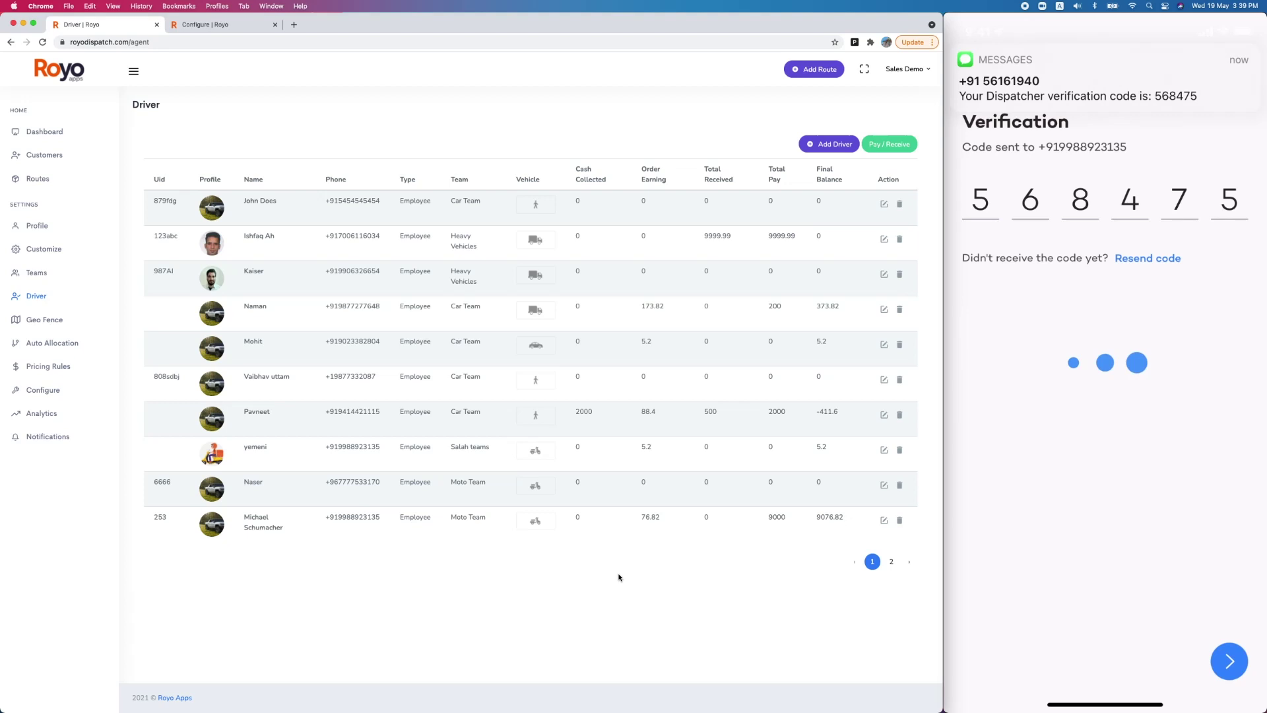
click(886, 522)
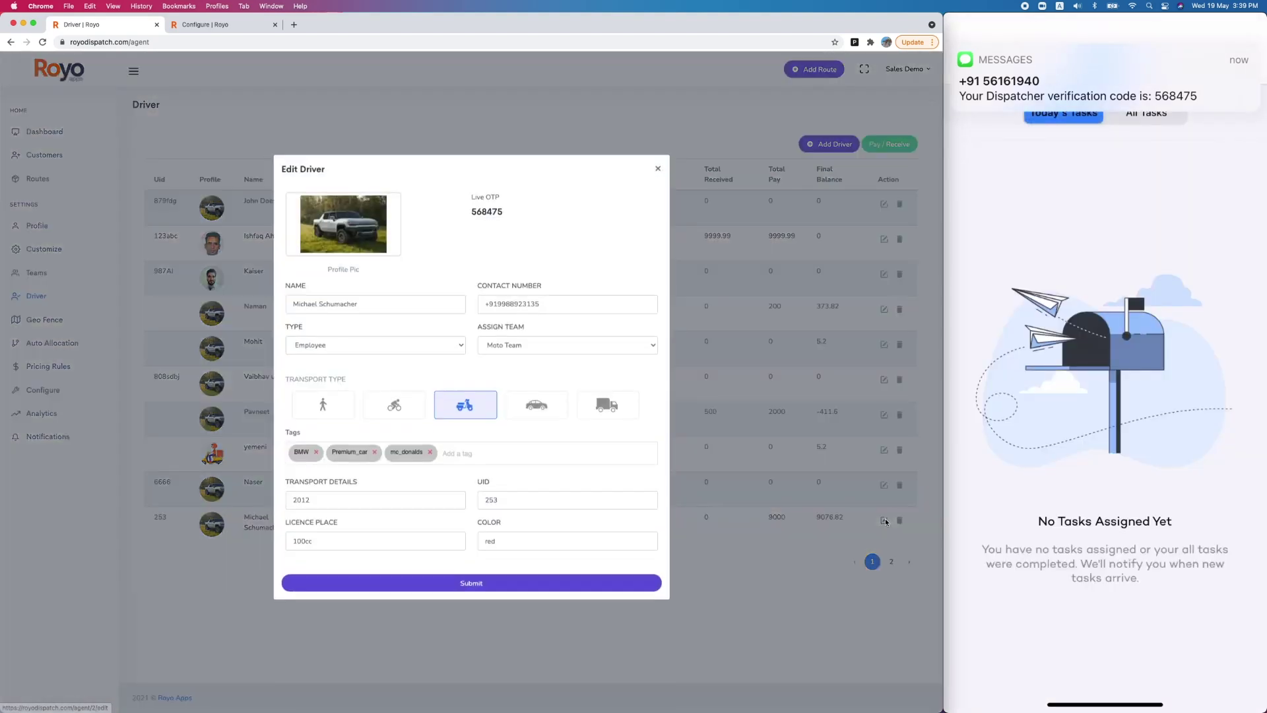
double_click(487, 216)
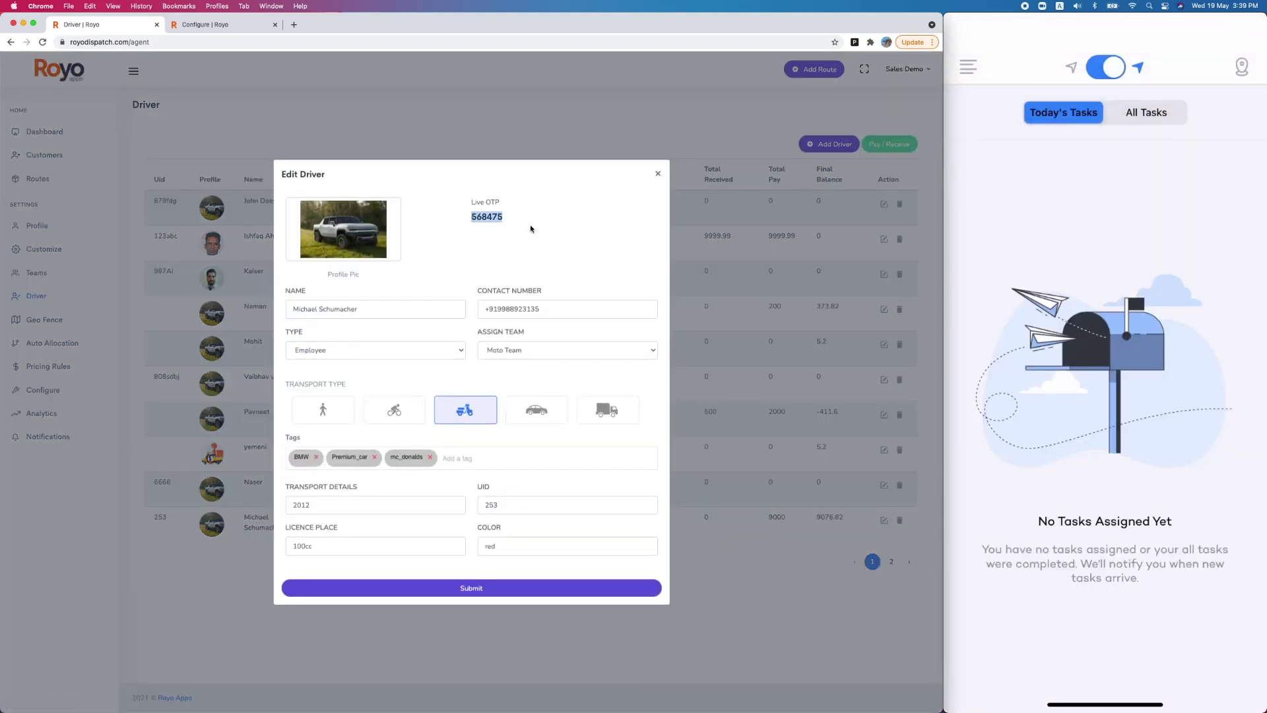
click(655, 176)
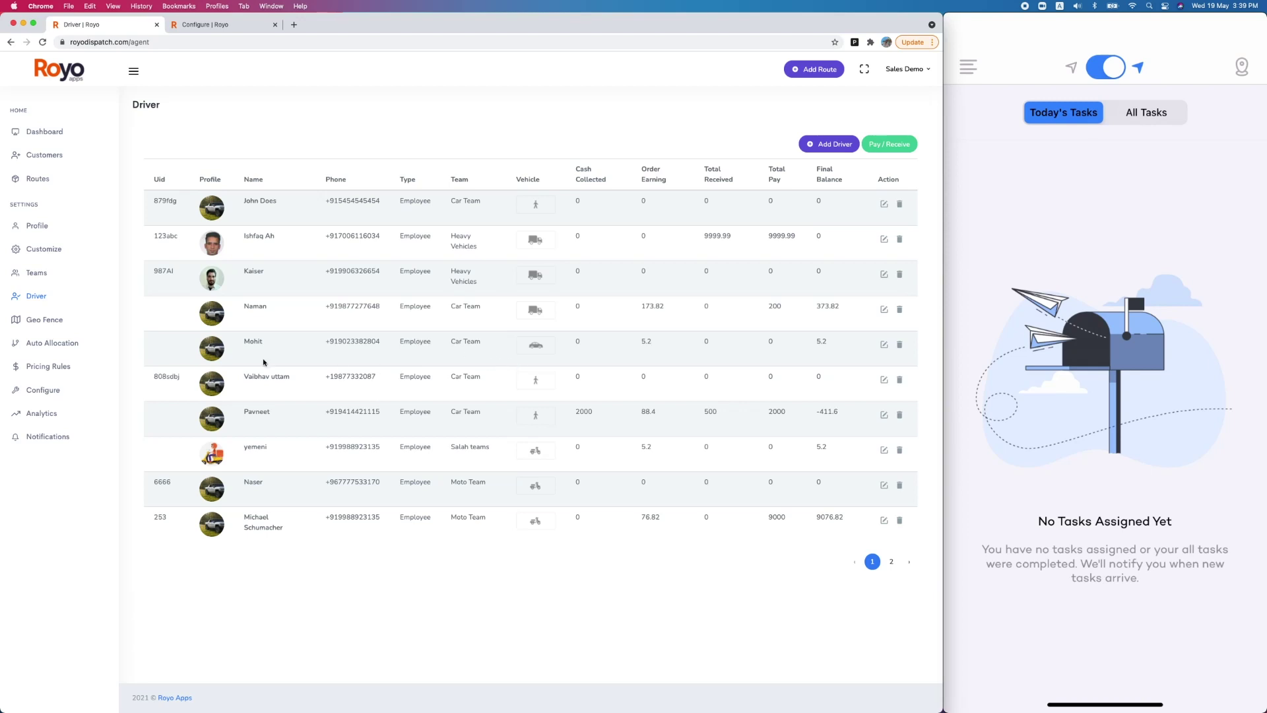
Step: Select all drivers in the Chandigarh geo-fence editor and save the geo-fence
click(45, 320)
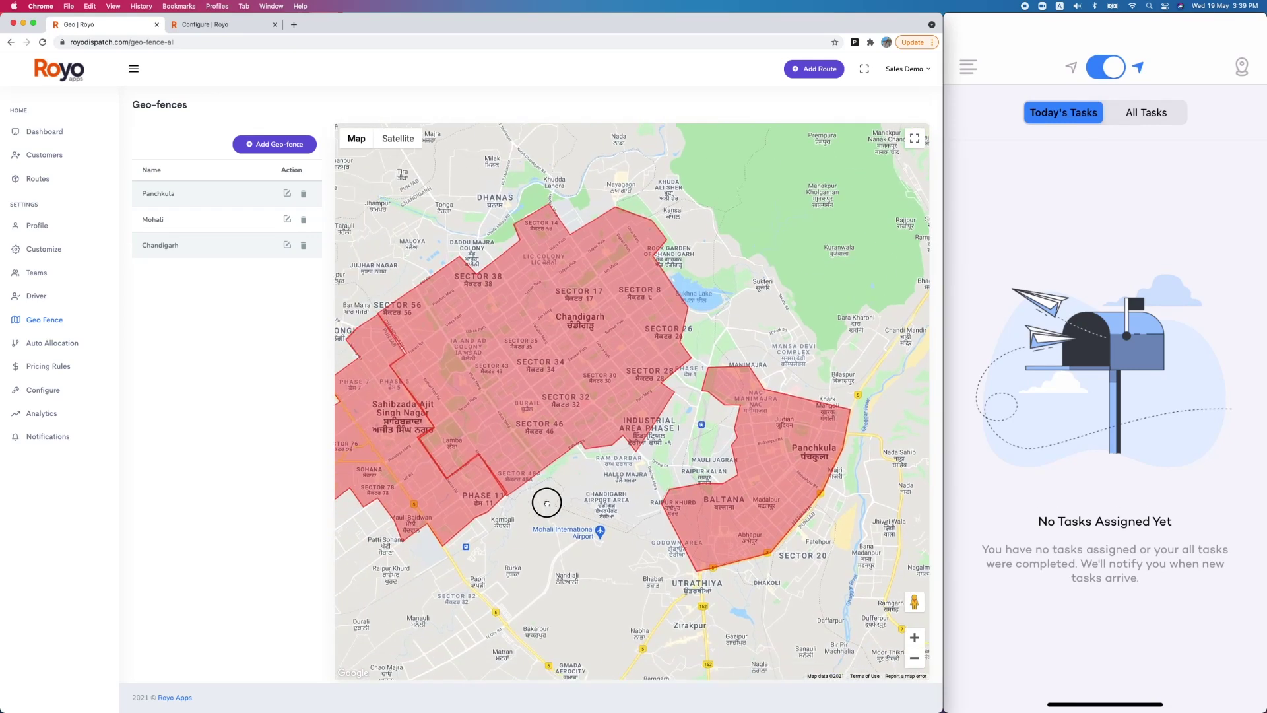
drag(547, 503, 569, 485)
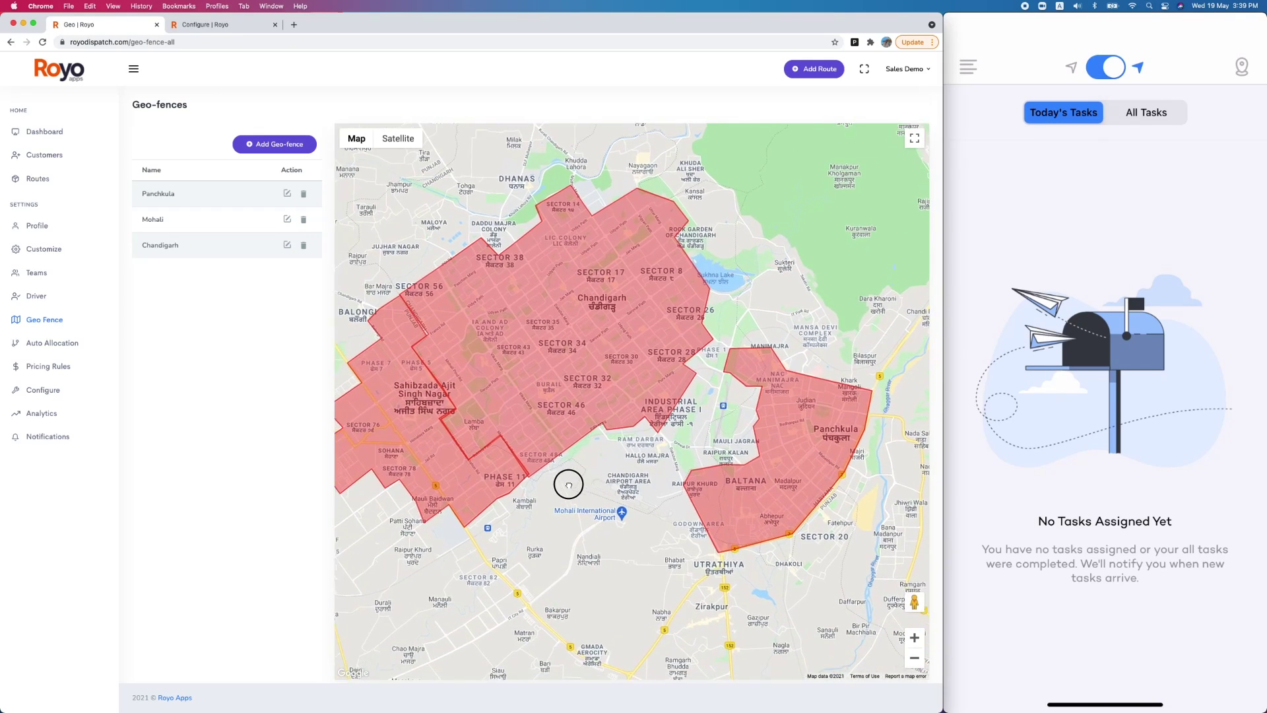
click(287, 245)
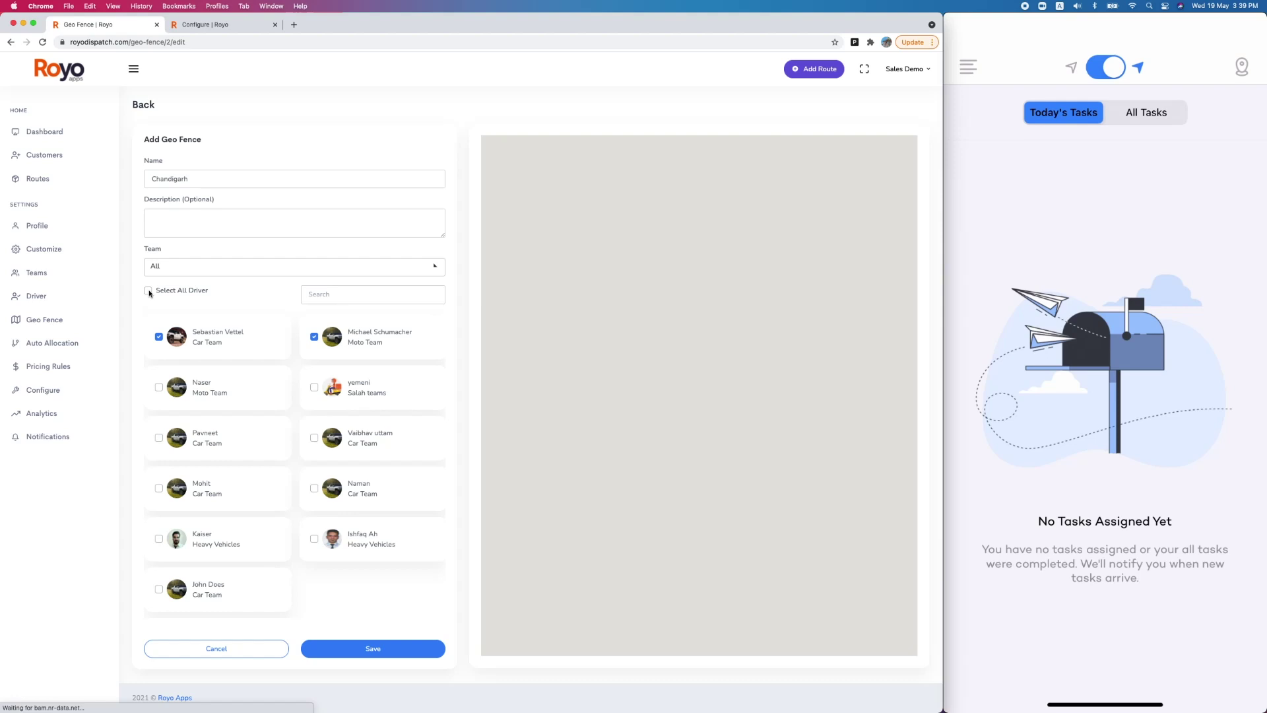
click(149, 290)
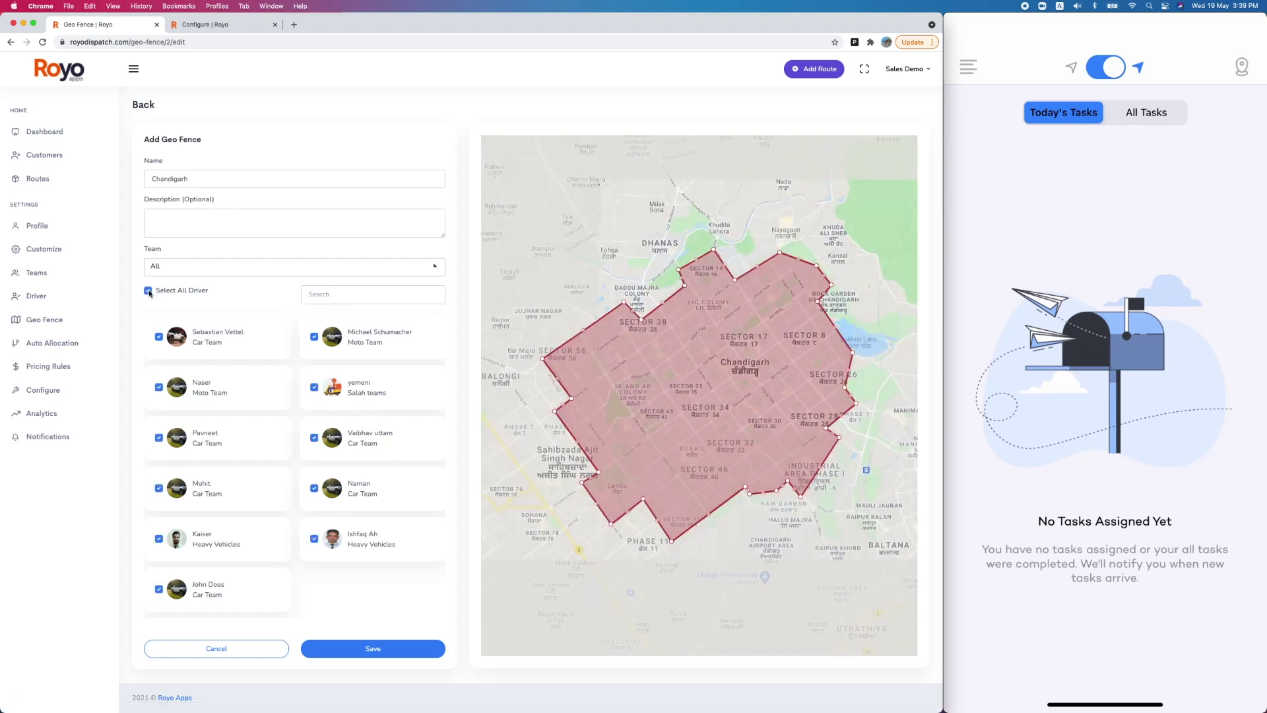
click(386, 649)
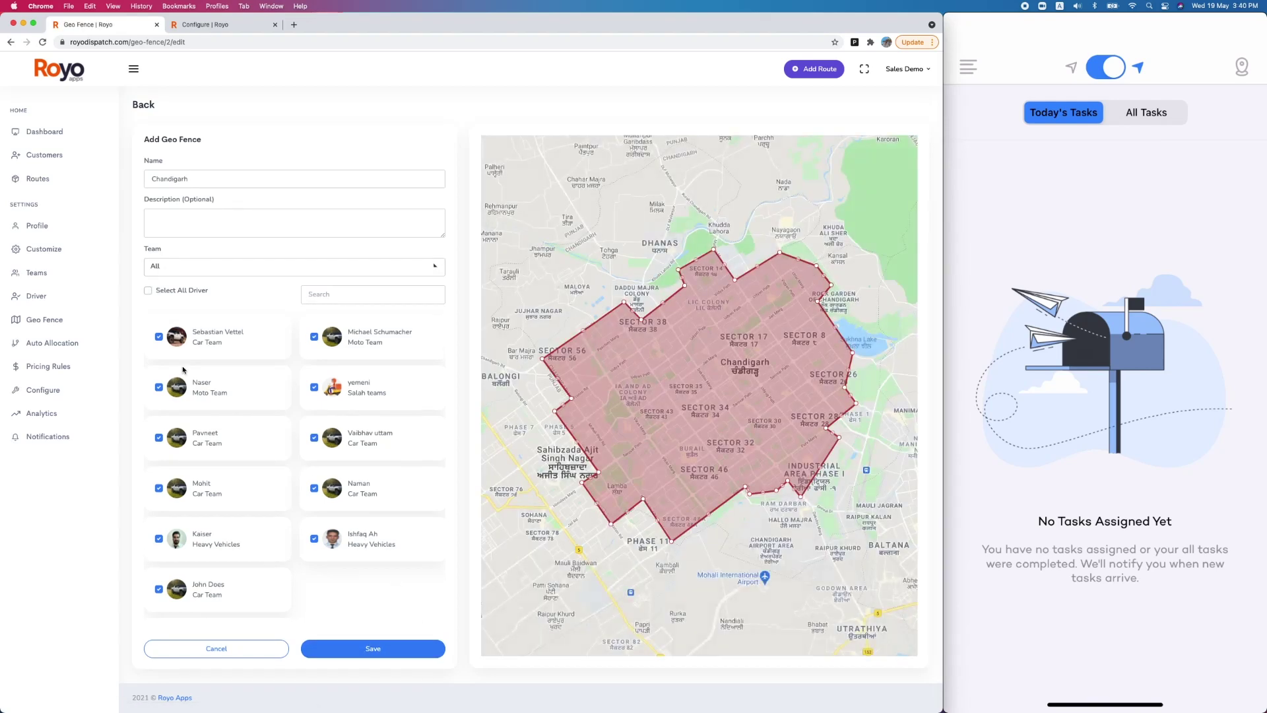
Step: Set auto allocation to Accept/Reject acknowledgement with the Send to all method, and save
click(55, 342)
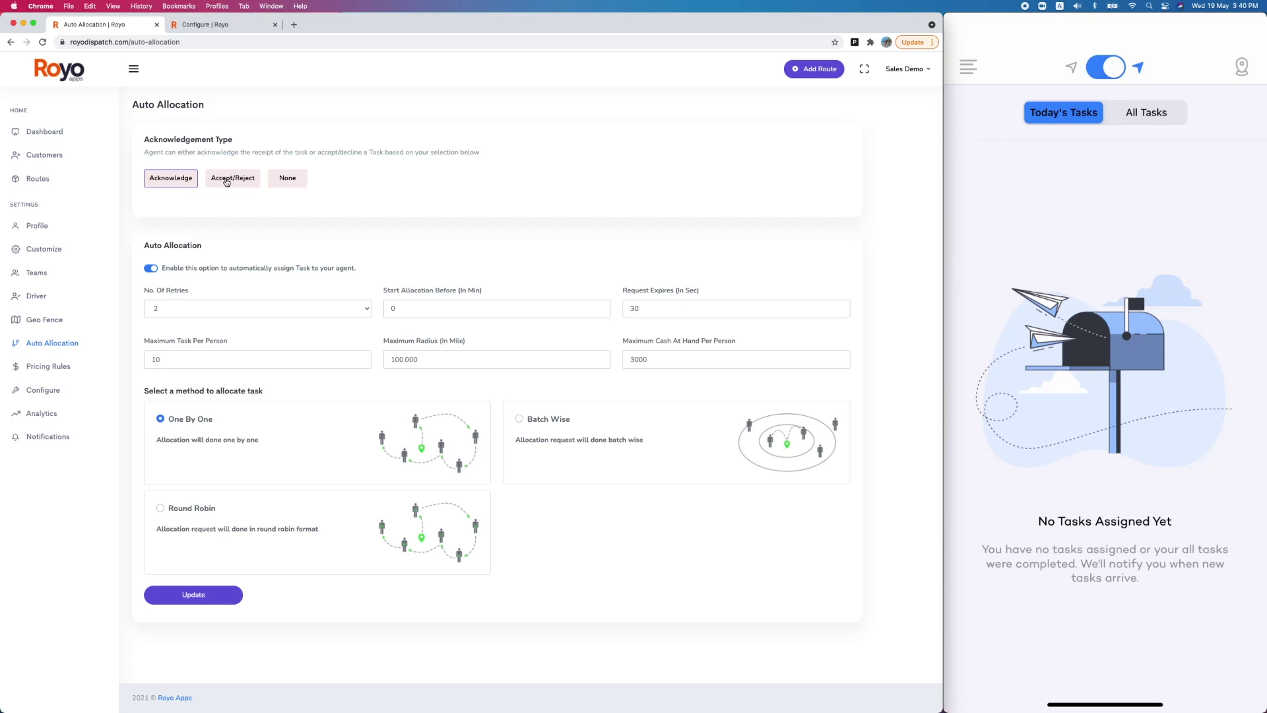
click(227, 181)
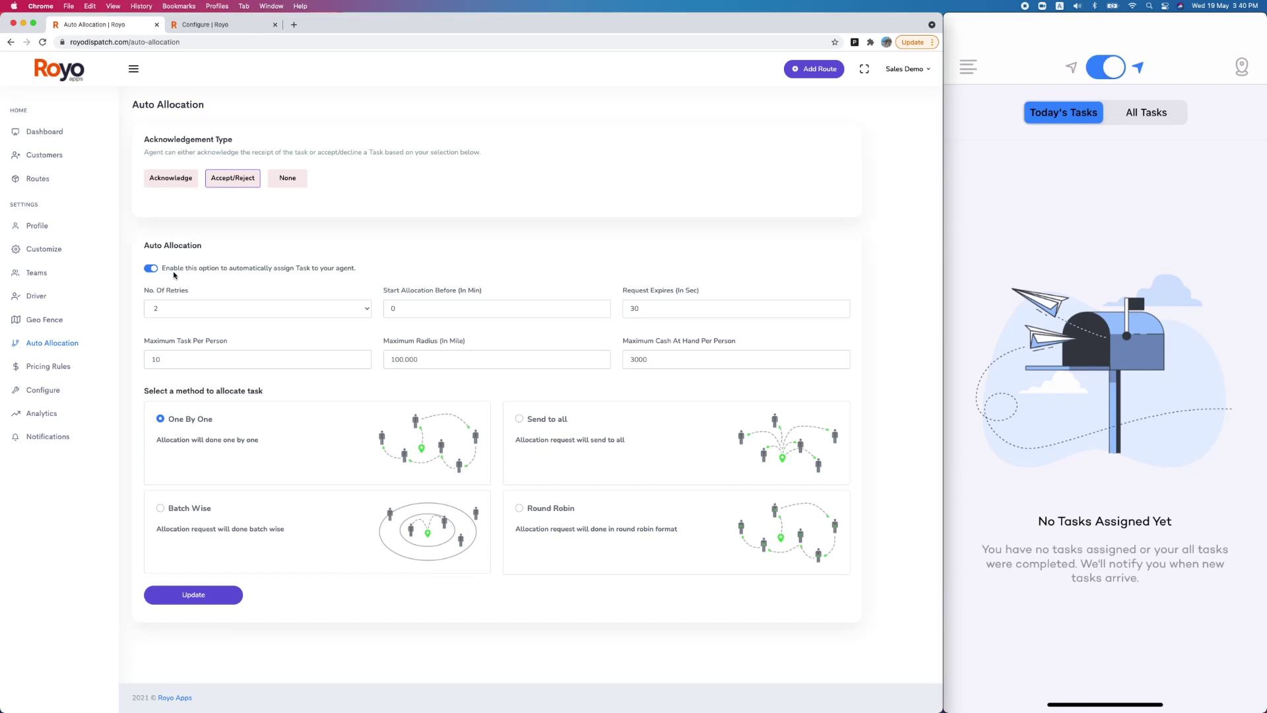
click(520, 421)
click(161, 508)
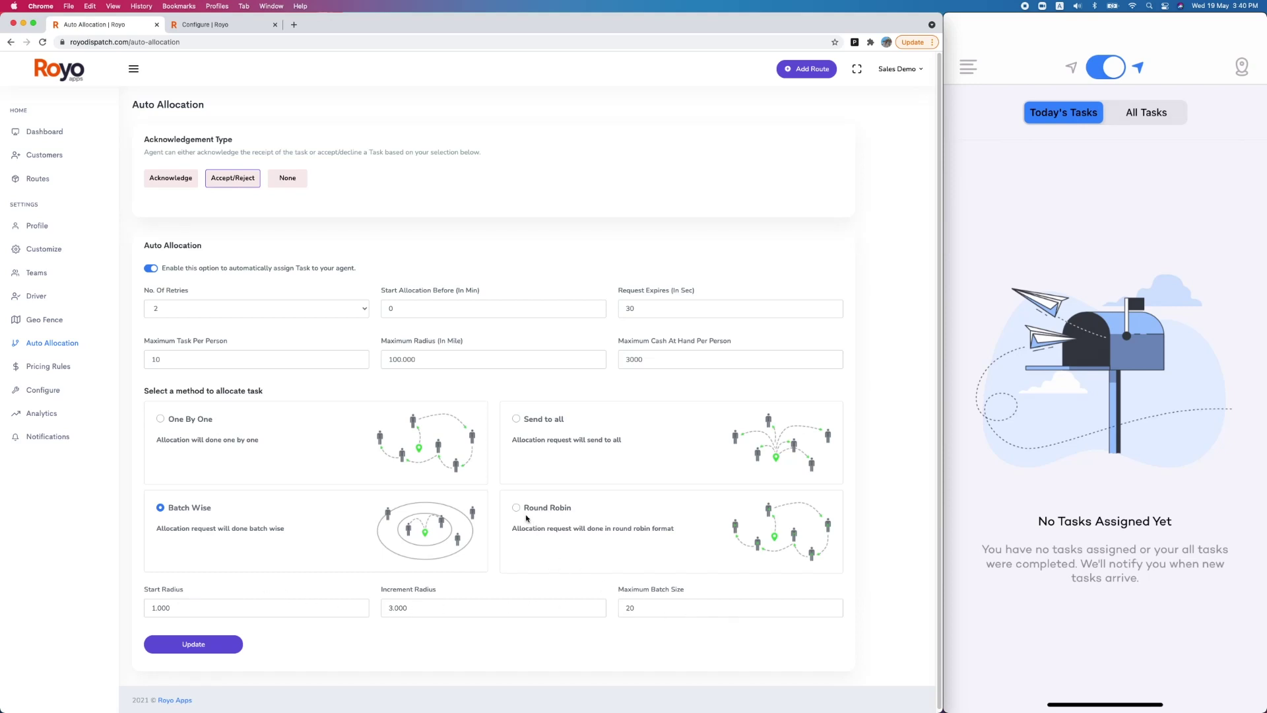
click(517, 419)
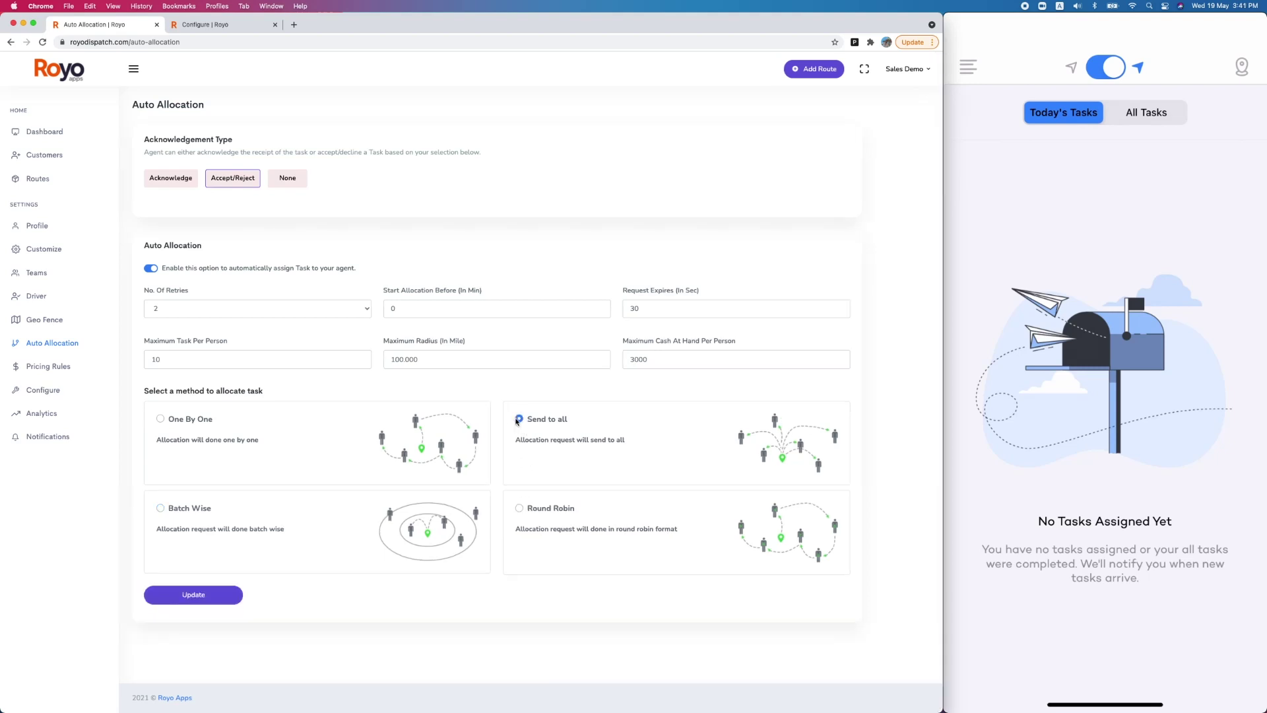
click(210, 596)
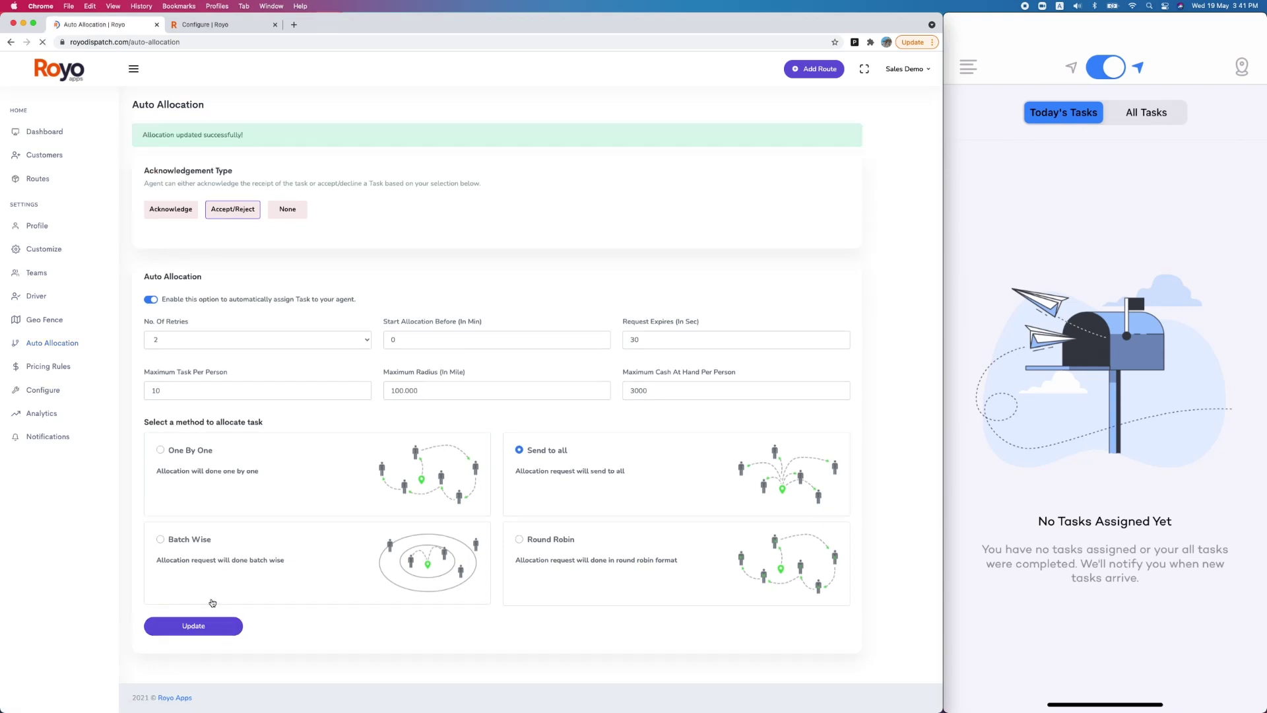
click(42, 368)
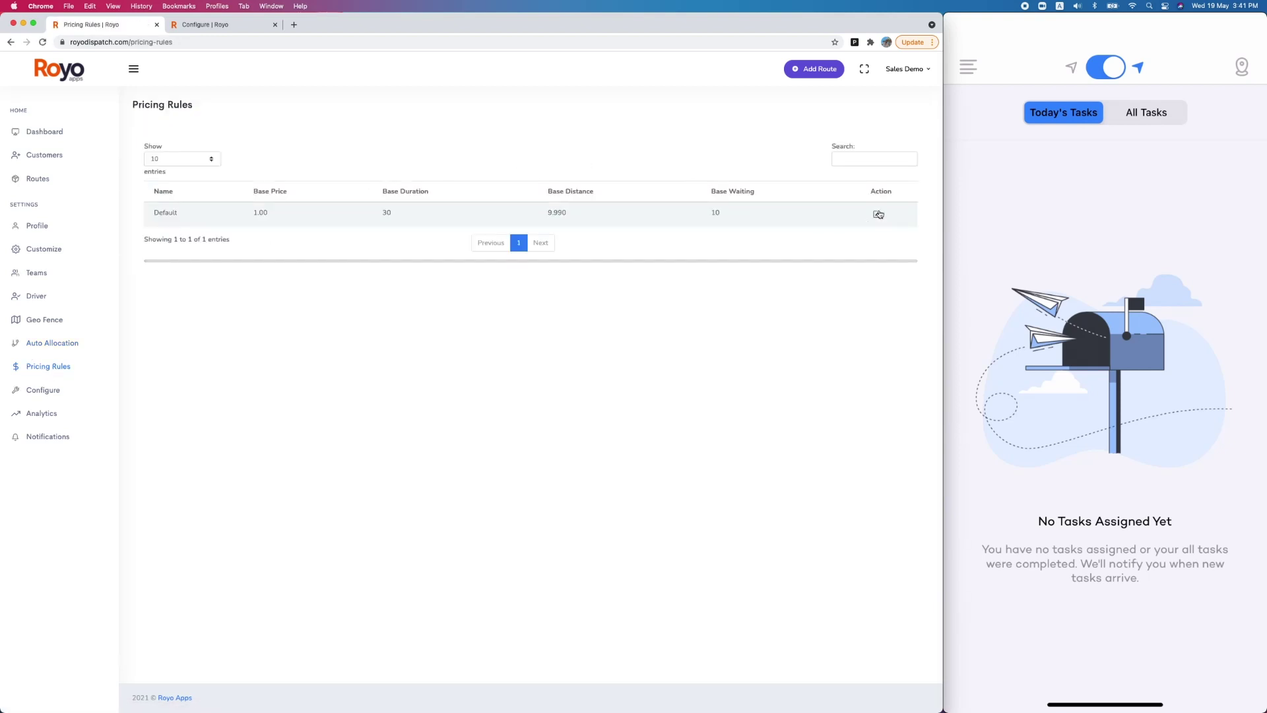
click(878, 216)
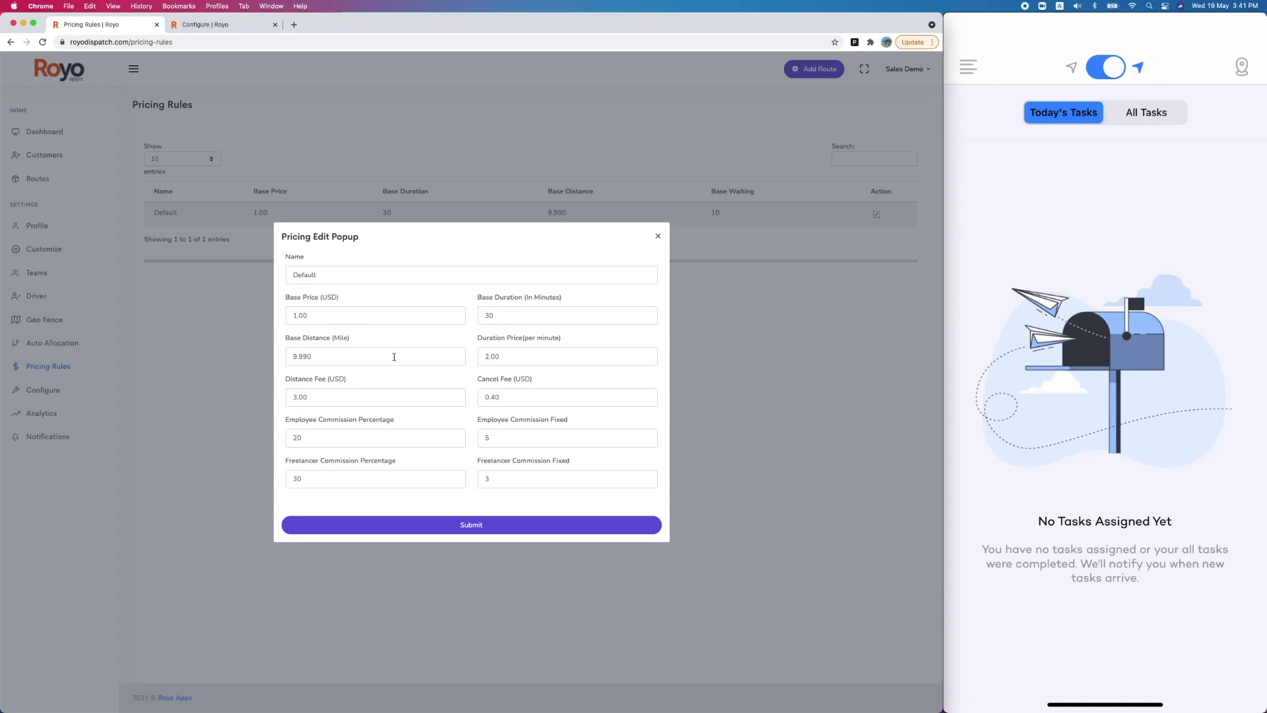
click(289, 315)
click(659, 236)
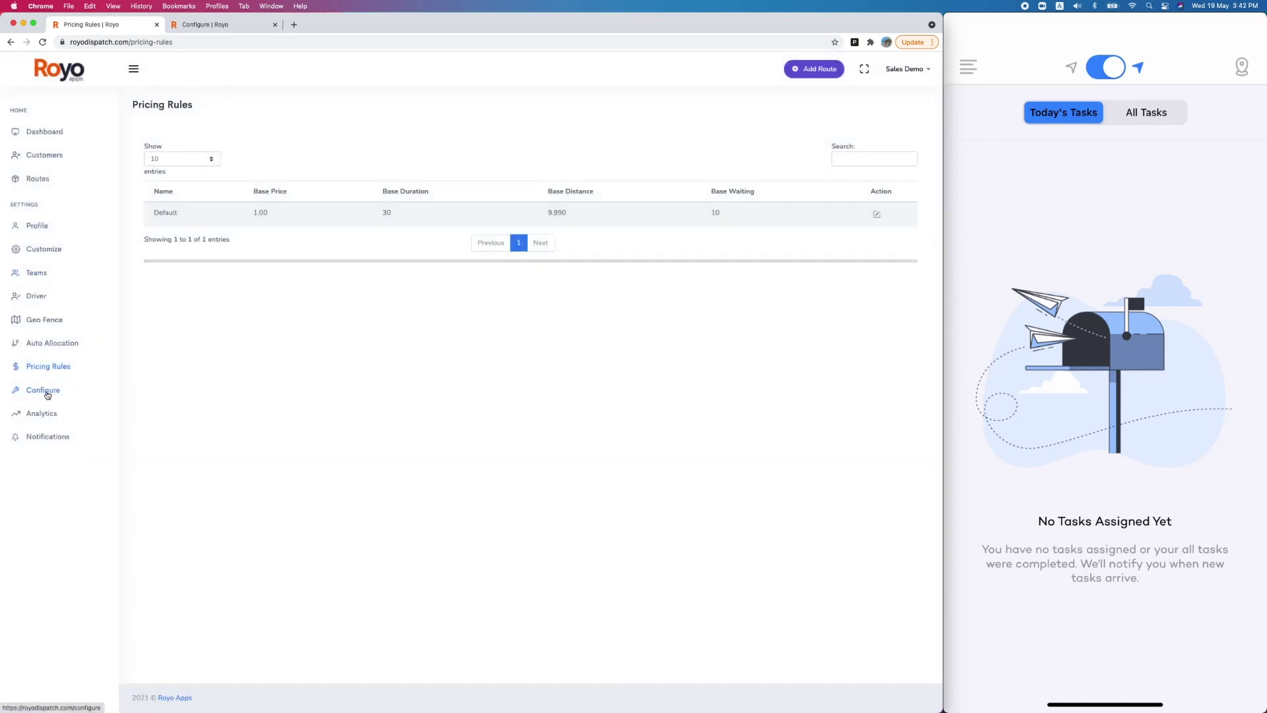
Step: Open Analytics under Configure, showing 15.70 platform and 8.14 driver earnings
click(47, 390)
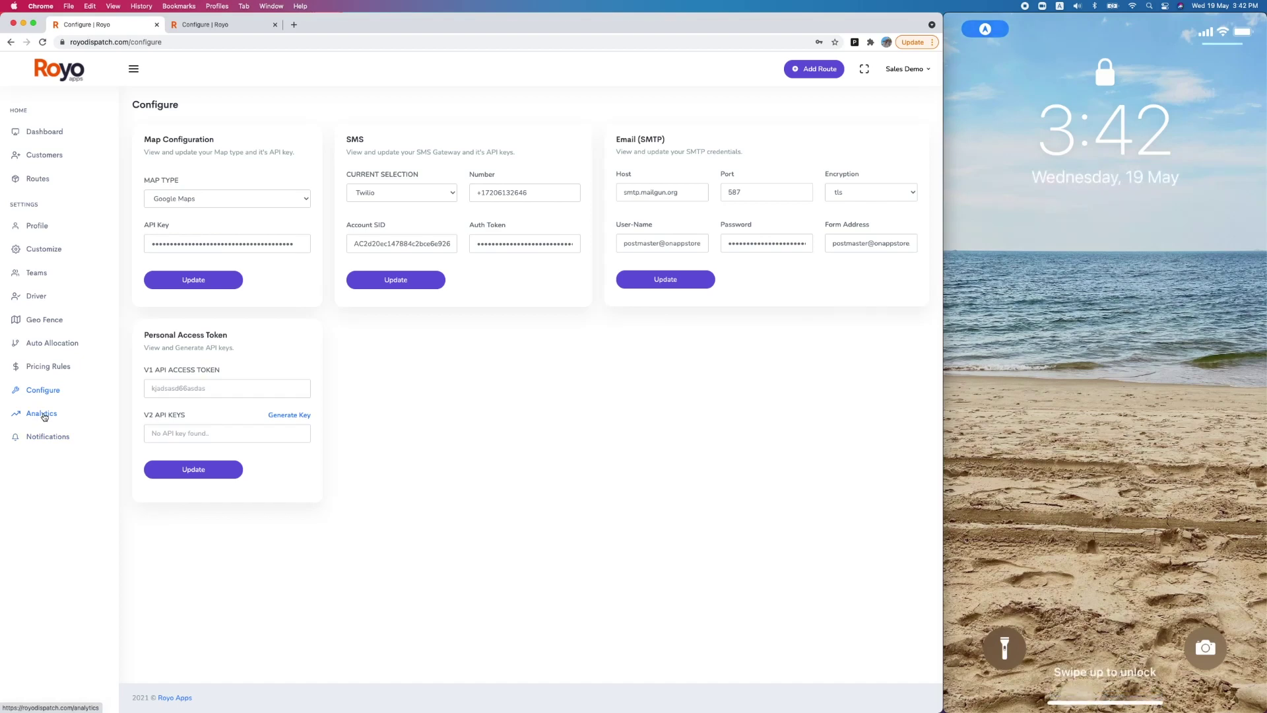
click(43, 415)
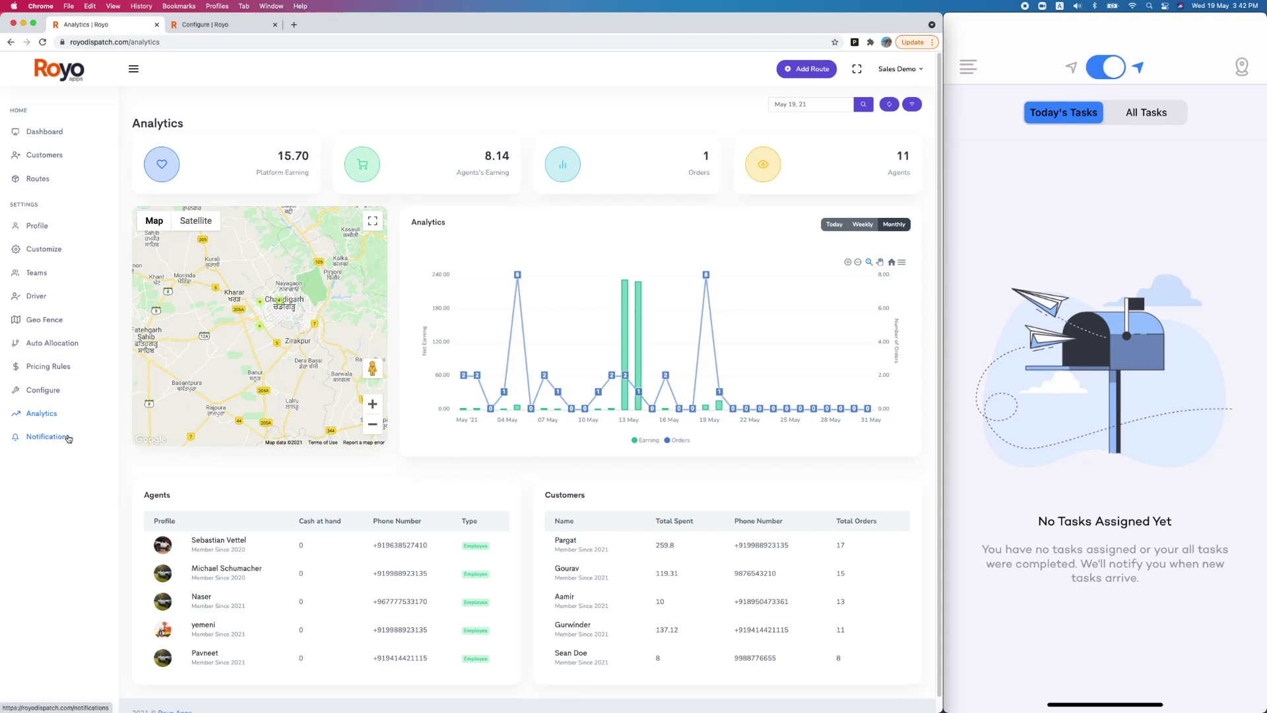
Step: View the Agent Started pickup message template in Notifications, then close it
click(69, 438)
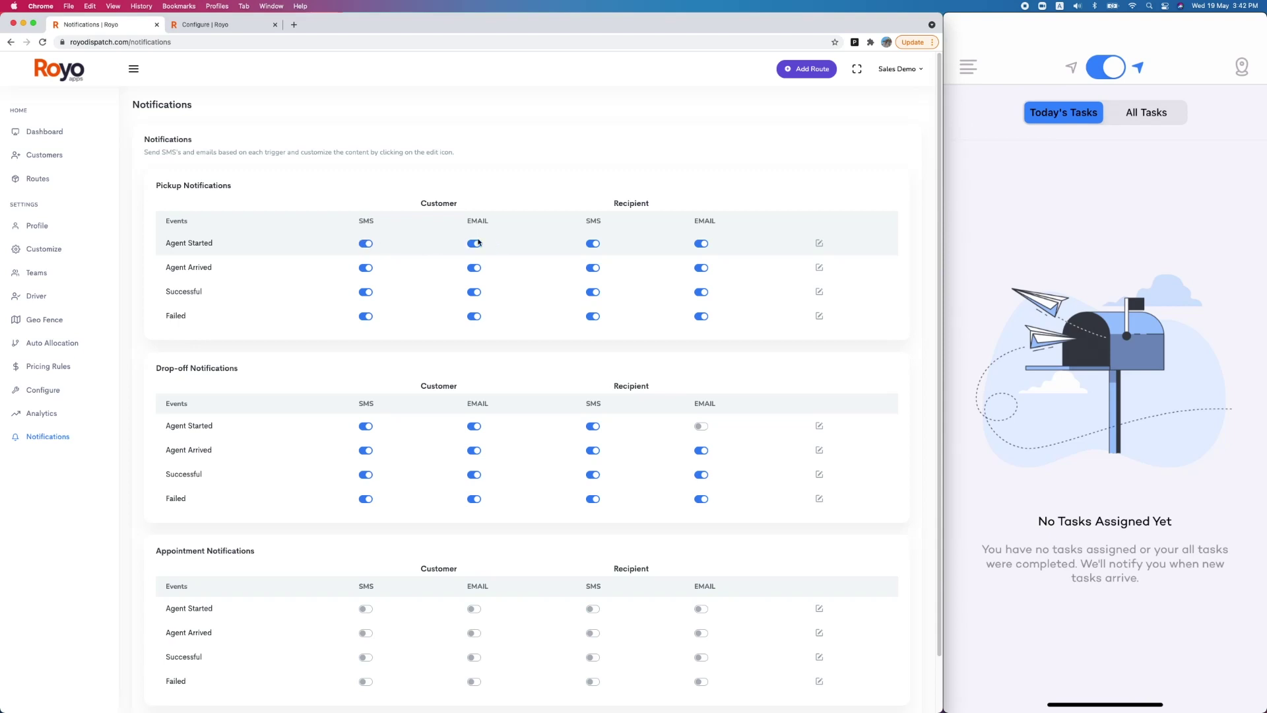
click(819, 242)
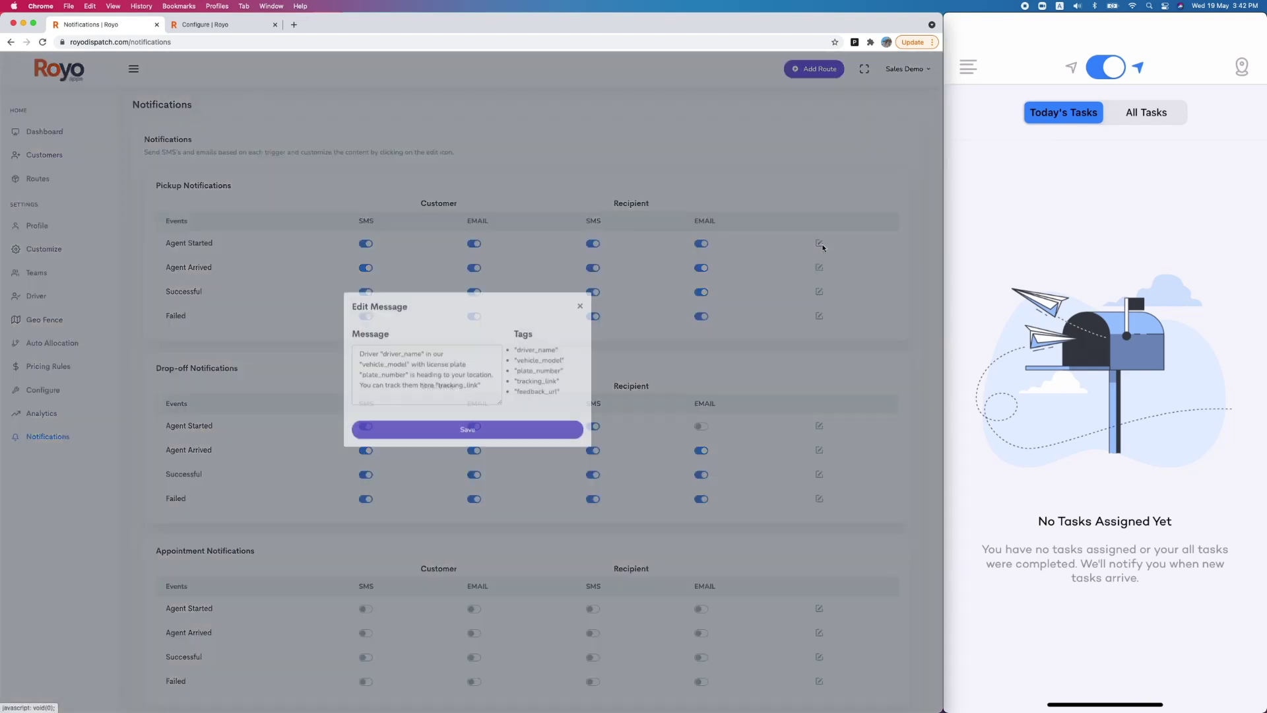
drag(381, 366, 423, 399)
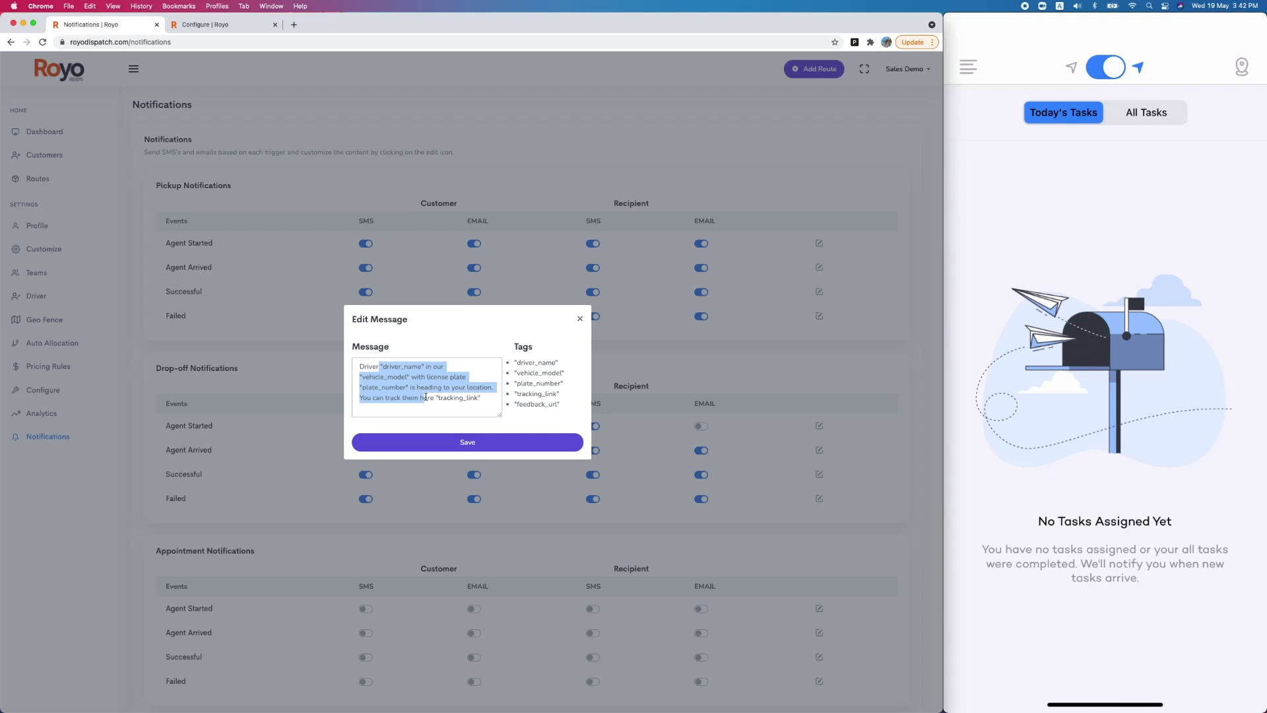
click(580, 318)
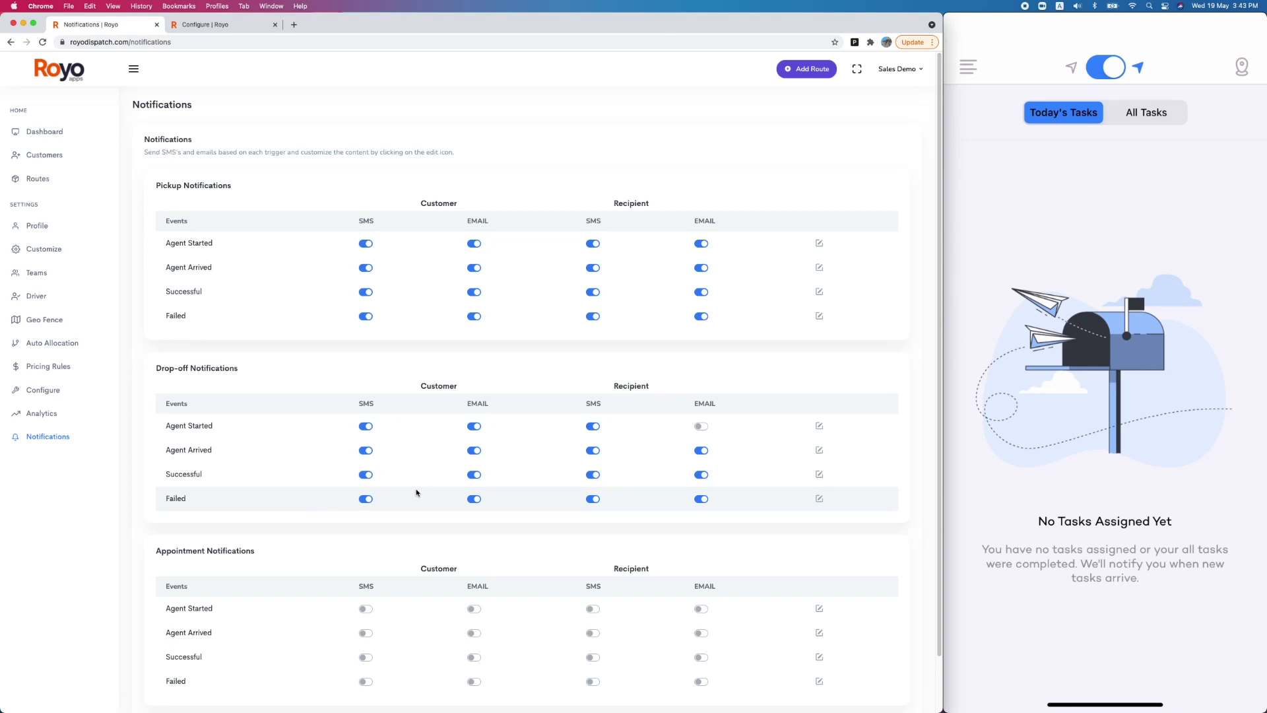
Step: Start a new route and enter new customer John's name, email and phone
click(812, 68)
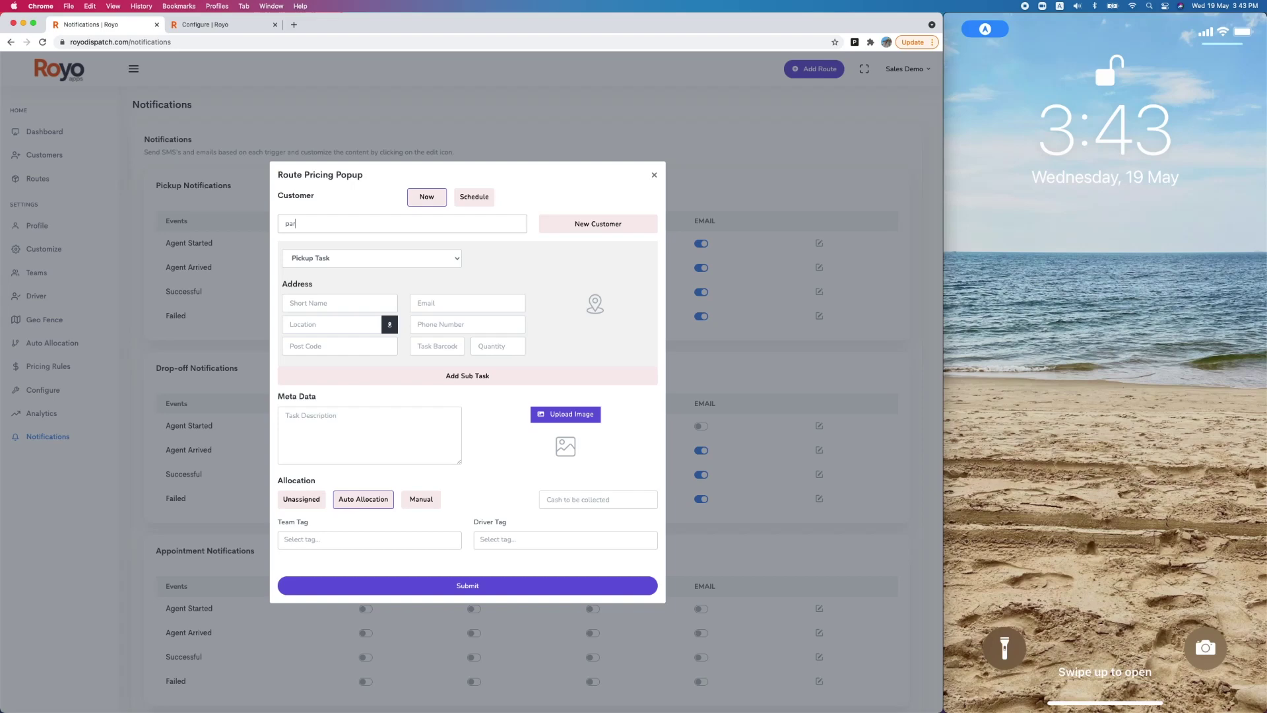
text(gat)
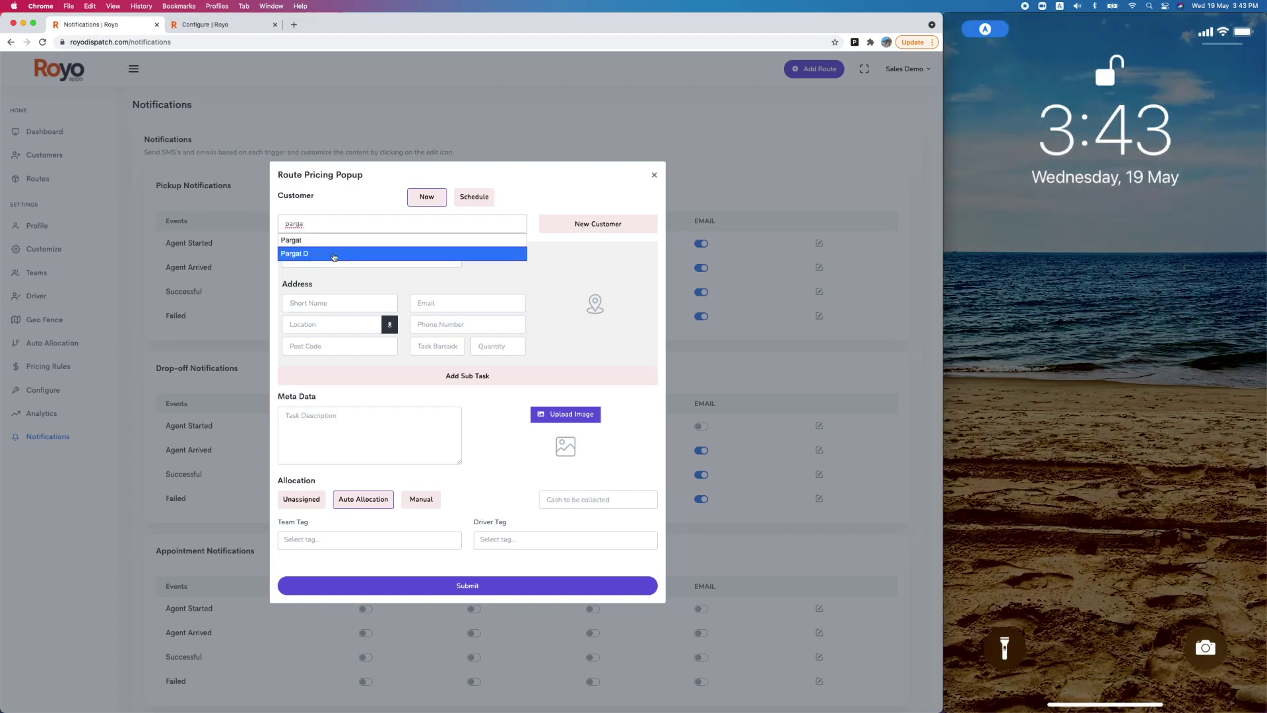
click(597, 223)
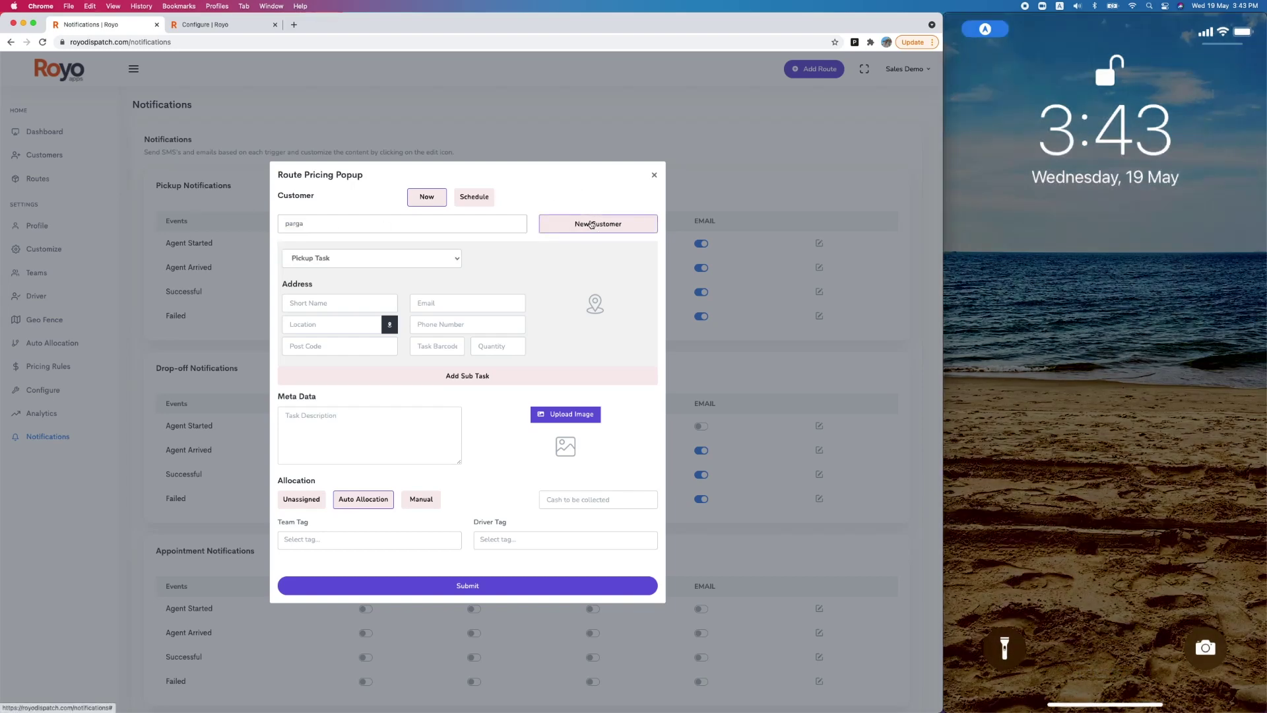
click(341, 222)
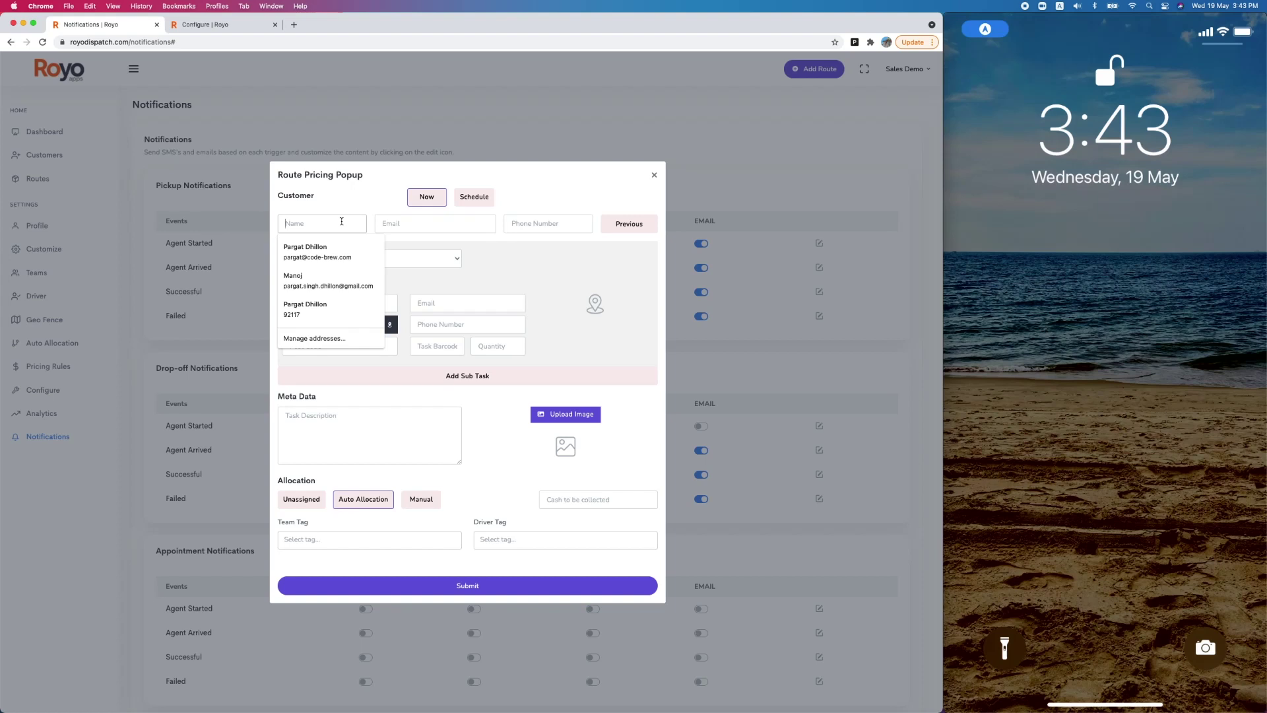
text(John)
key(Tab)
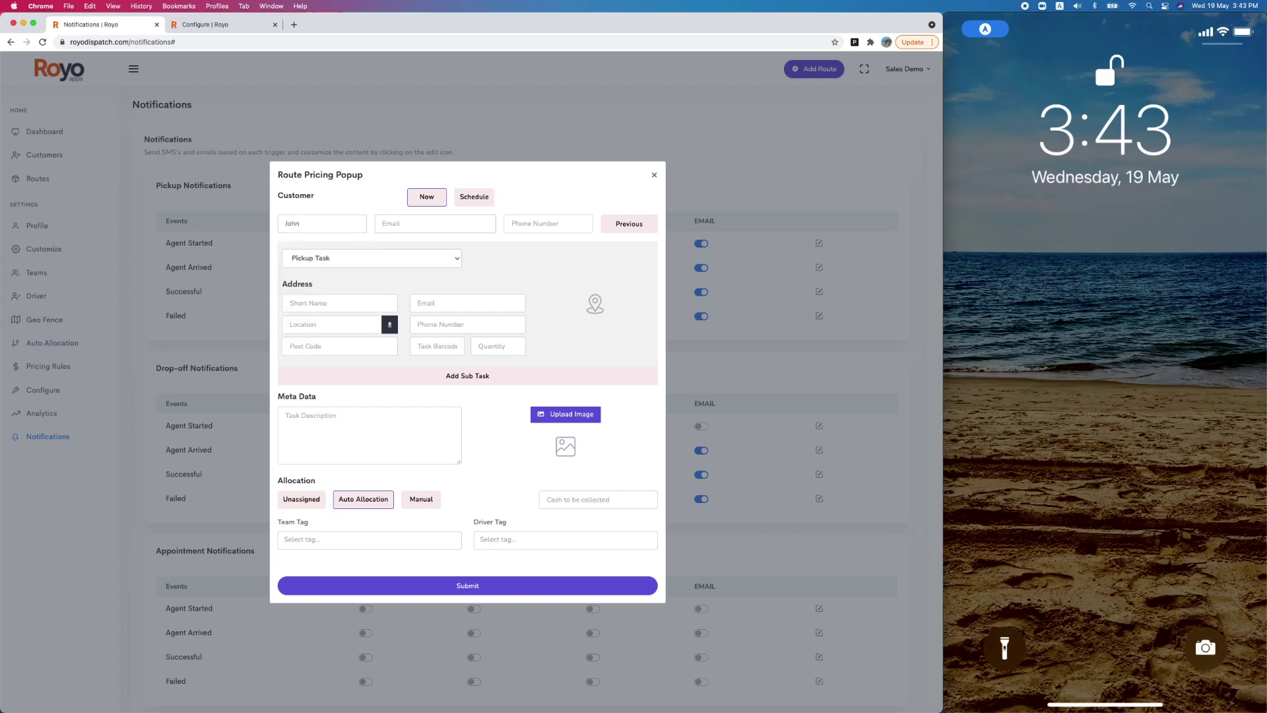
click(547, 223)
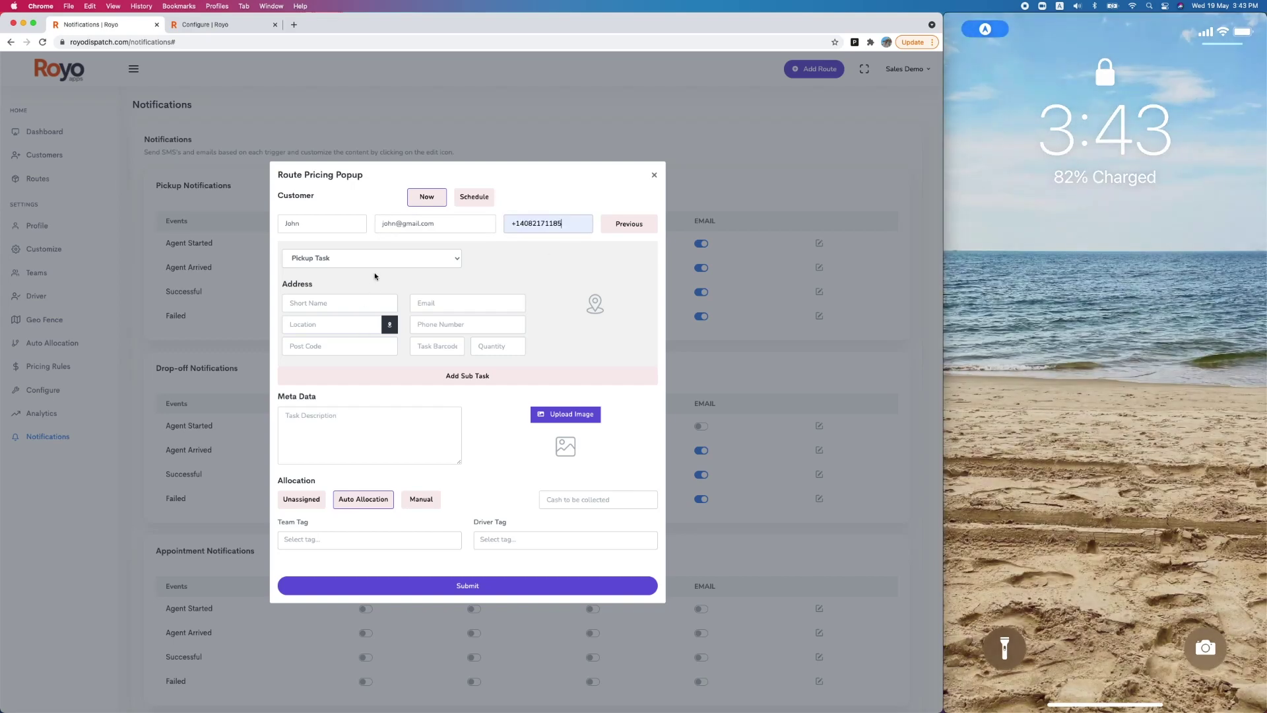
Step: Add a Home pickup at CDCL Building and a Work pickup at Sector 14, Chandigarh, and submit
click(340, 303)
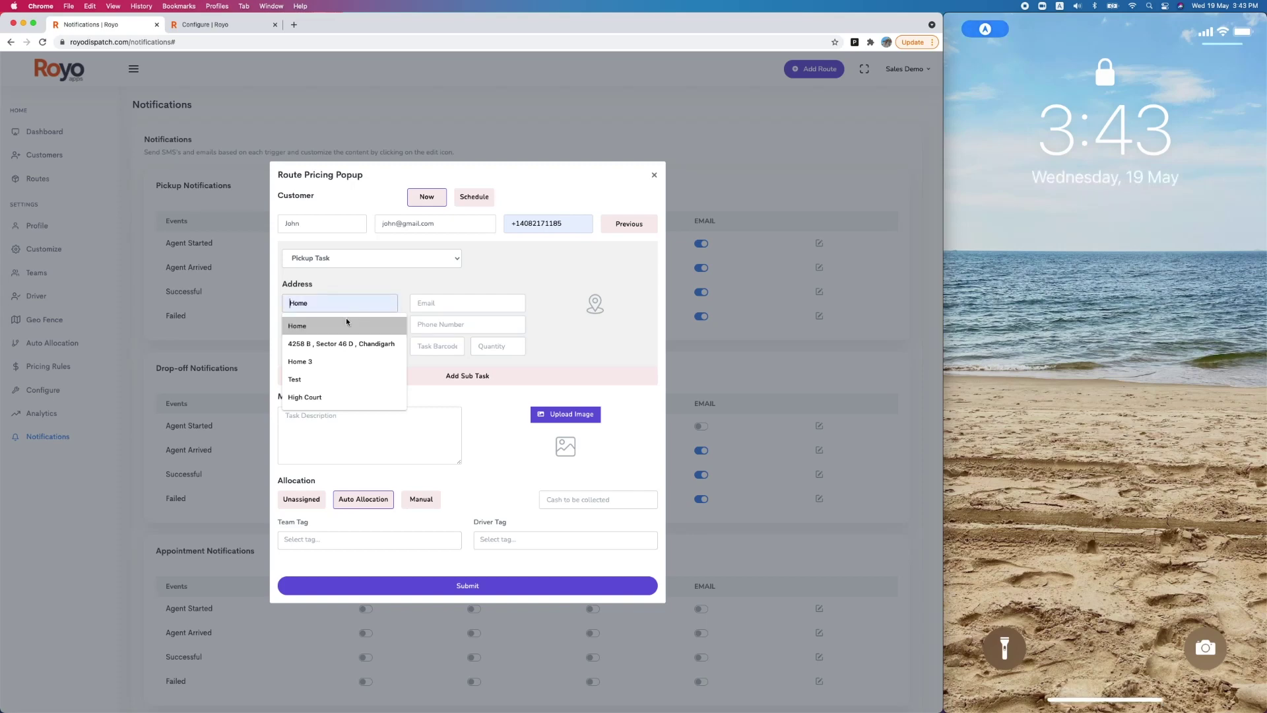
click(346, 318)
text(CDCL)
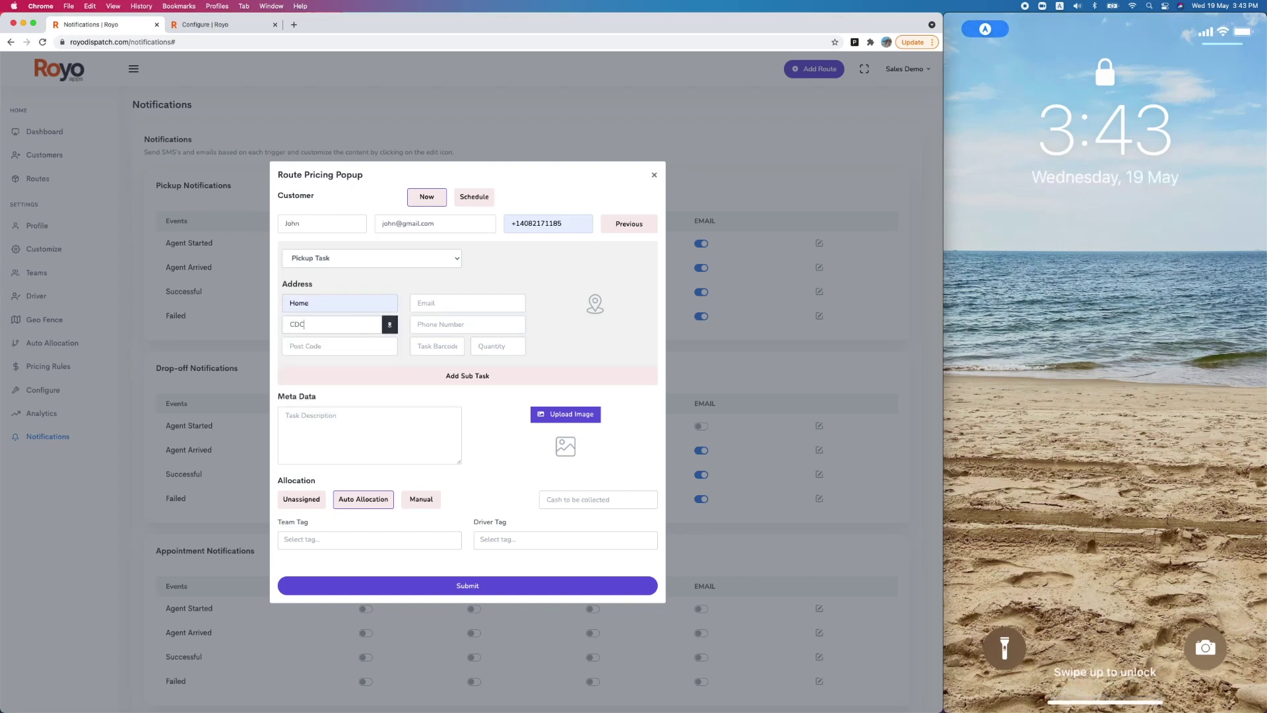
click(337, 341)
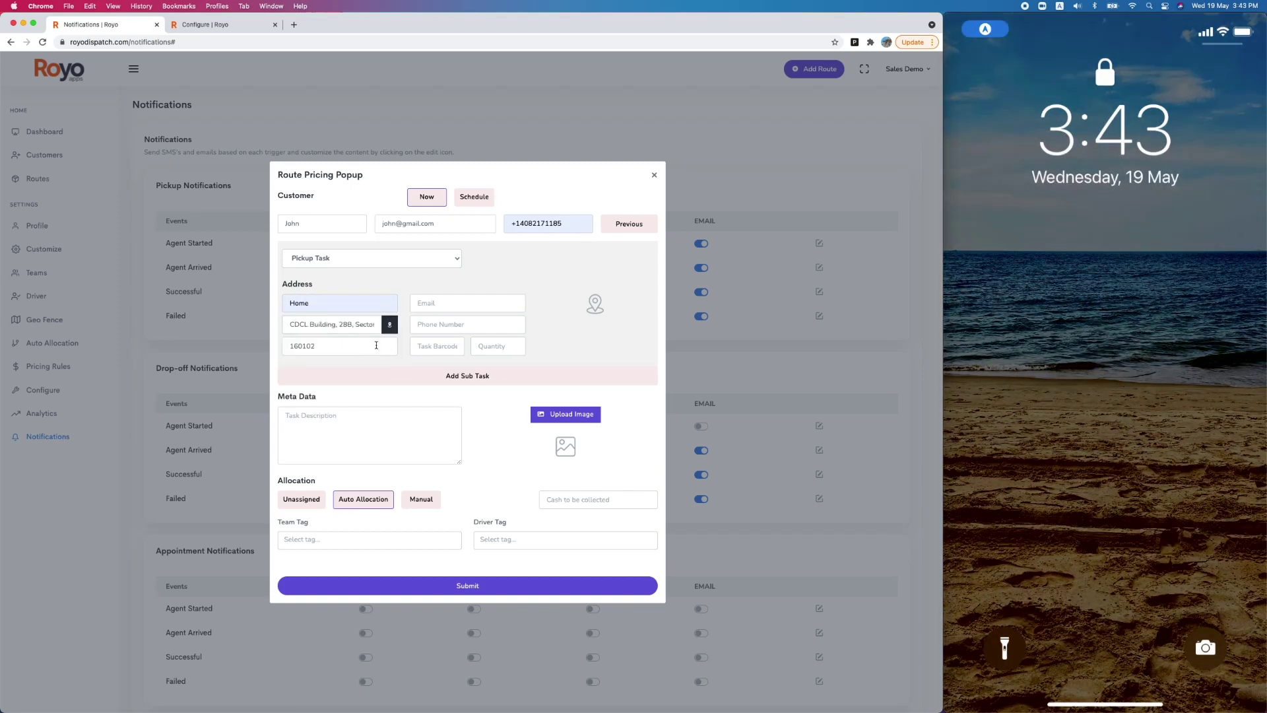
click(446, 376)
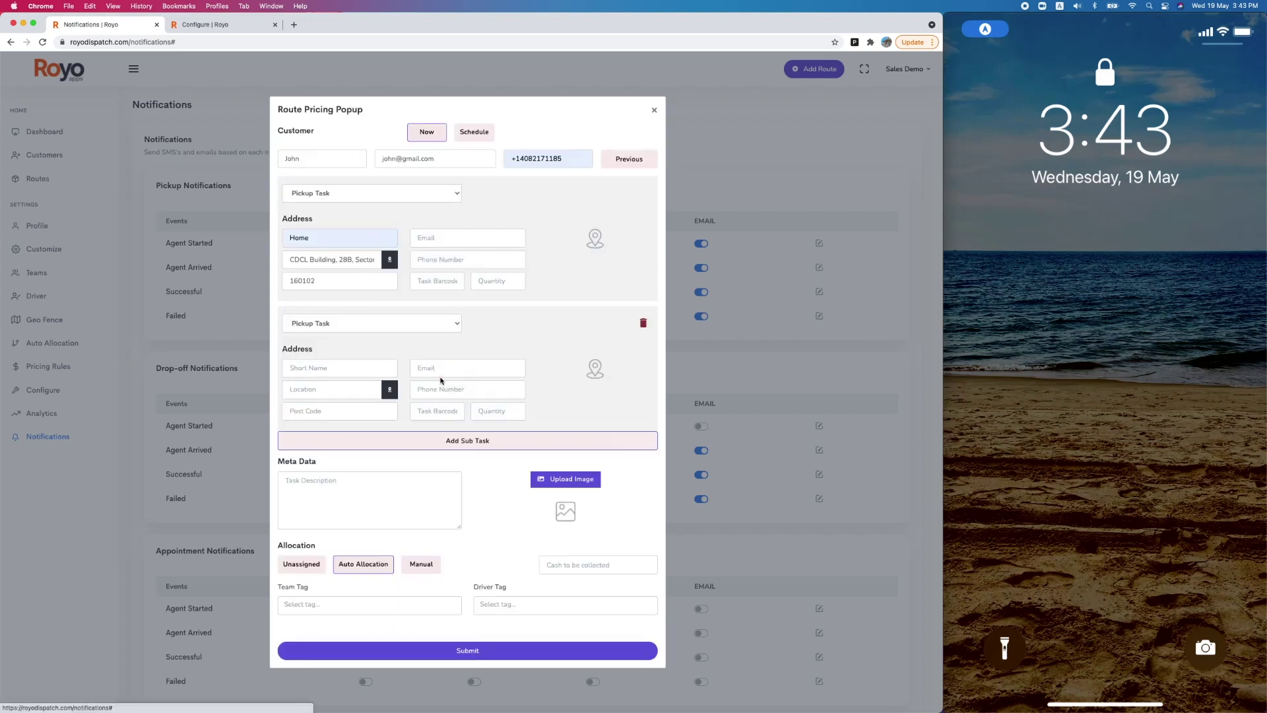
click(339, 367)
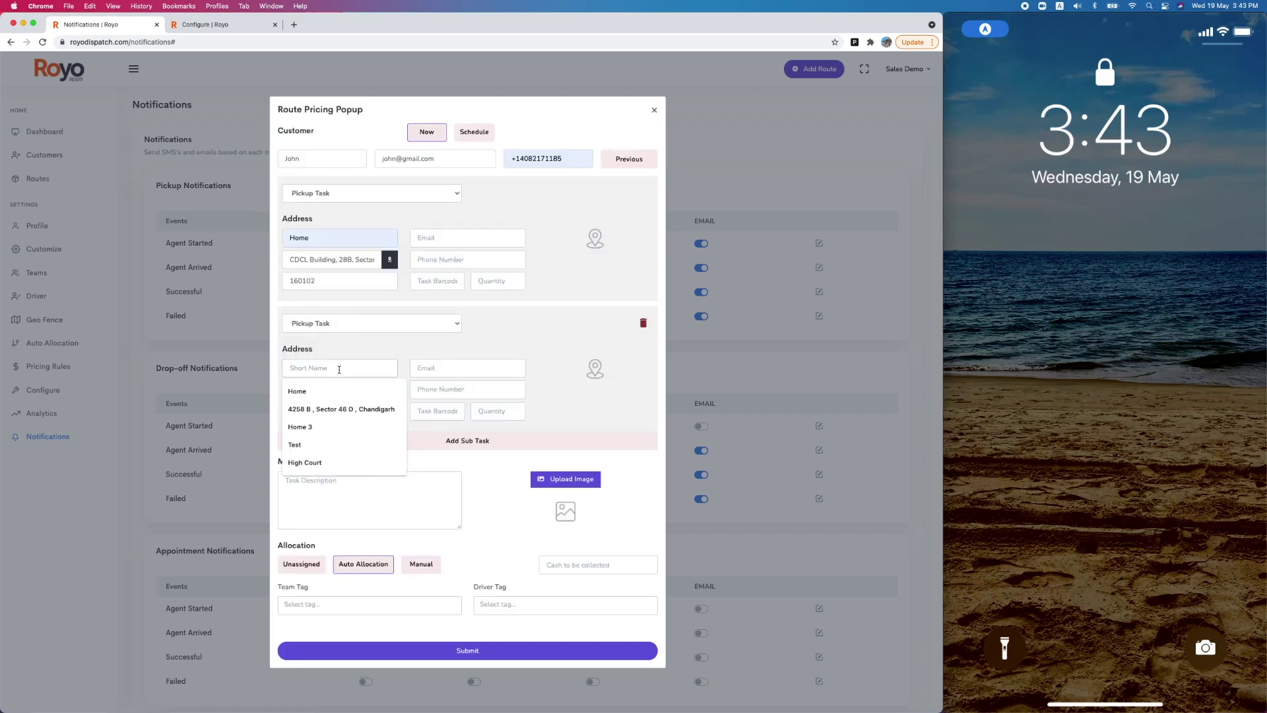
text(Work)
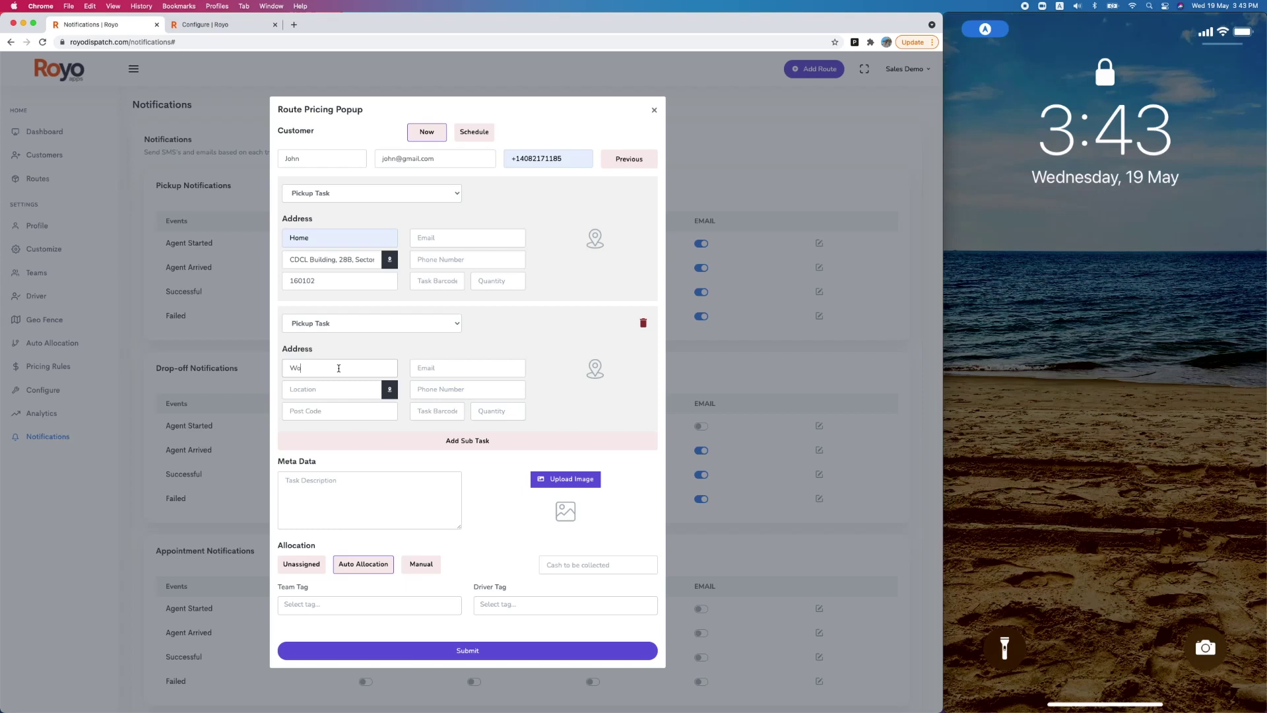
click(314, 390)
text(sector 14)
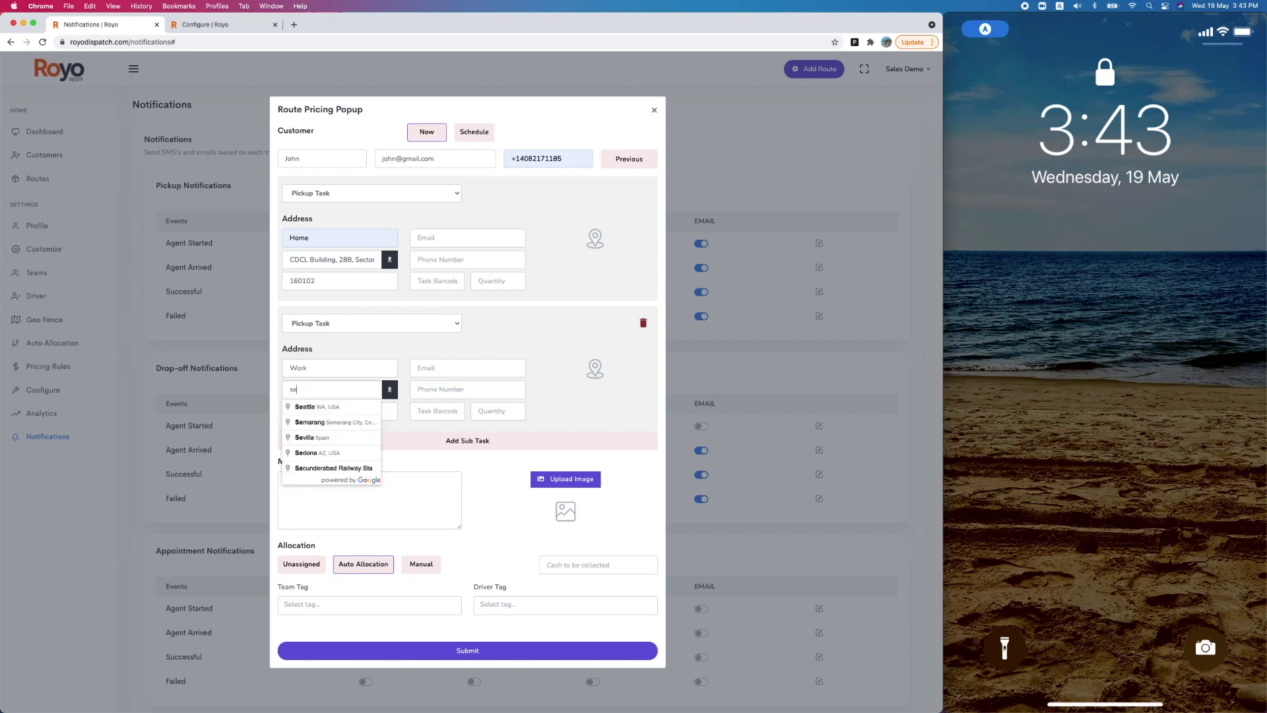
text( ch)
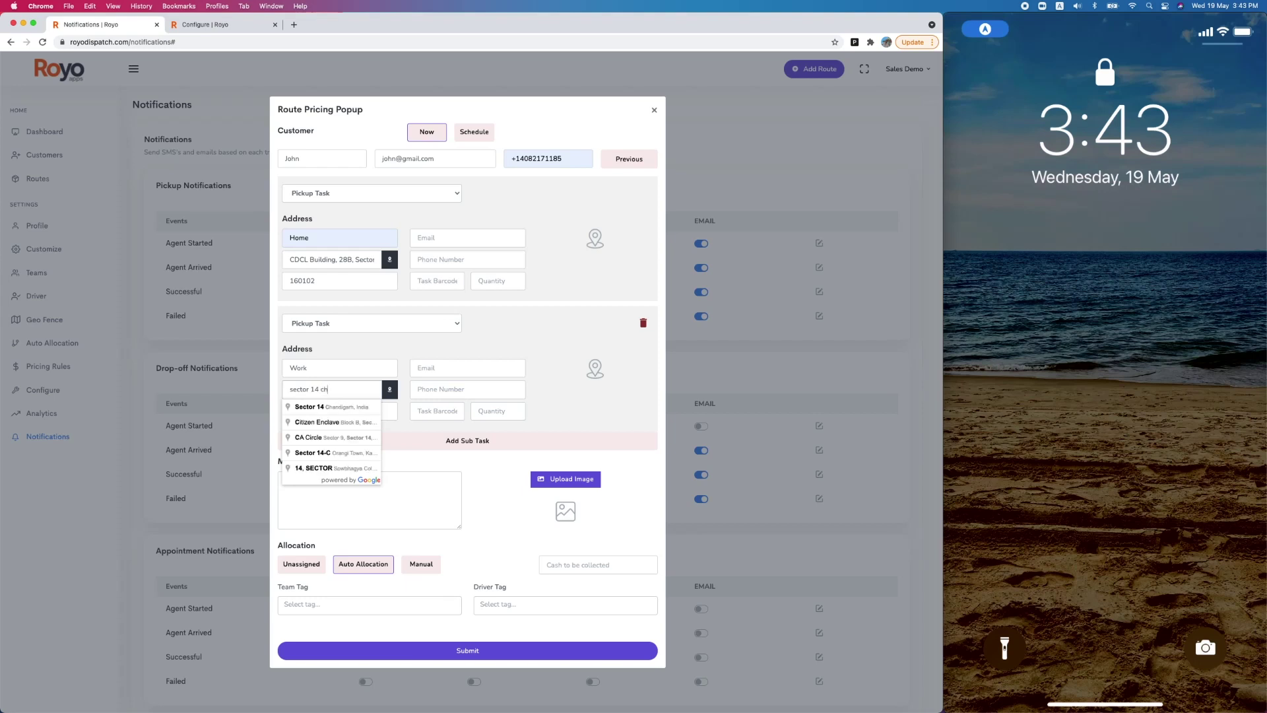
click(332, 407)
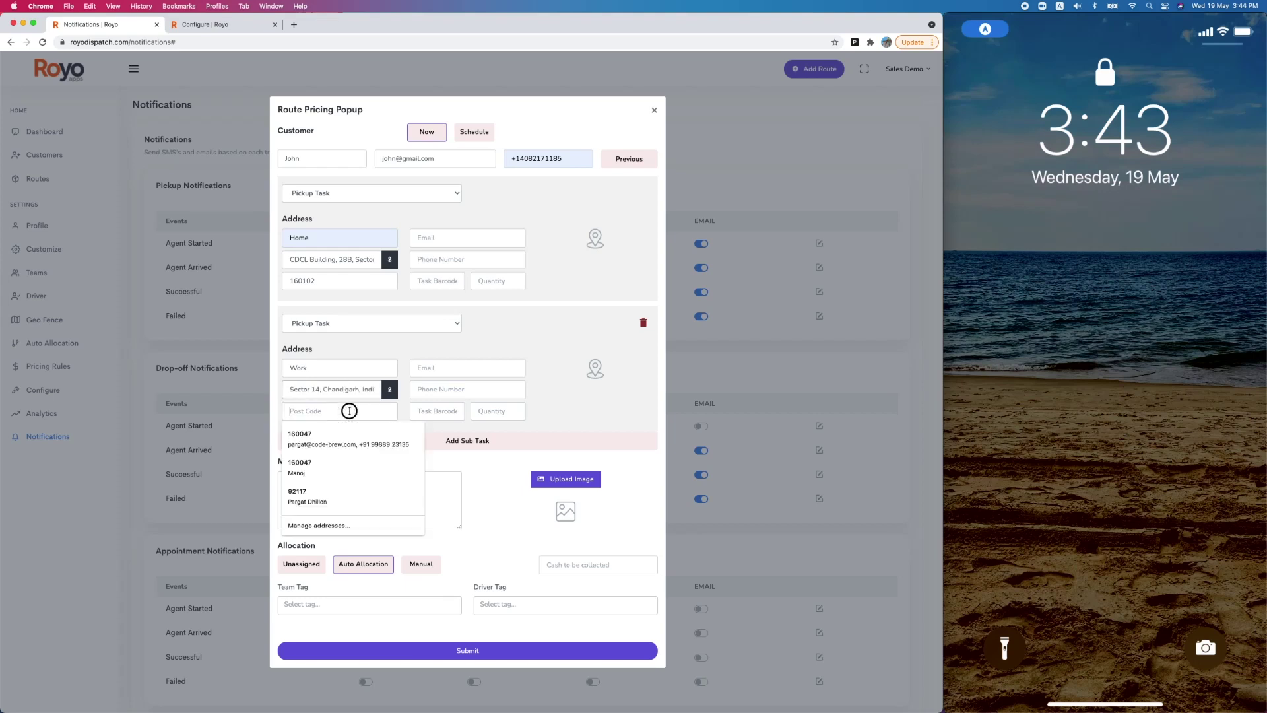
click(484, 473)
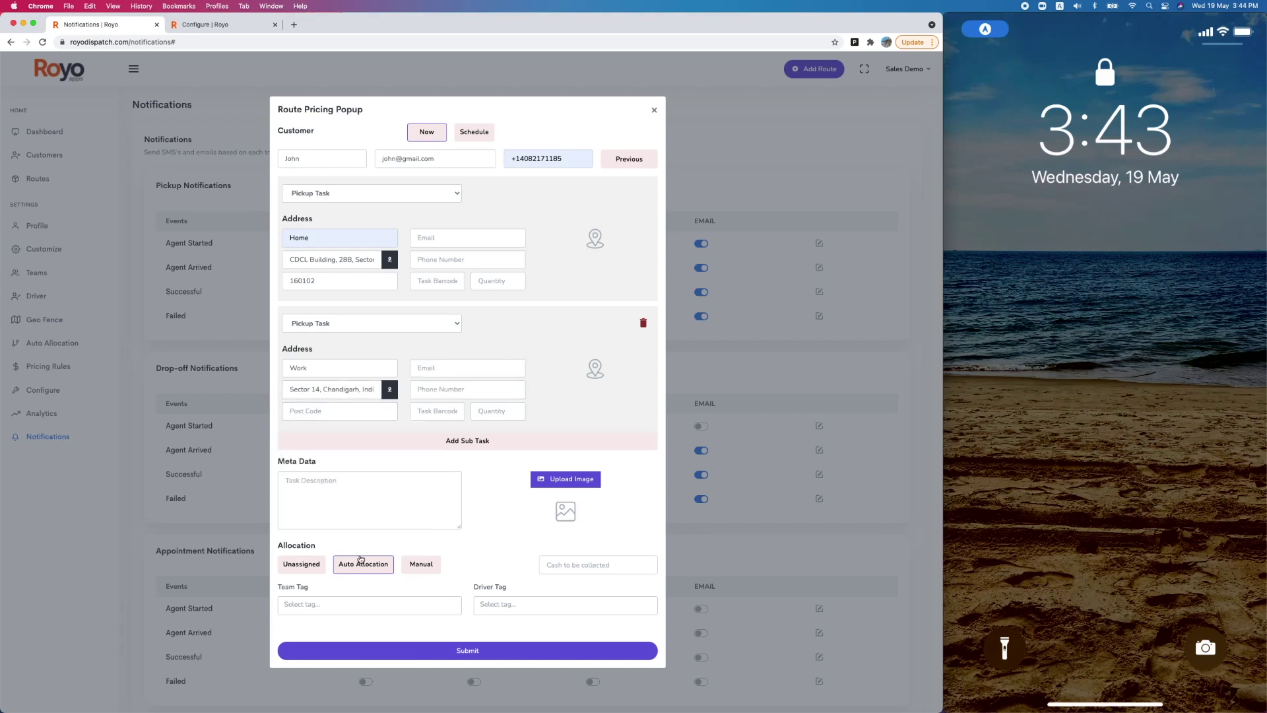
click(464, 653)
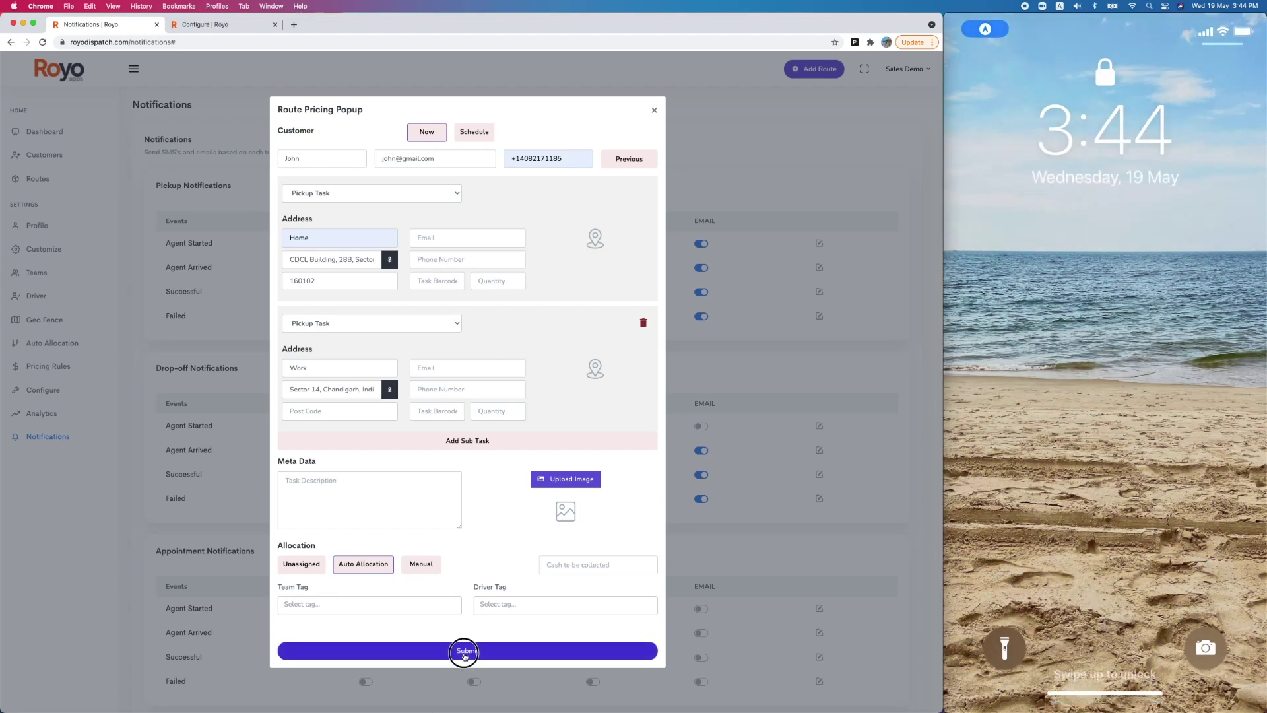
Step: Submit John's Home/Work route so it auto-allocates to the driver
click(464, 654)
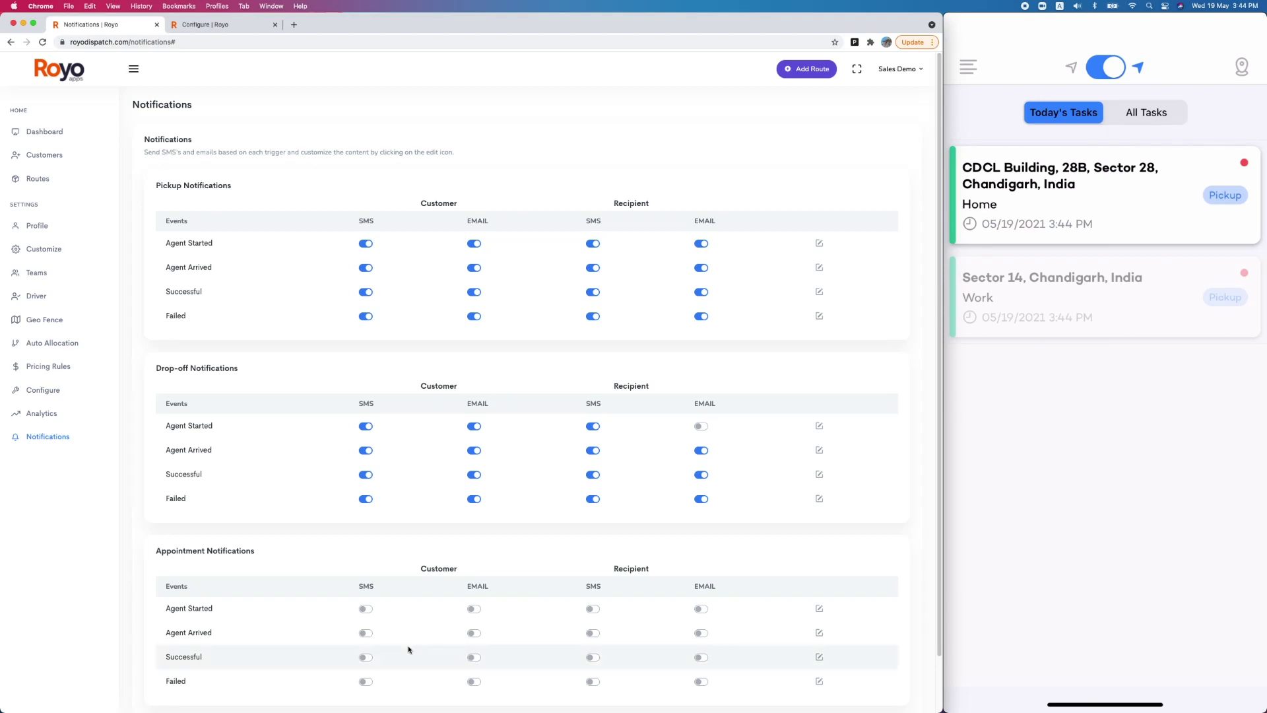
Step: Create a route for a saved customer with pickups at Sector 79 Mohali, Phase 6 Sector 56, and Sector 14 Chandigarh
click(812, 69)
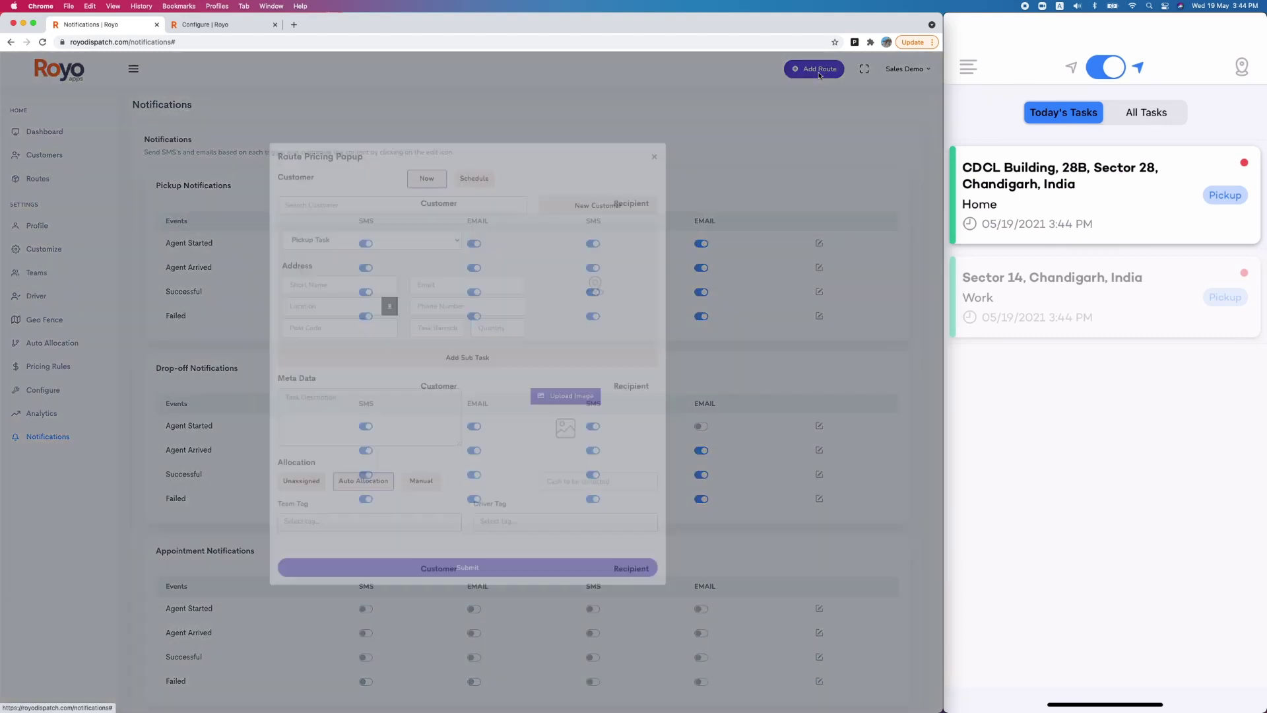
click(424, 229)
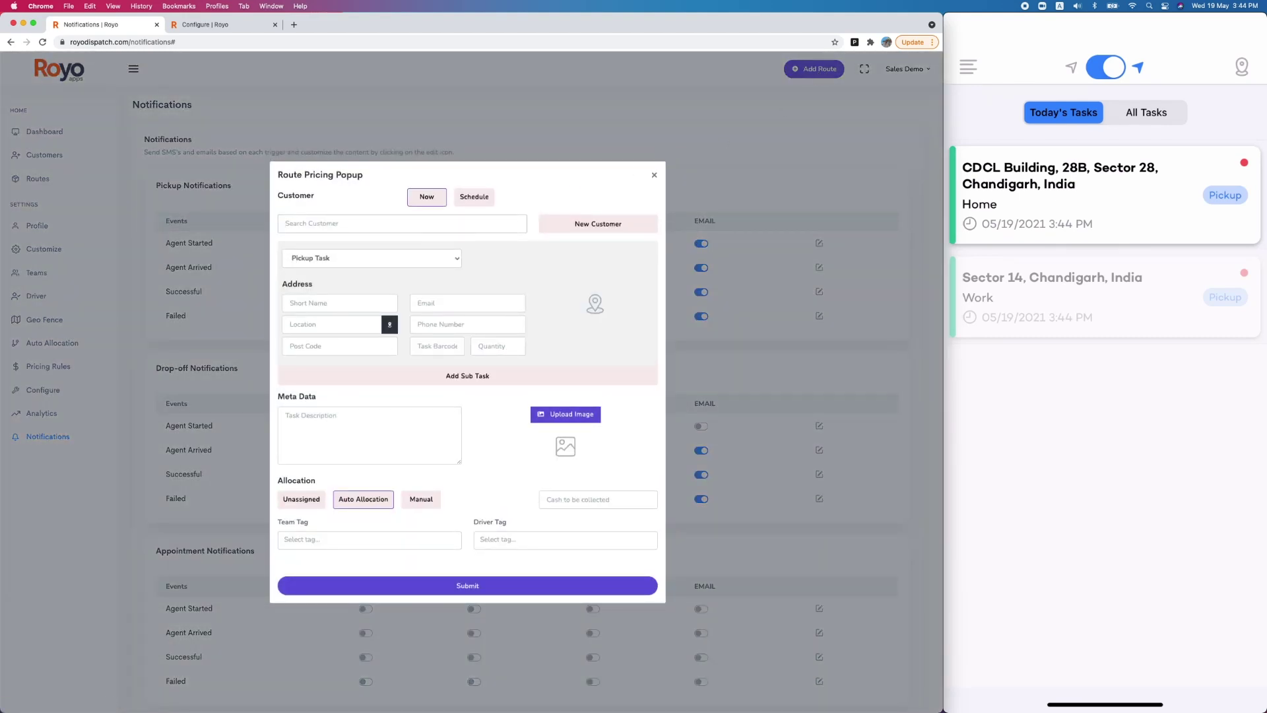
text(pargat)
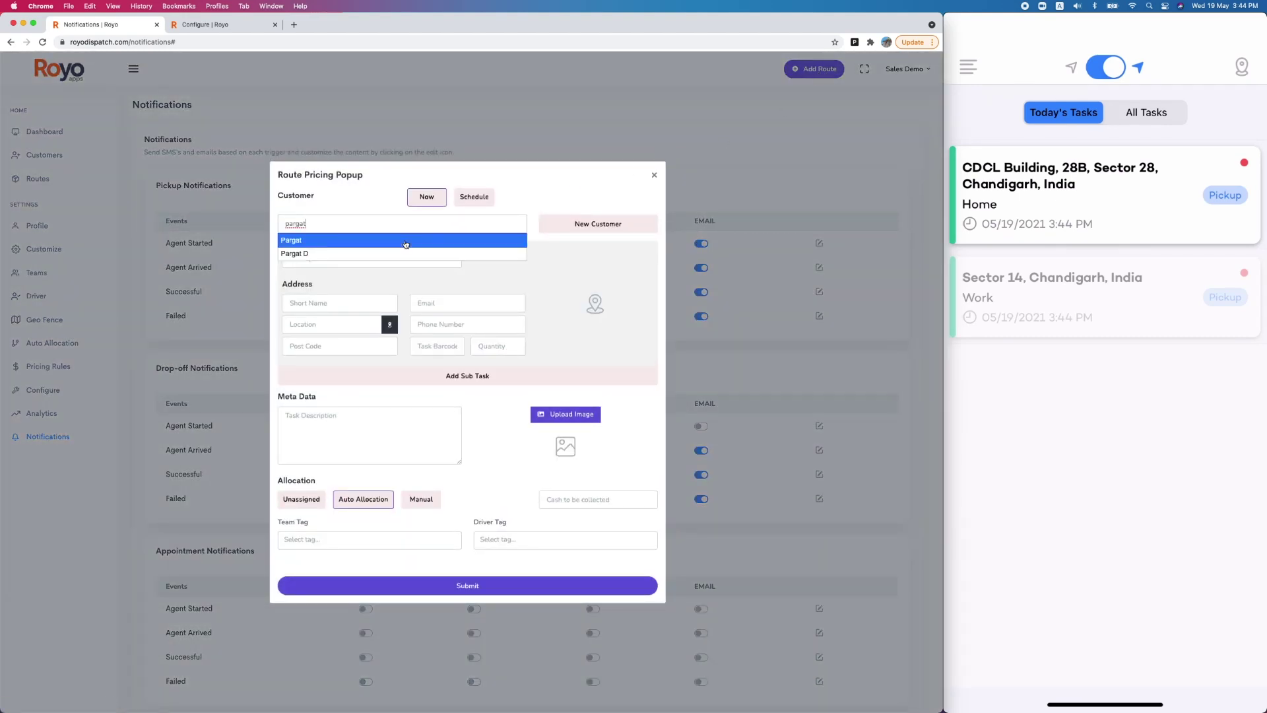
click(404, 245)
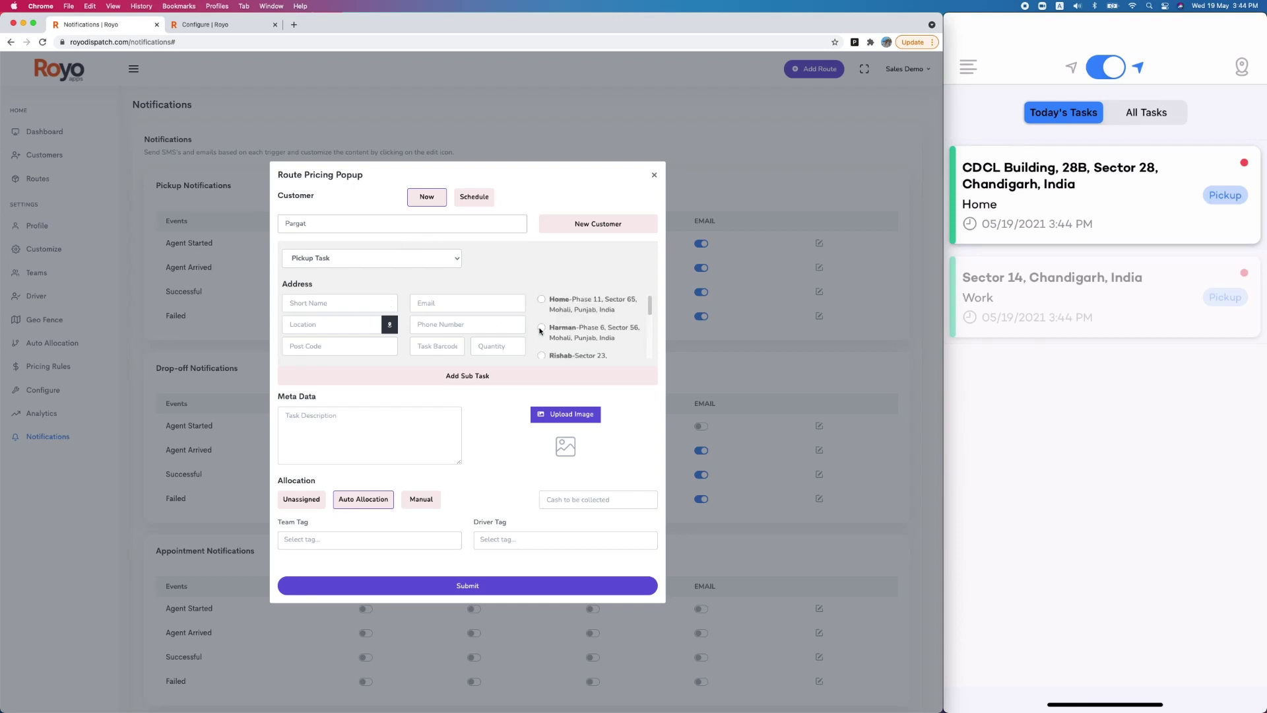
scroll(556, 346, down, 3)
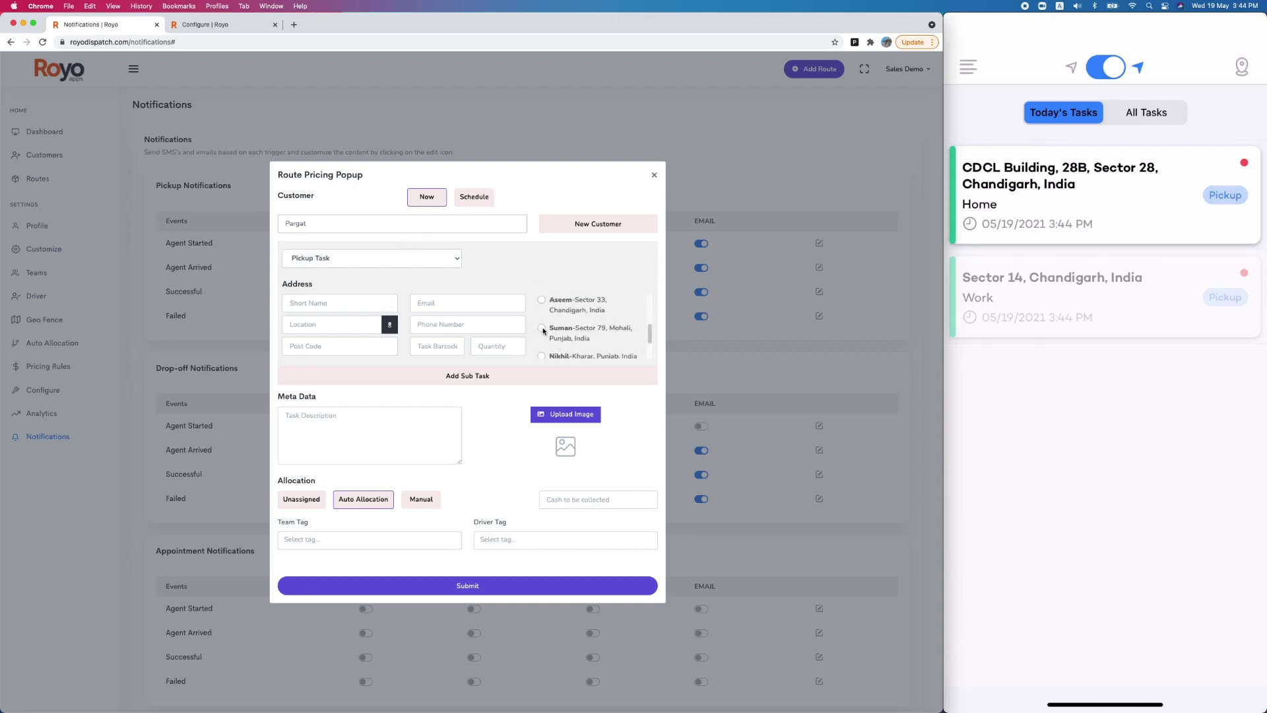
click(542, 329)
click(544, 373)
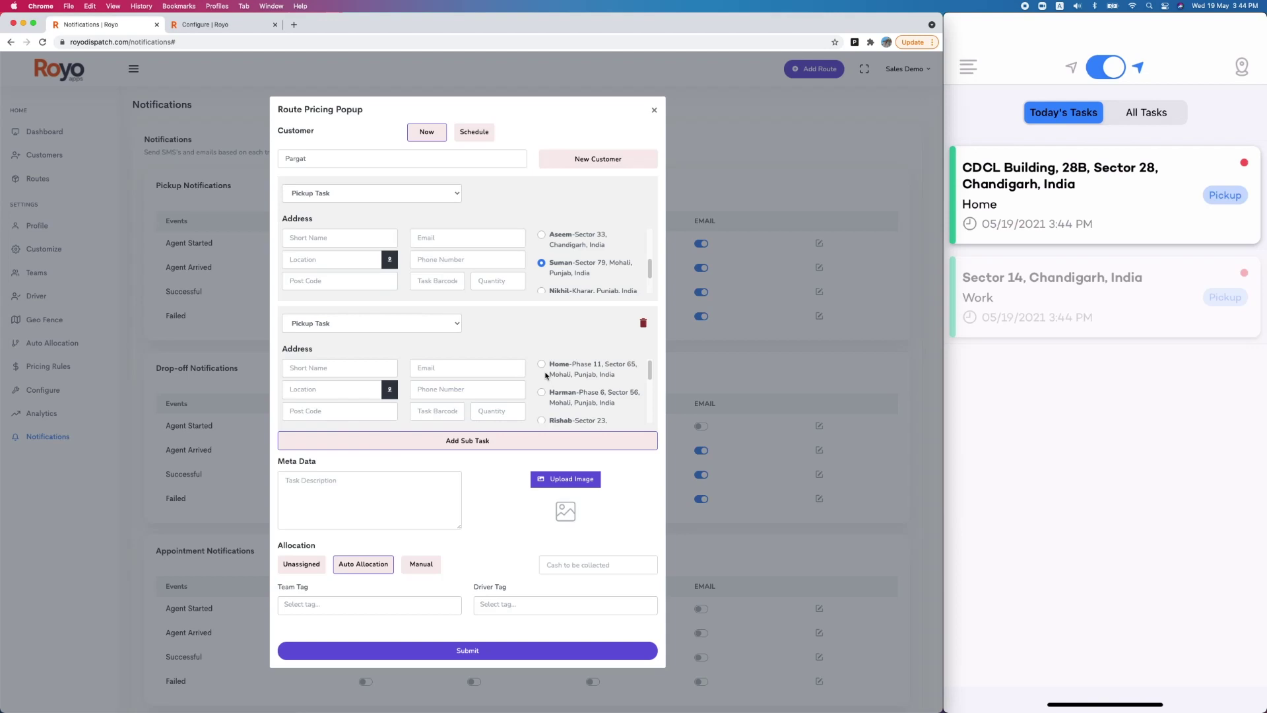
click(543, 394)
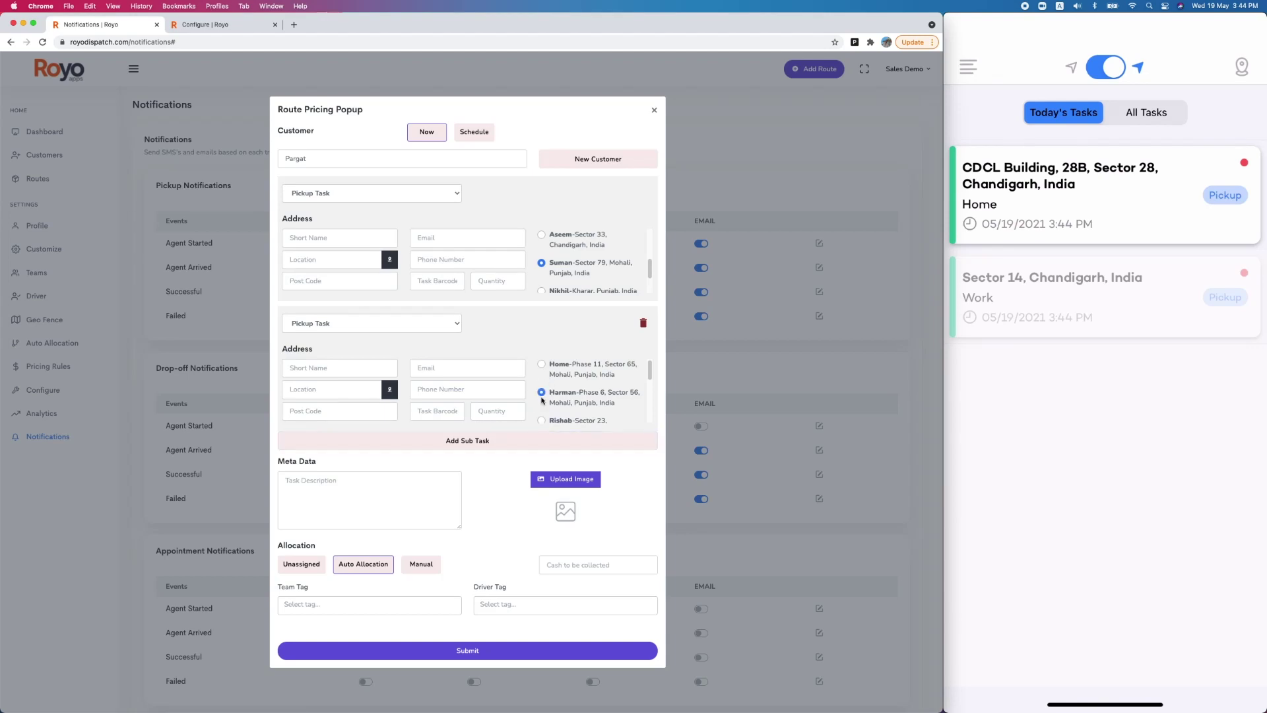
click(542, 439)
scroll(549, 493, down, 3)
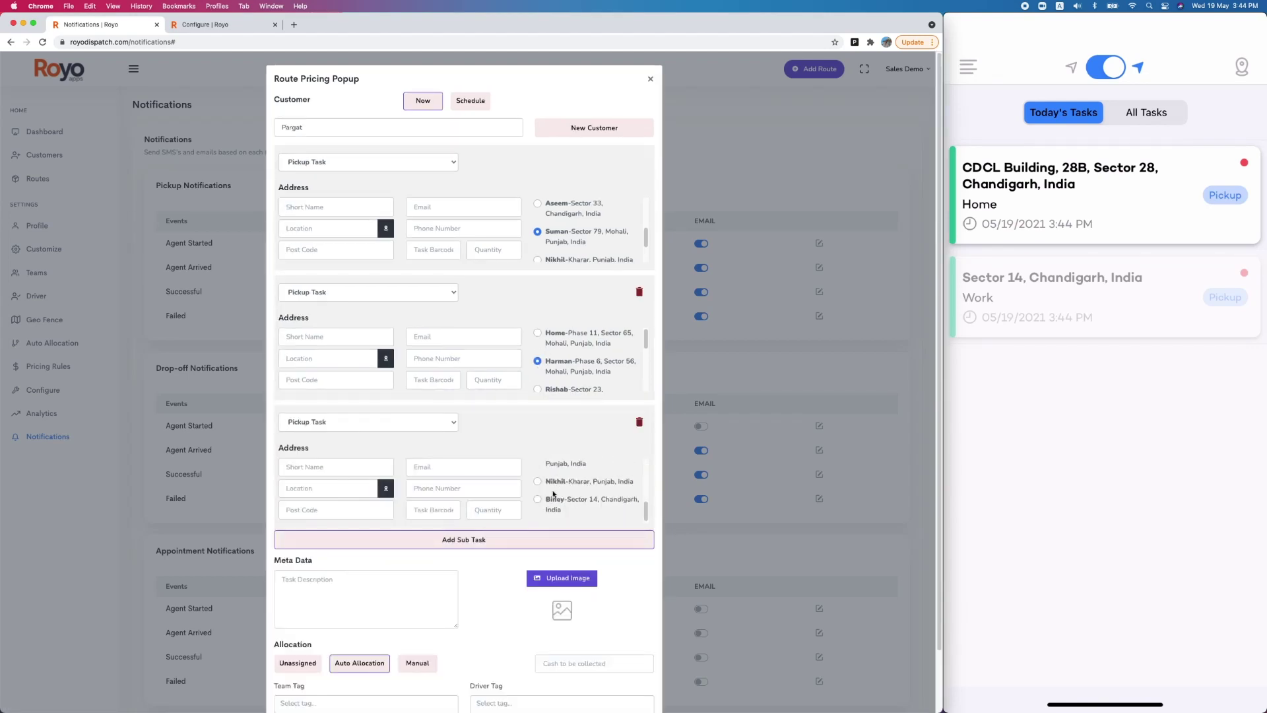
click(538, 500)
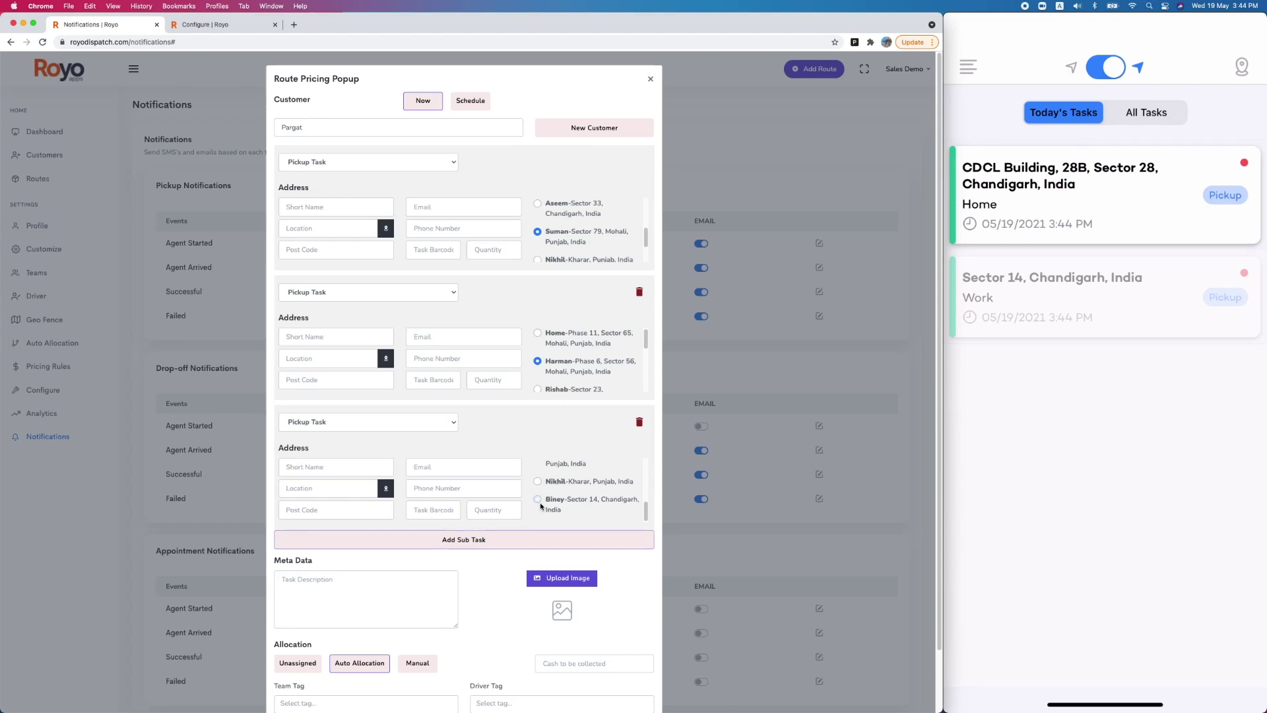
scroll(536, 553, down, 3)
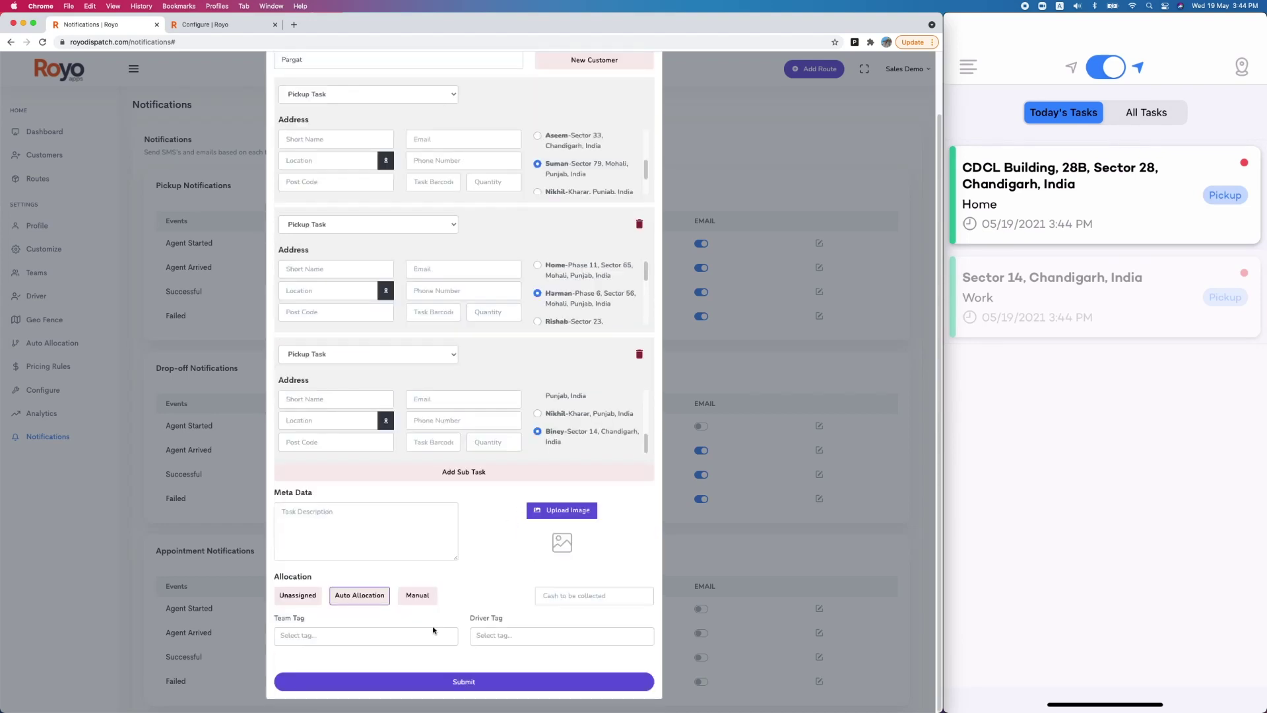
Step: Assign the route manually to the chosen driver, submit it, and view the Routes list
click(413, 595)
click(424, 637)
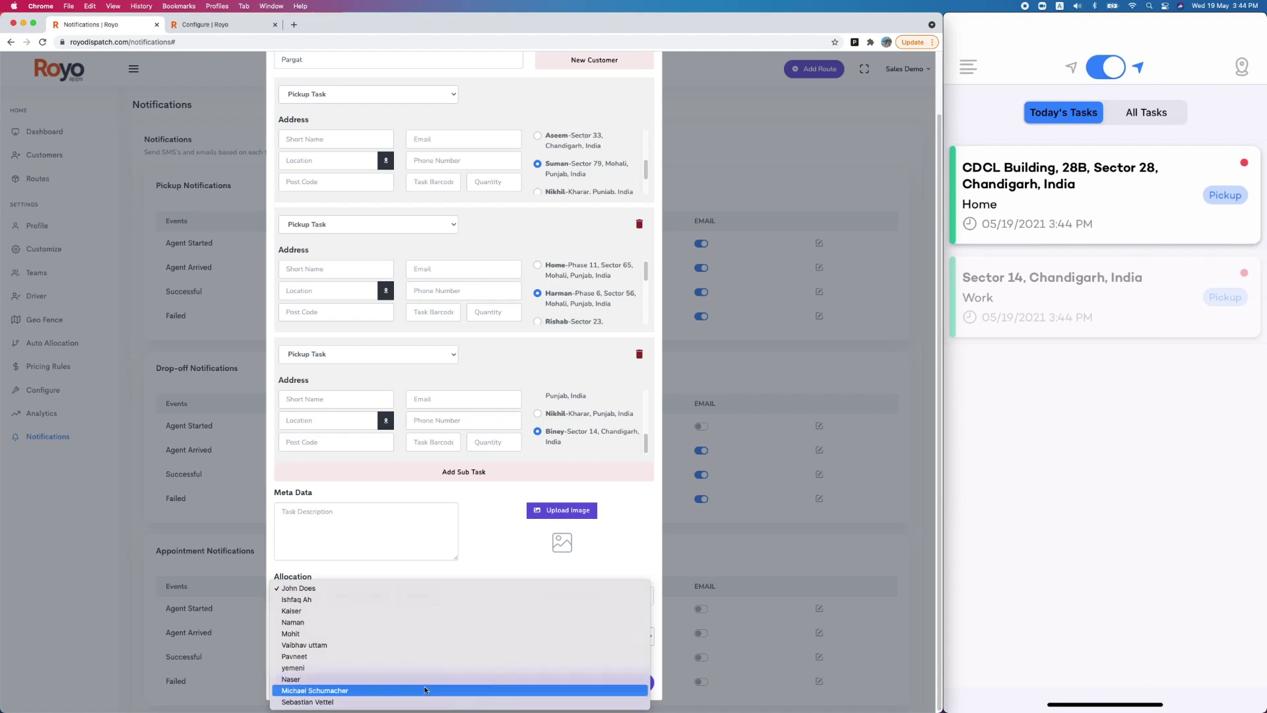
click(424, 690)
click(498, 690)
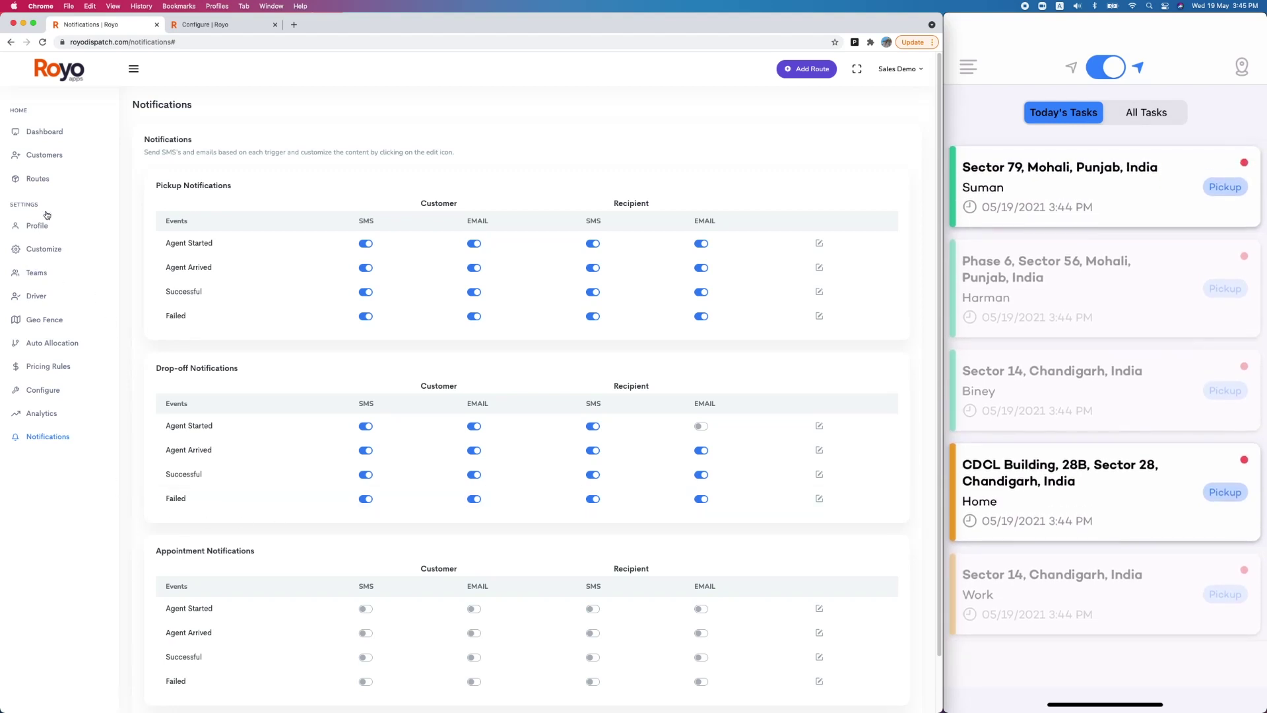
click(37, 179)
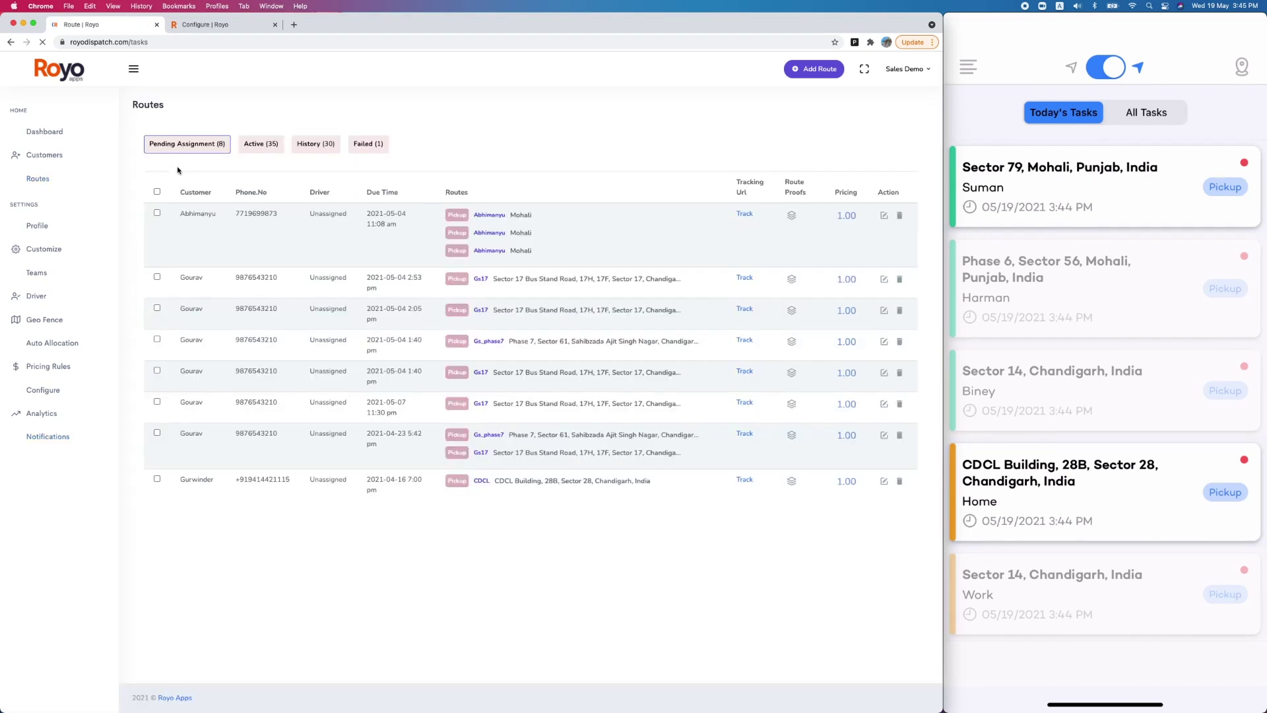
Step: Open both active routes' tracking pages in new tabs and check the 14.05 pay breakdown
click(262, 146)
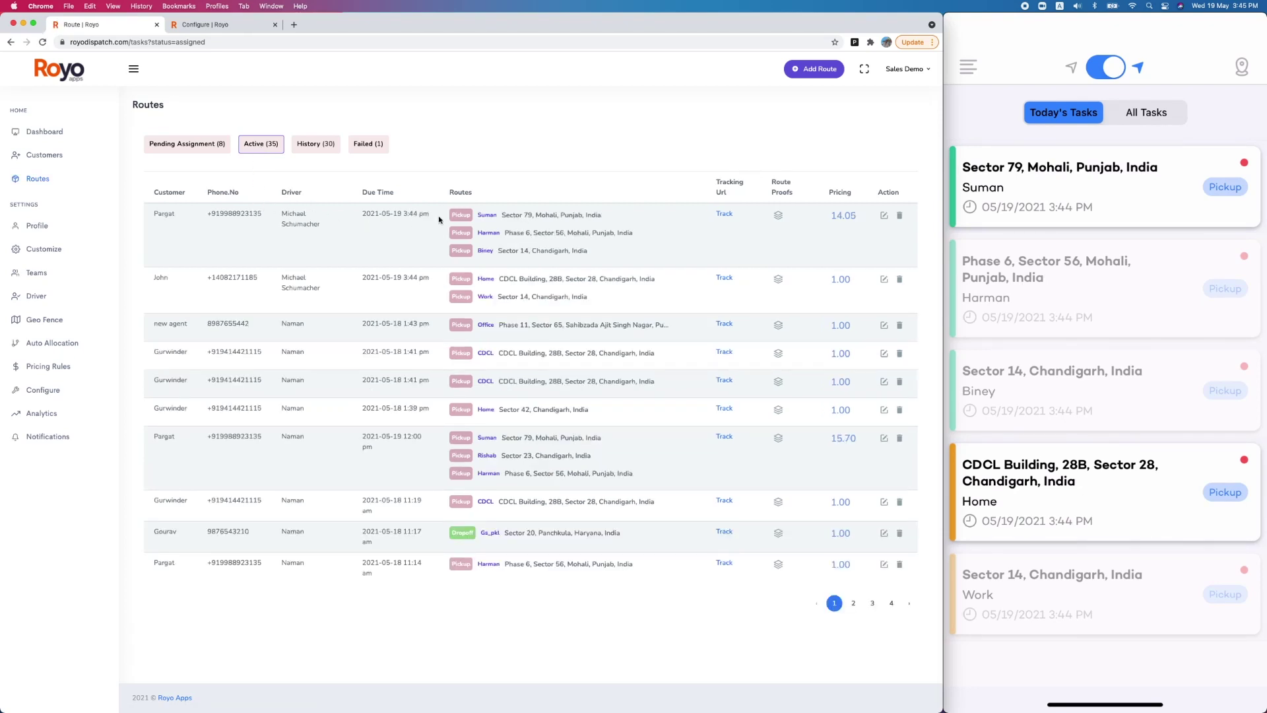
right_click(724, 215)
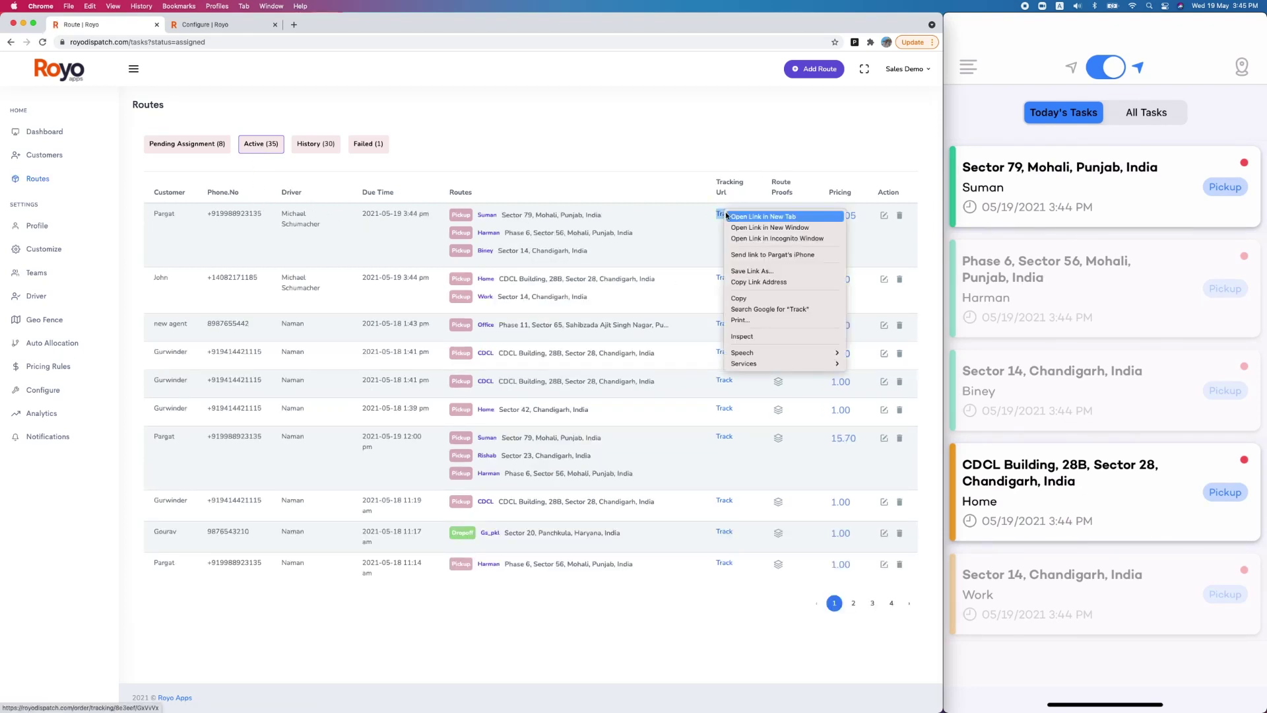
click(768, 225)
right_click(724, 277)
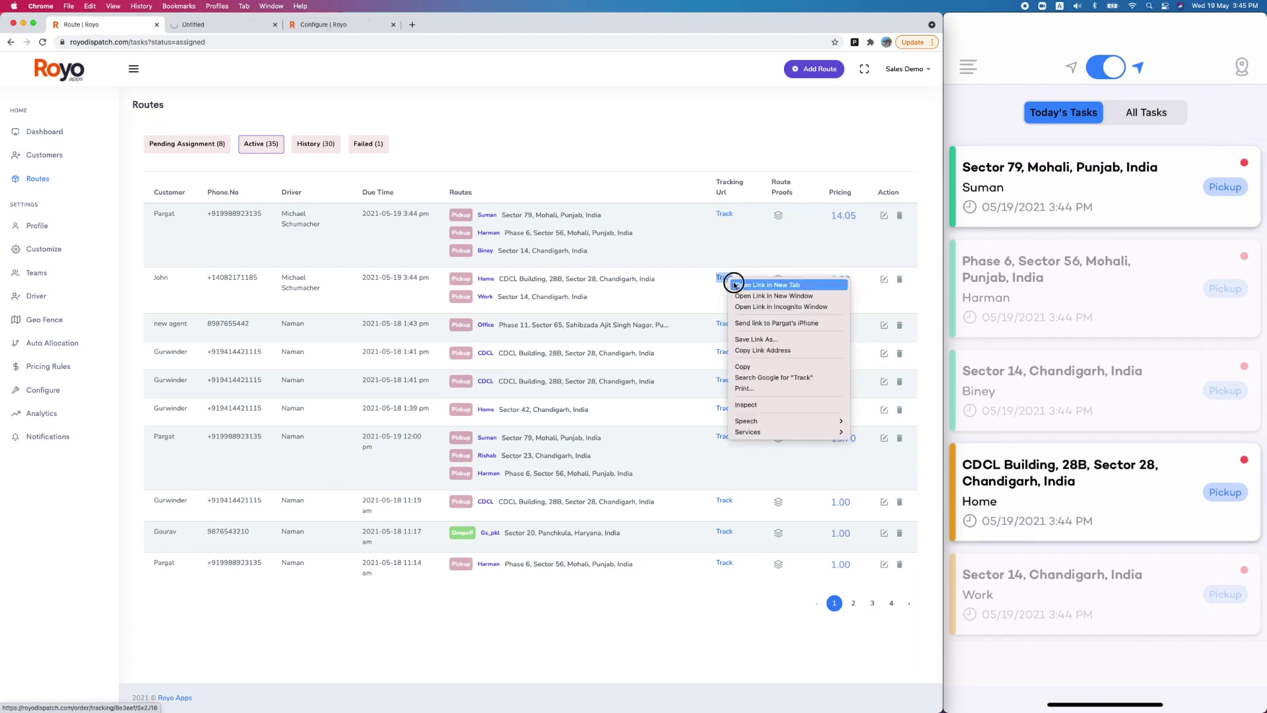
click(768, 285)
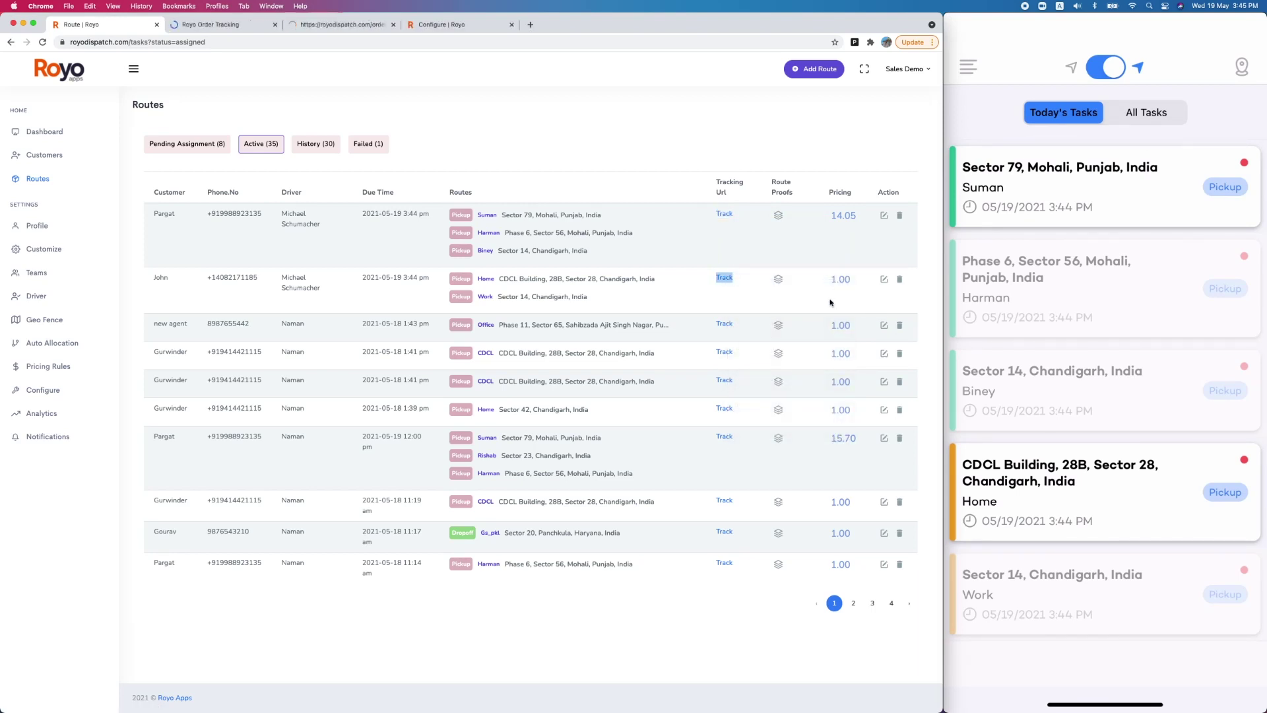
click(844, 215)
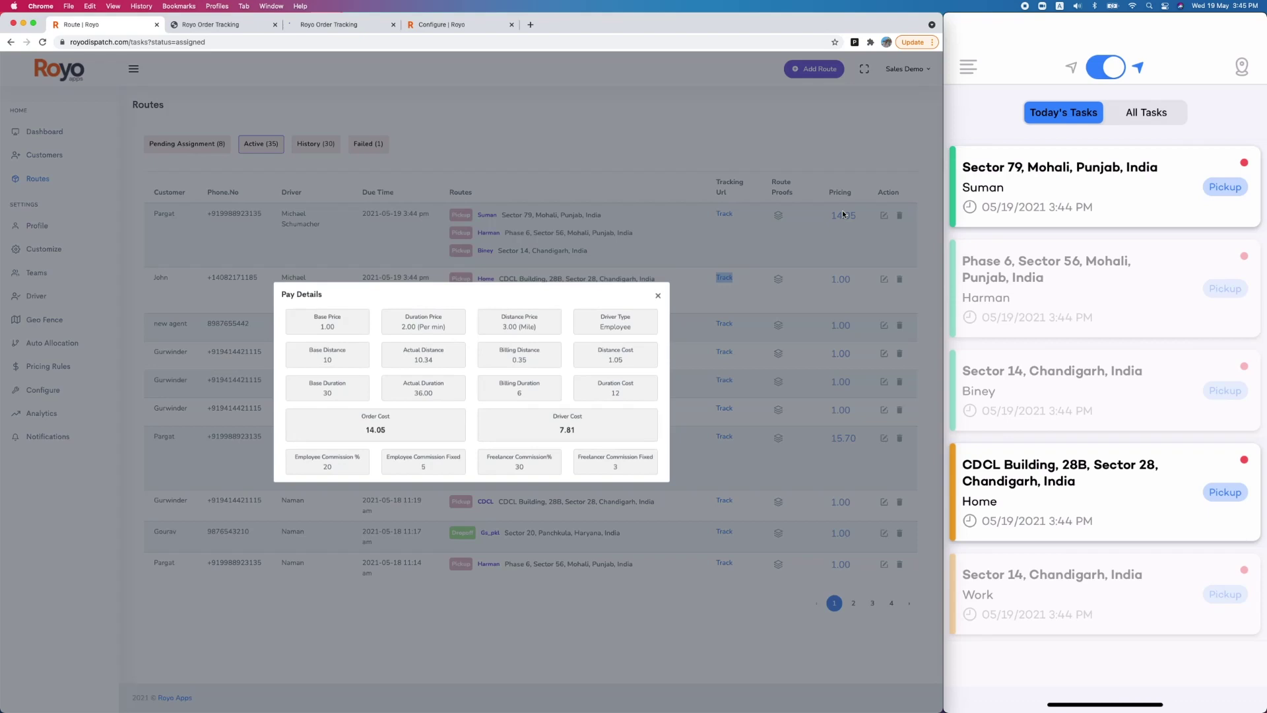
click(657, 296)
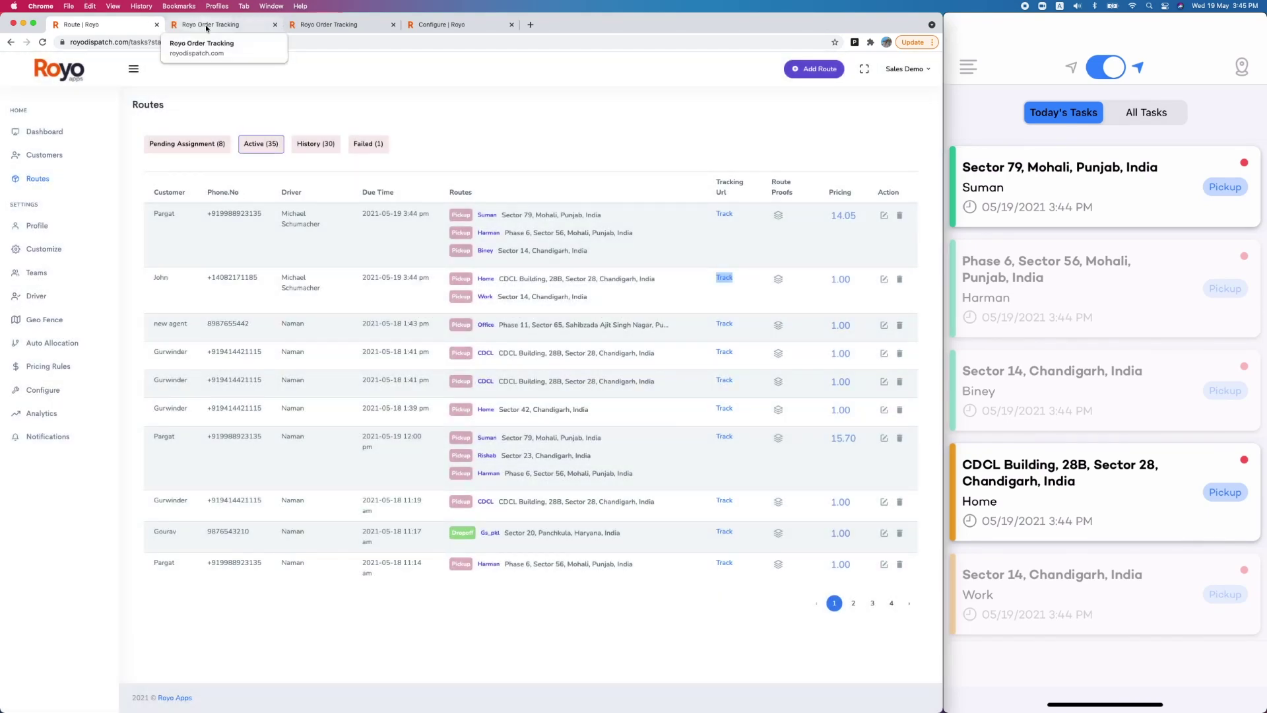
Step: Check both routes' live tracking maps, then go to the dashboard map
click(205, 26)
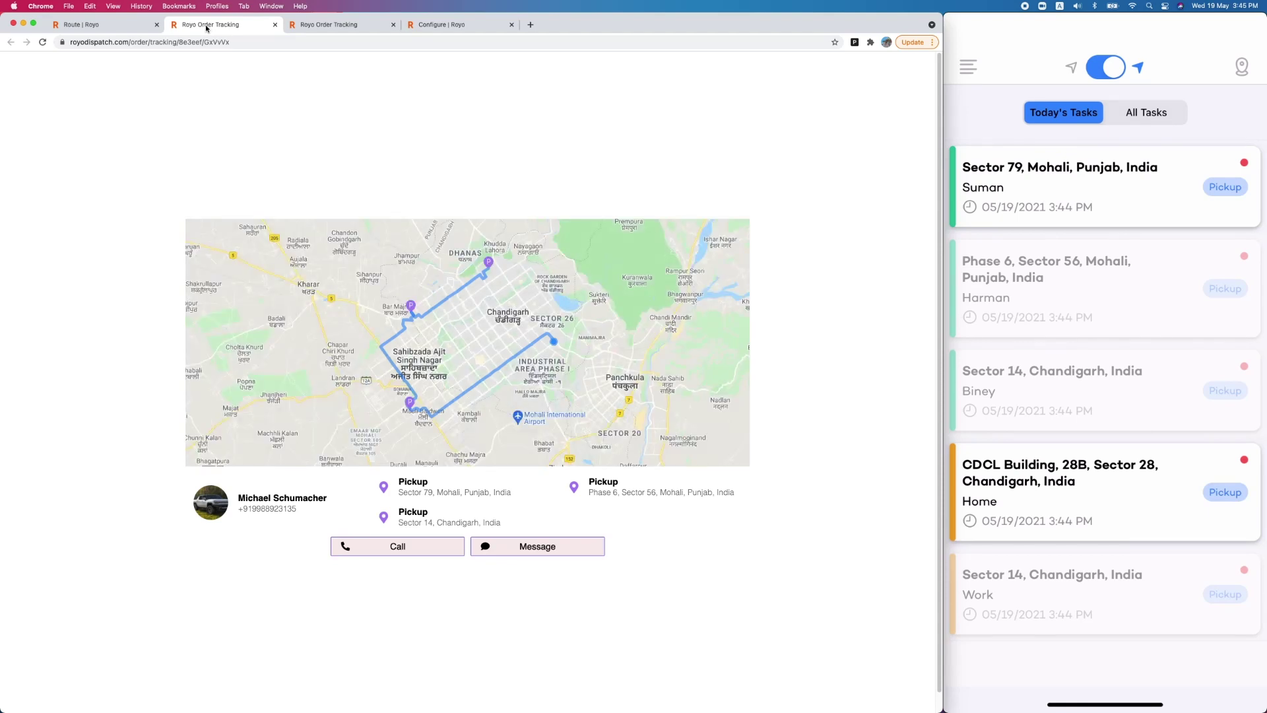
click(329, 25)
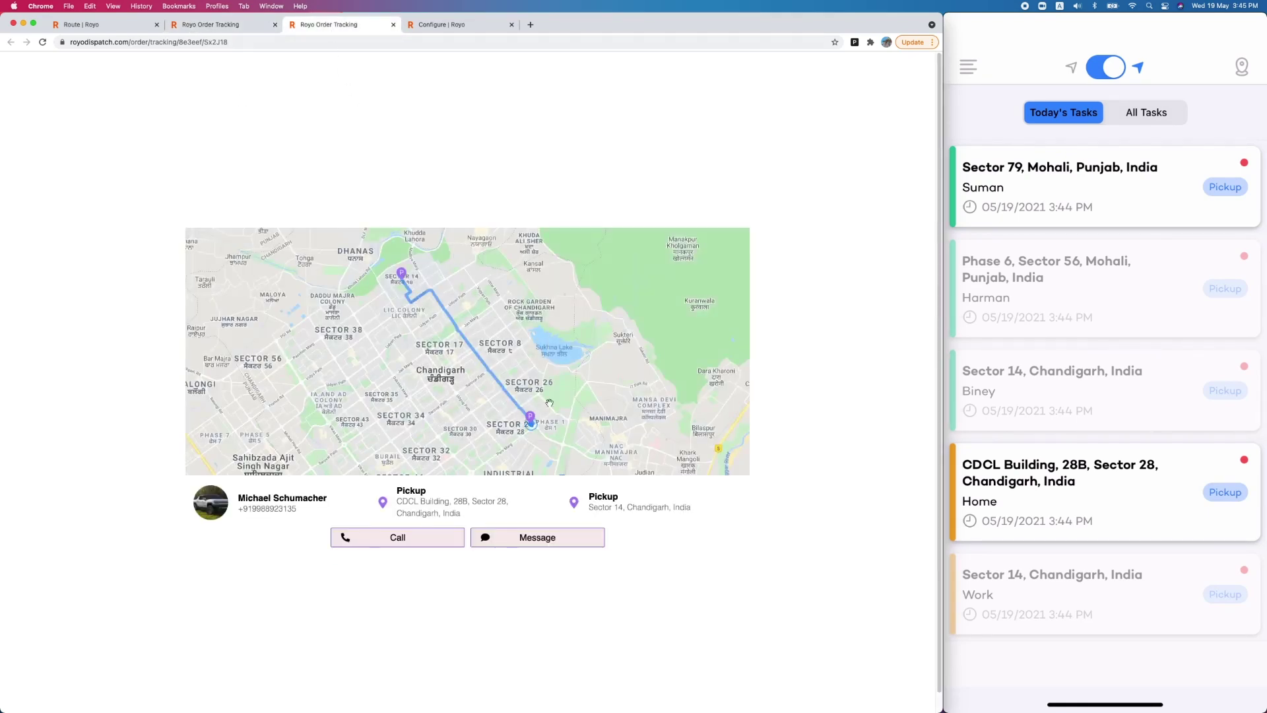
click(128, 24)
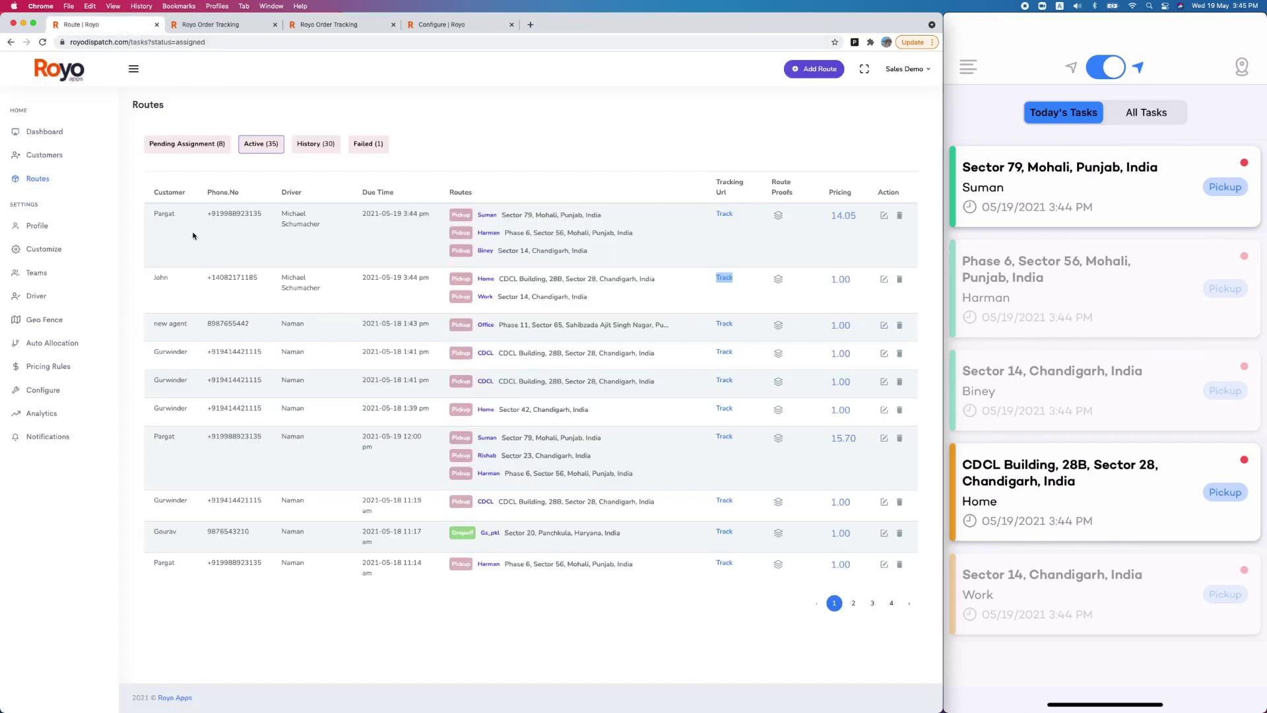
click(43, 131)
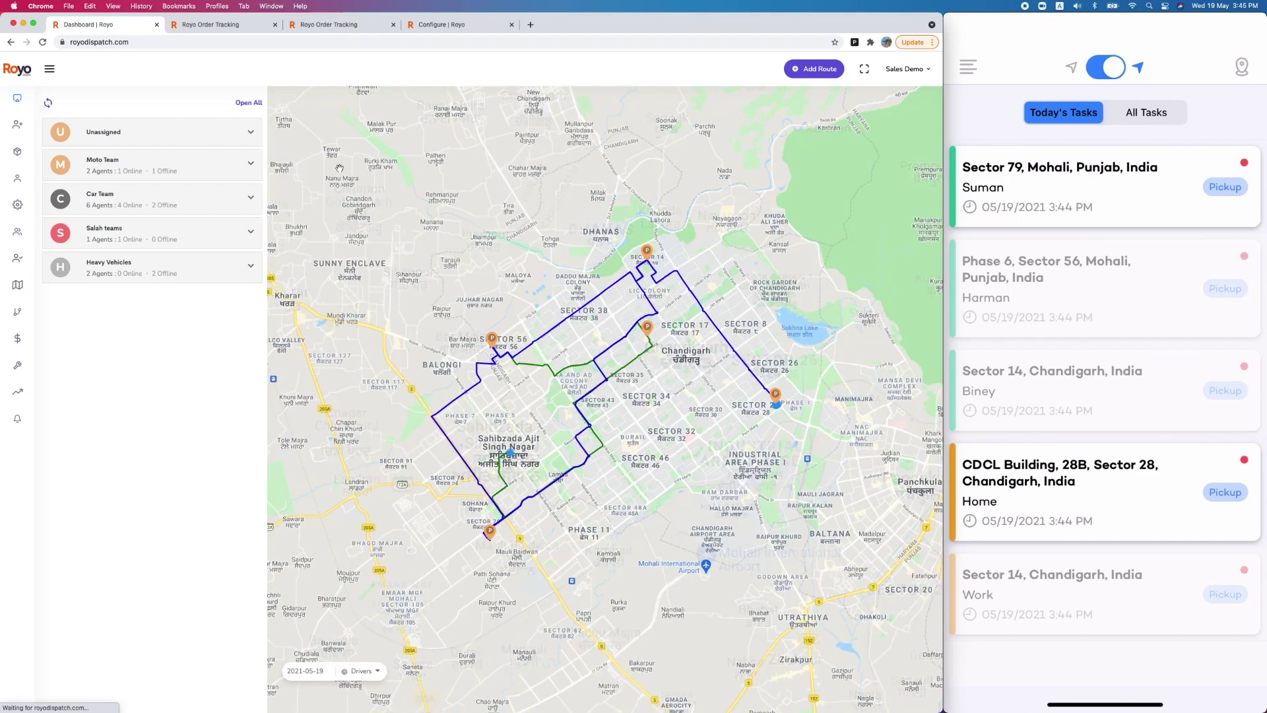
Step: Expand all teams with Open All and bring up Optimize for the busy Moto Team driver
click(248, 103)
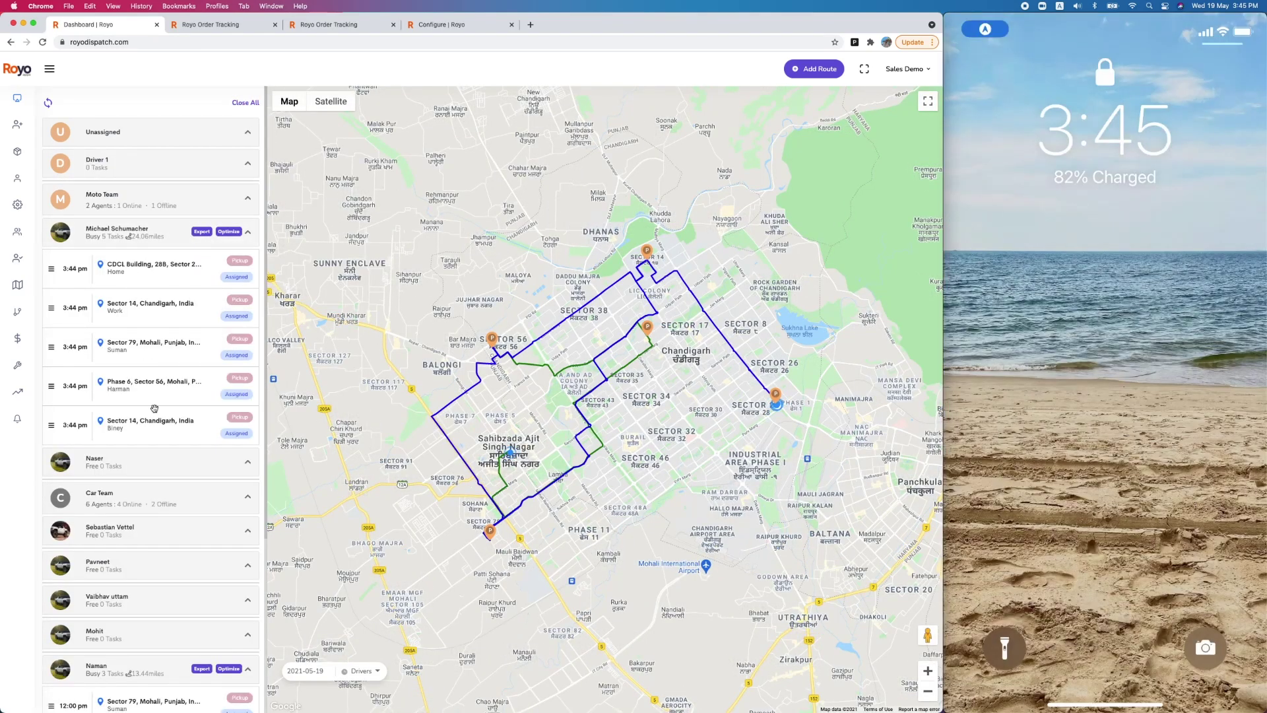
click(229, 230)
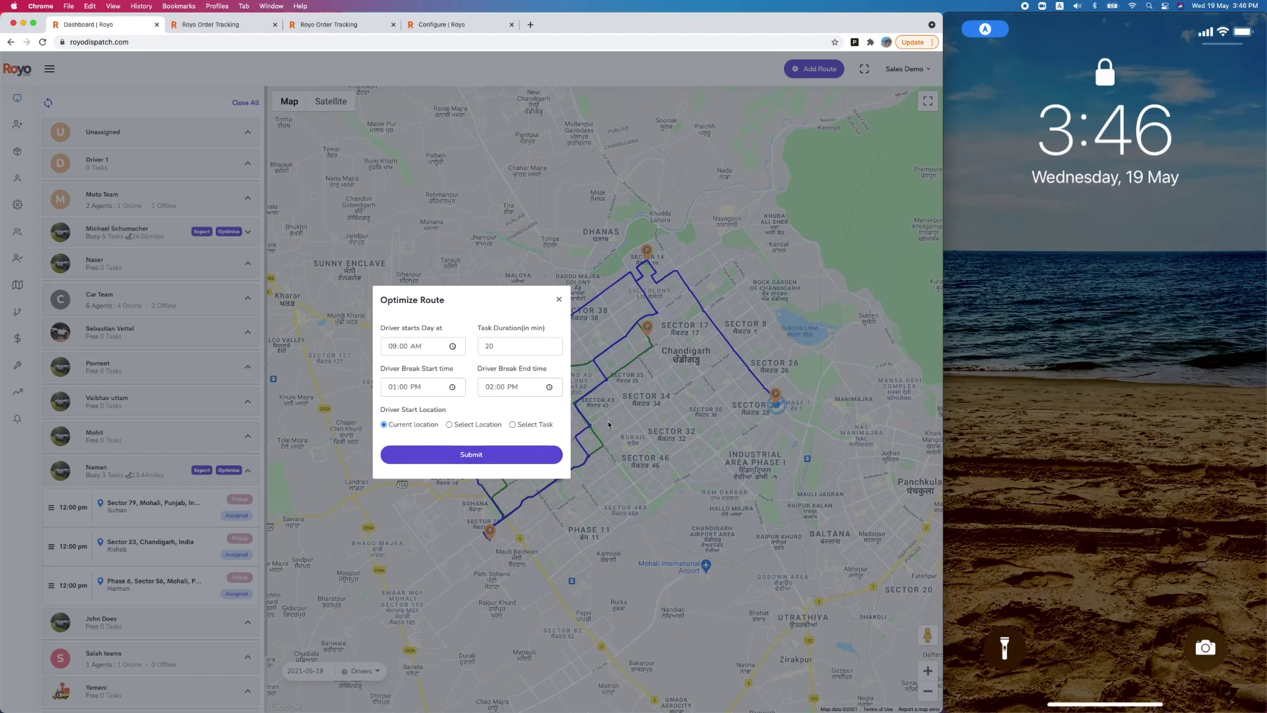
Step: Submit the route optimization with the driver's current location as the start point
click(451, 424)
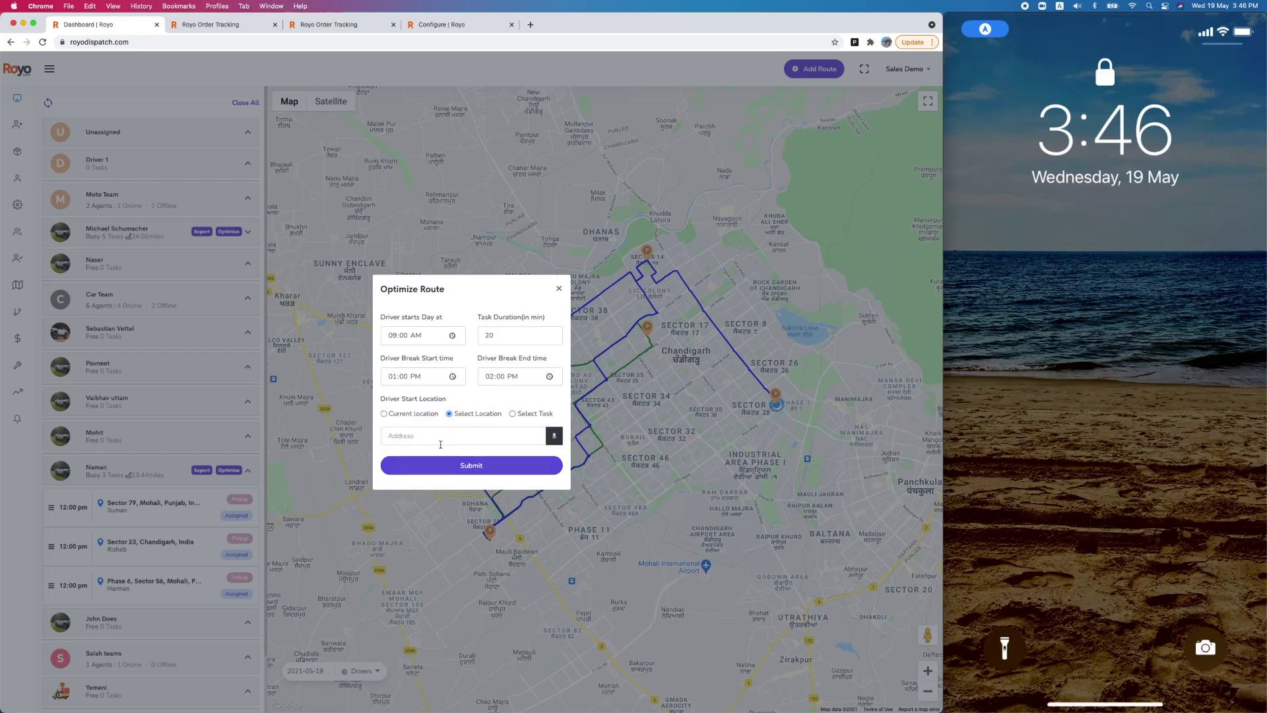
click(512, 414)
click(515, 435)
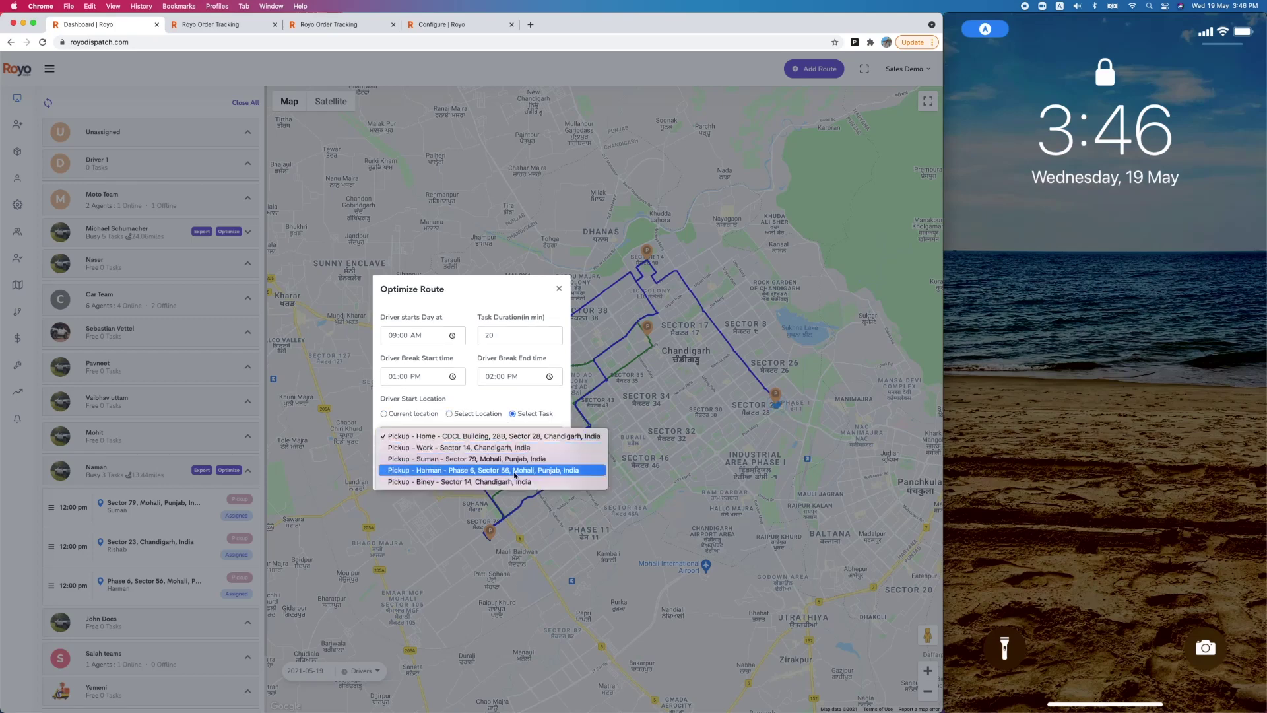
click(482, 396)
click(385, 414)
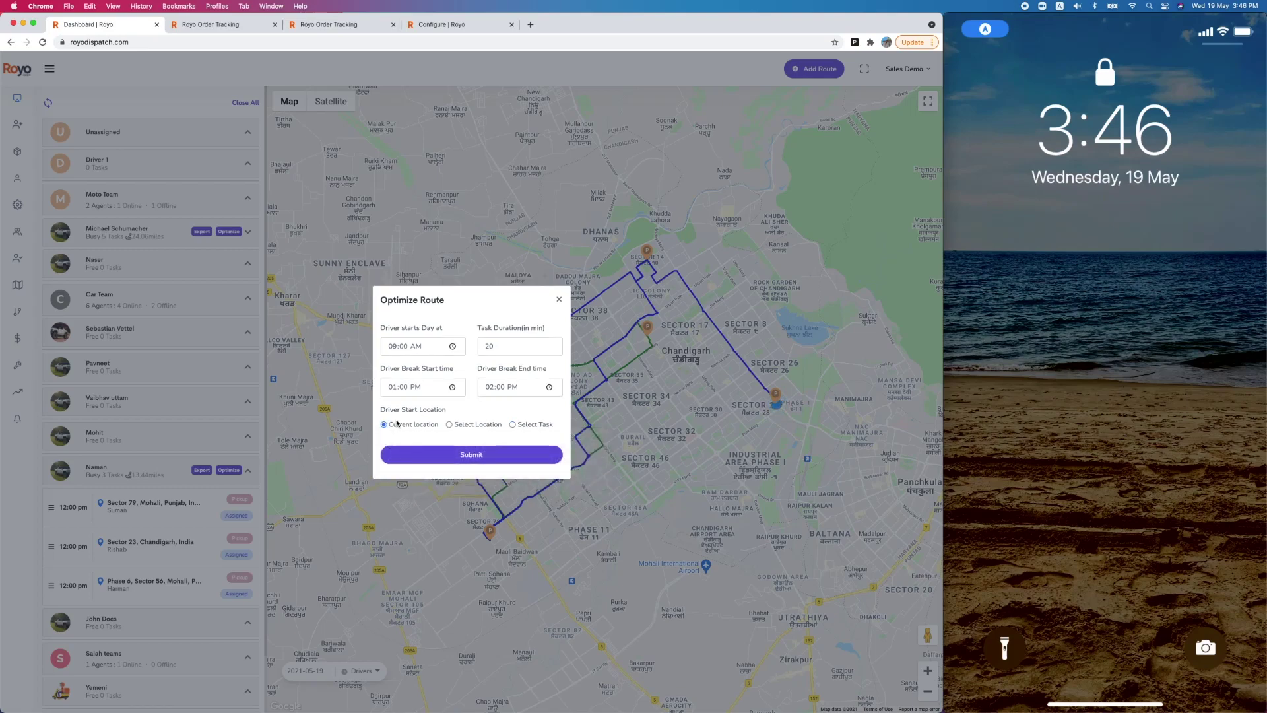
click(471, 455)
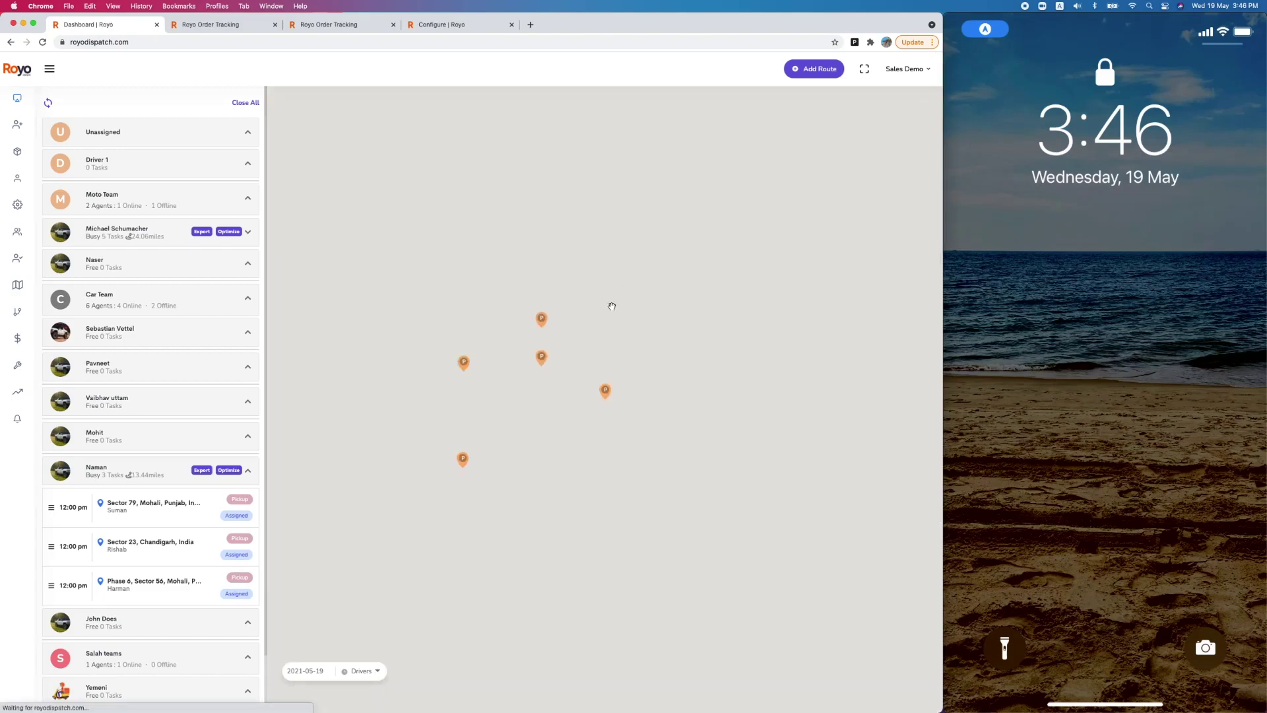
scroll(609, 309, up, 5)
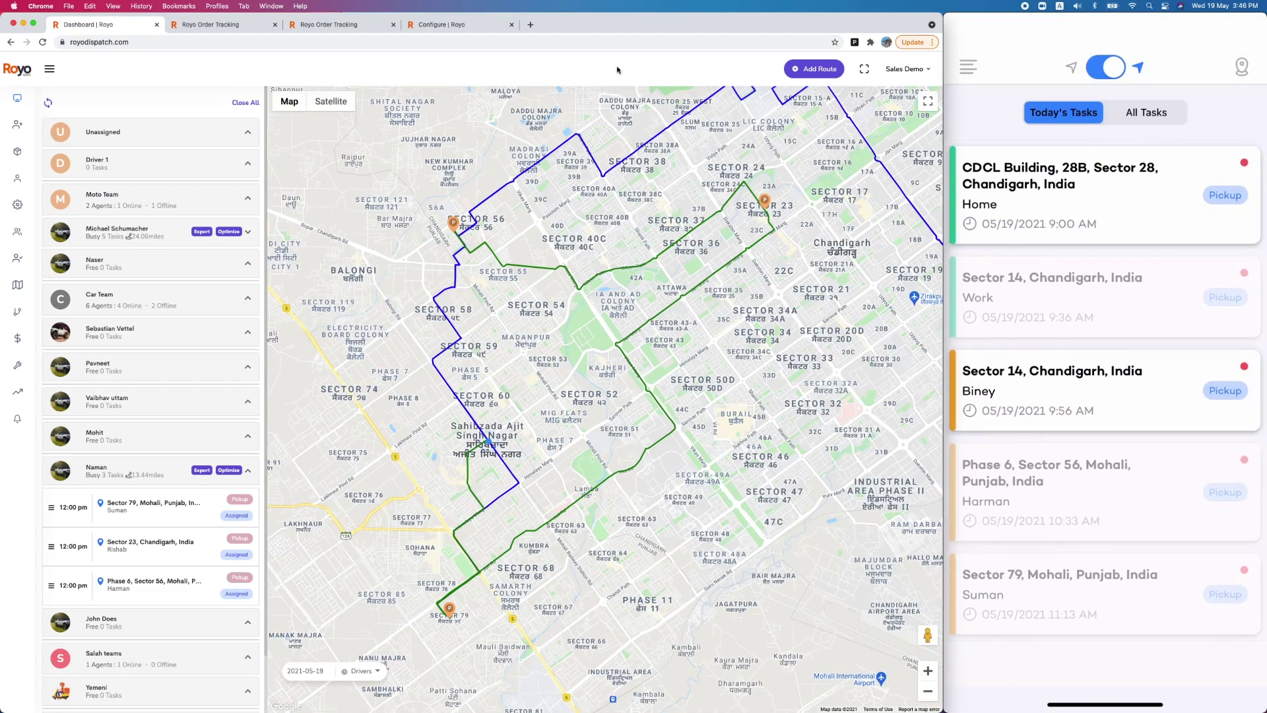
Step: Pan along the optimized route and list the driver's five tasks, 9:00–11:13 am
drag(771, 272, 650, 305)
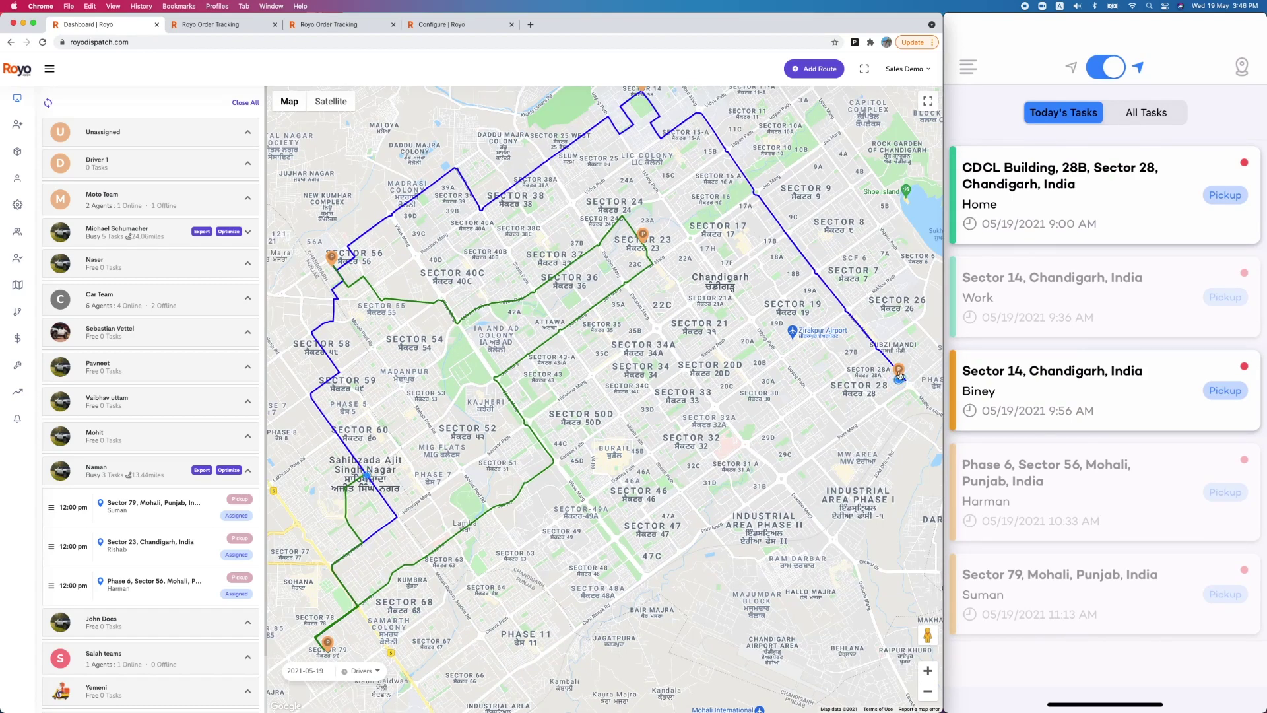
drag(509, 211, 533, 267)
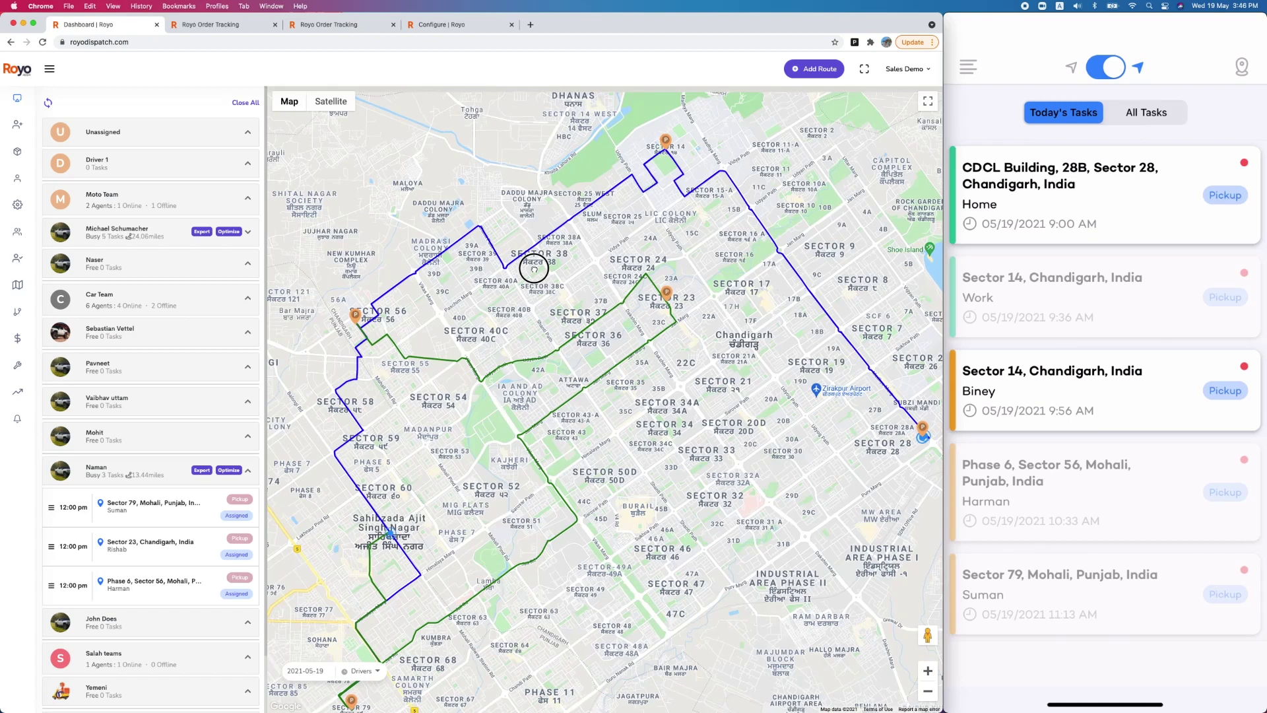
click(246, 231)
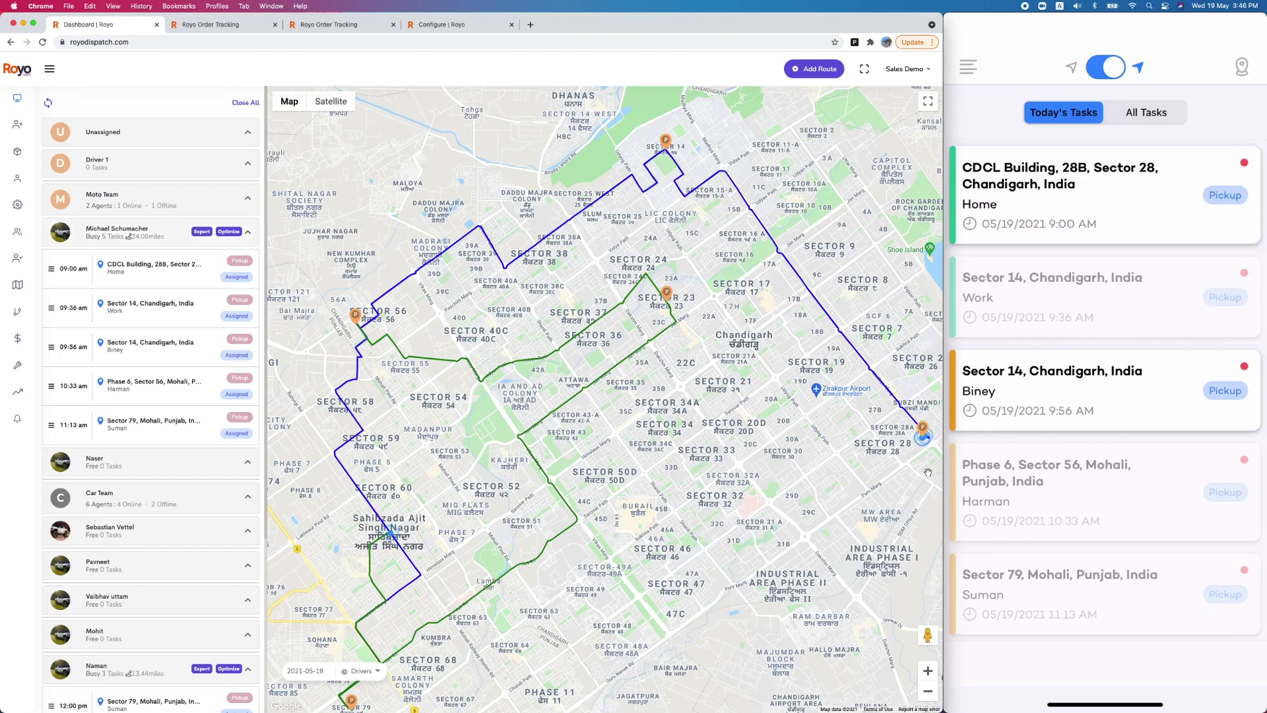
drag(678, 506, 691, 456)
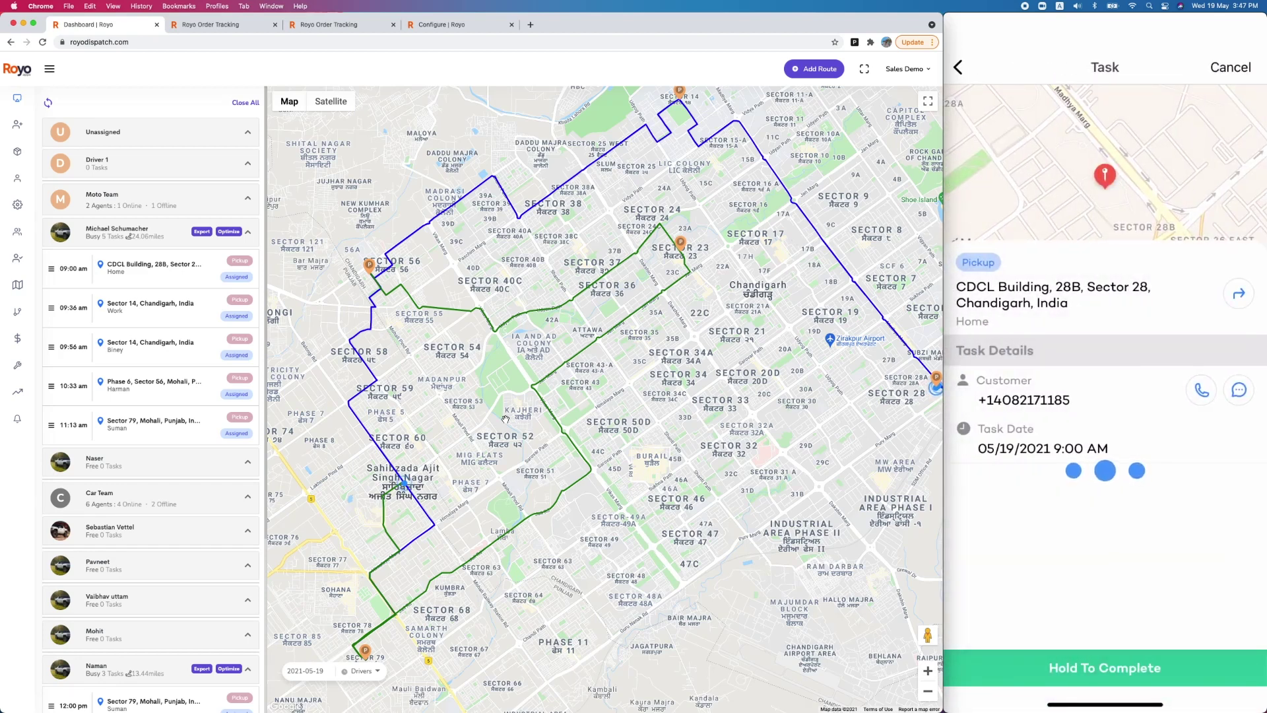
Step: Open the Routes page from the sidebar to see pending-assignment routes
click(17, 159)
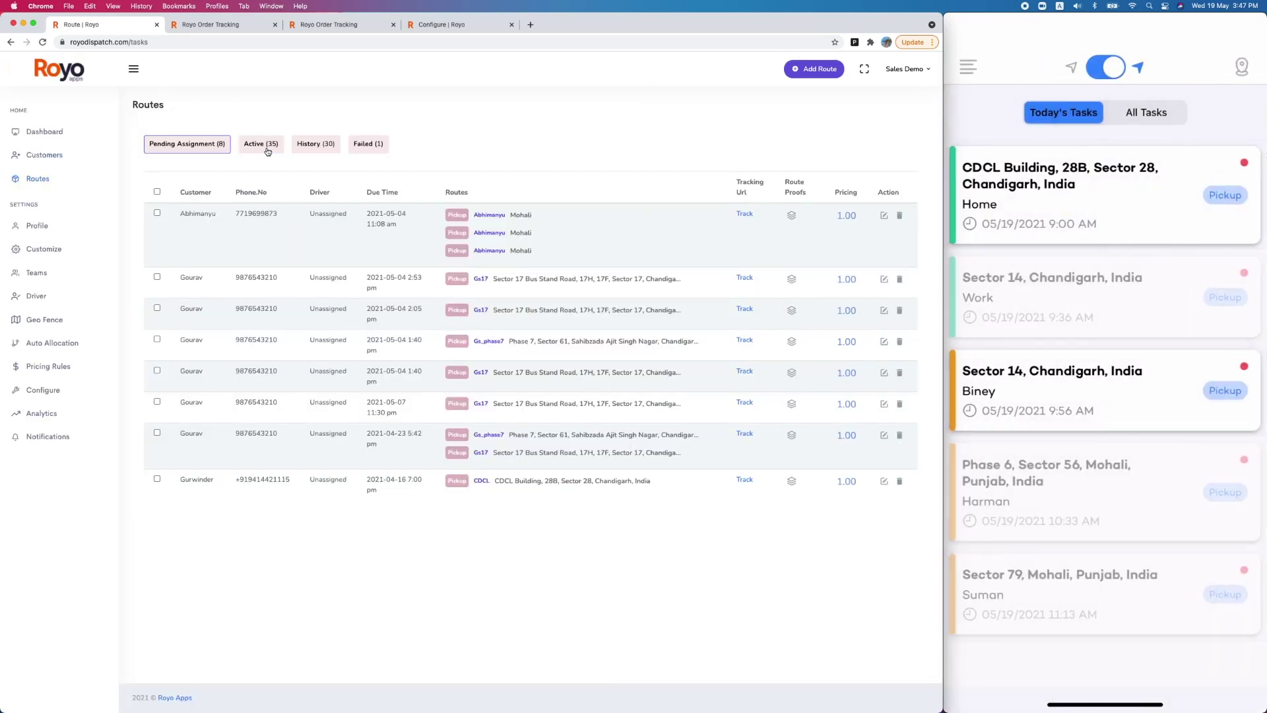
Step: View the 14.05 active route's proof photo in a new tab and its signature, then close proofs
click(261, 143)
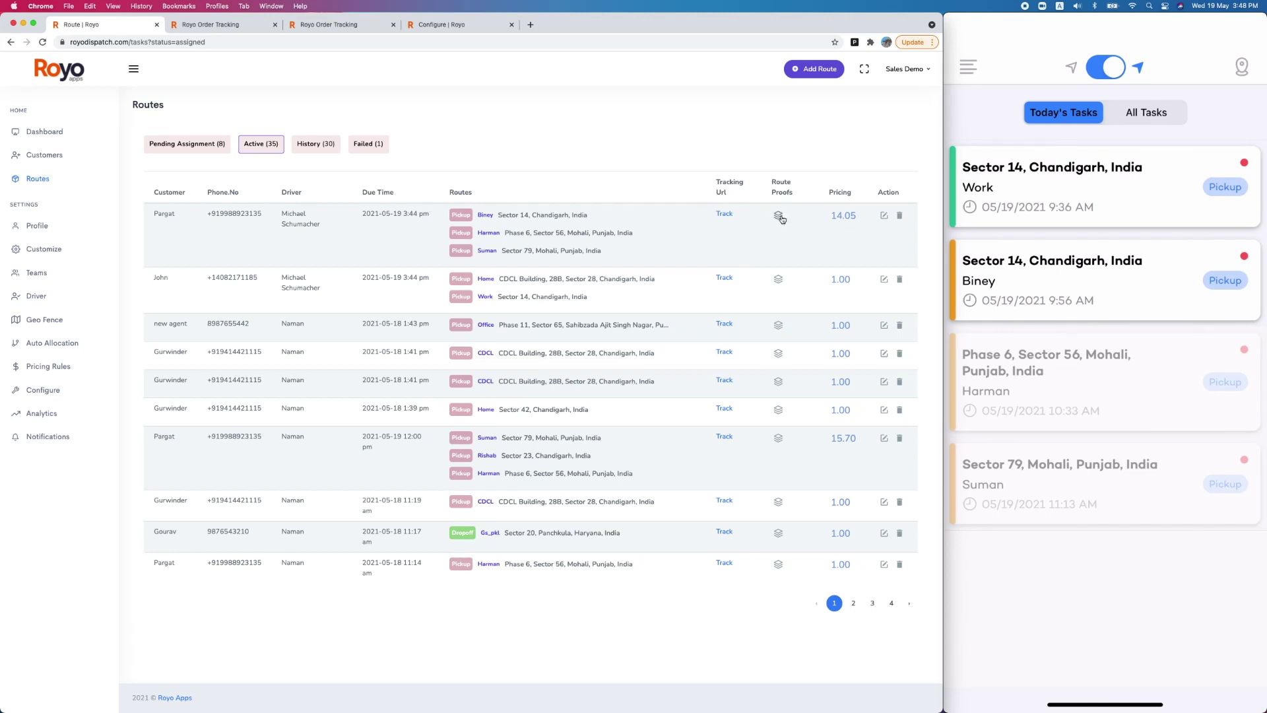
click(570, 281)
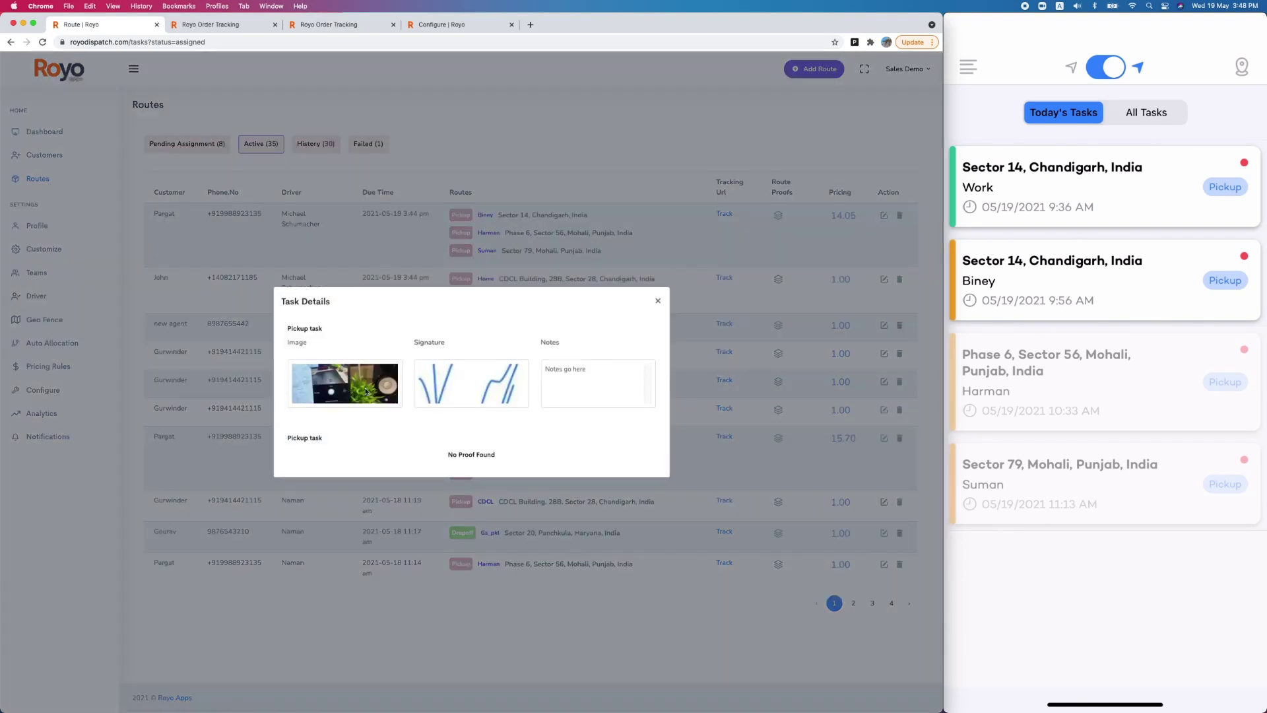
right_click(366, 390)
click(402, 392)
click(456, 24)
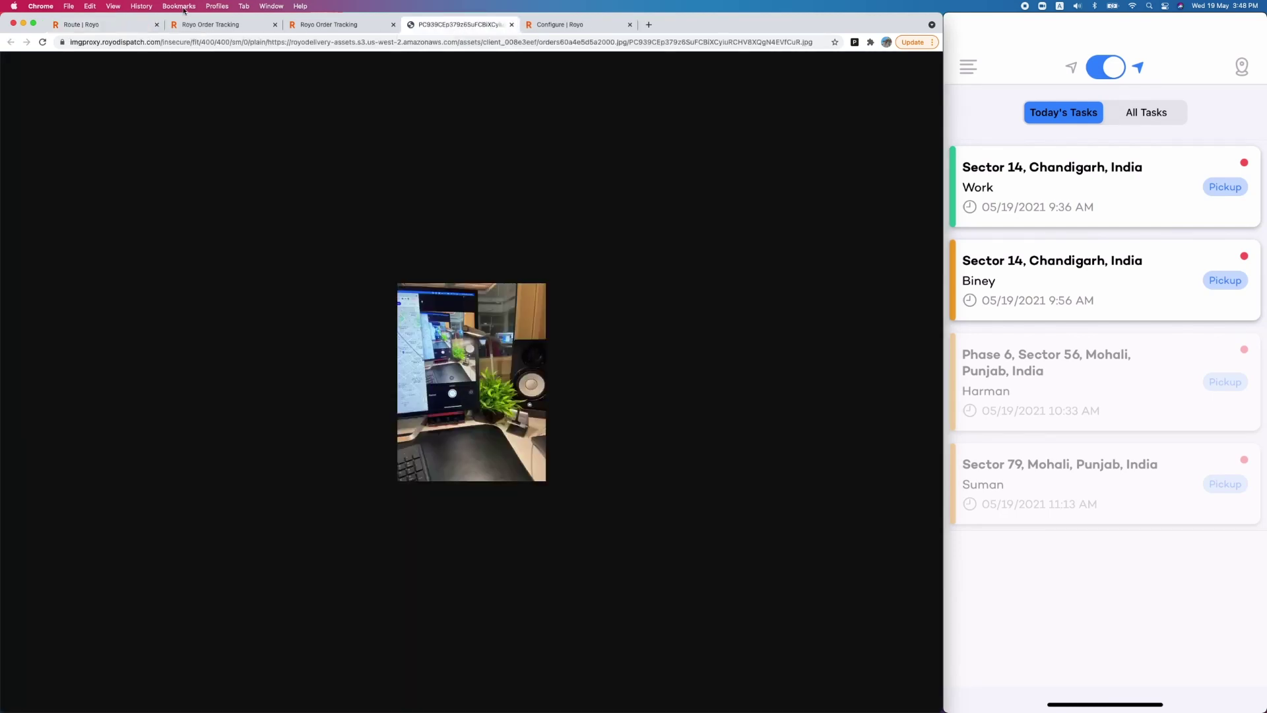
click(85, 24)
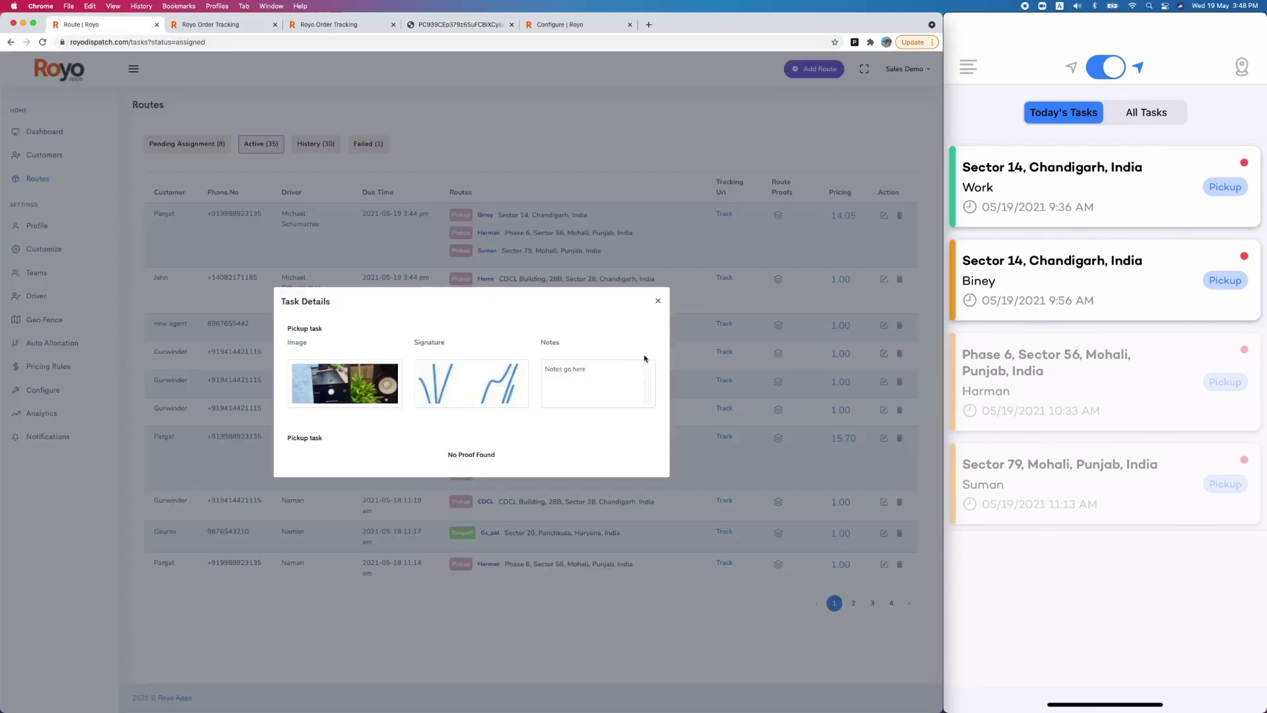
click(658, 301)
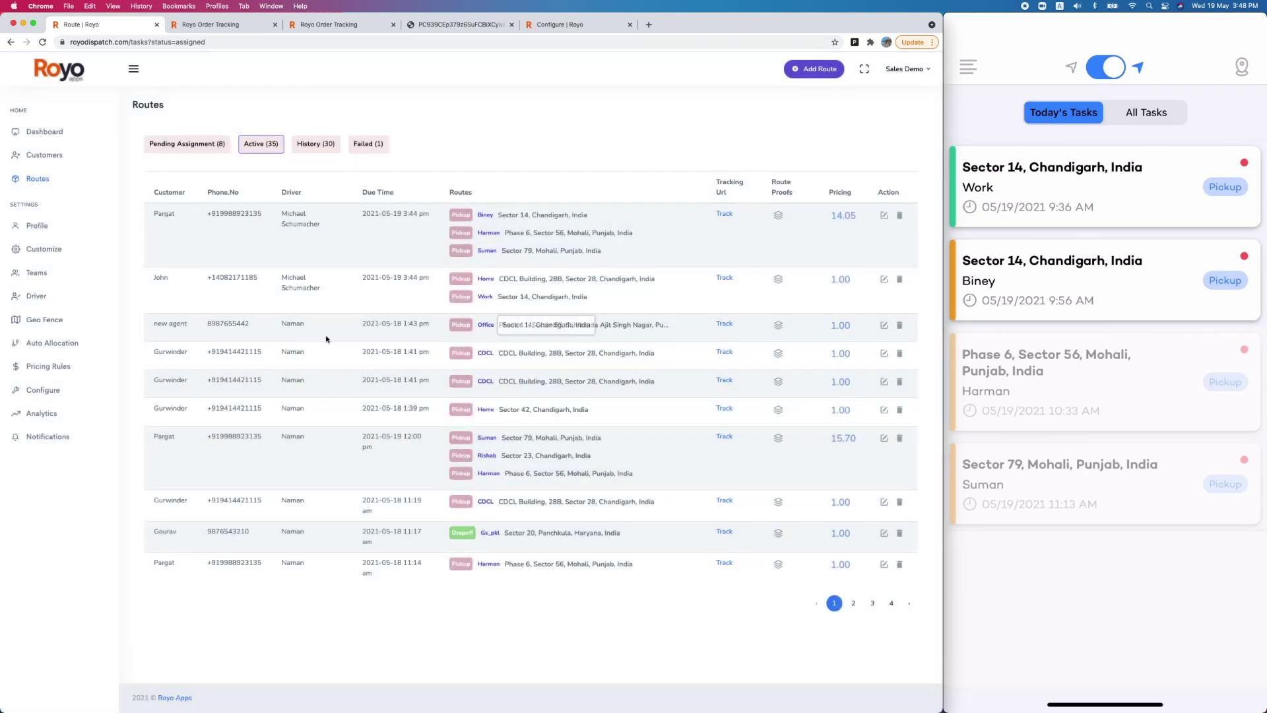
Step: Open Royo Dispatch's Configure settings, then switch to the Runrun admin configuration
click(43, 389)
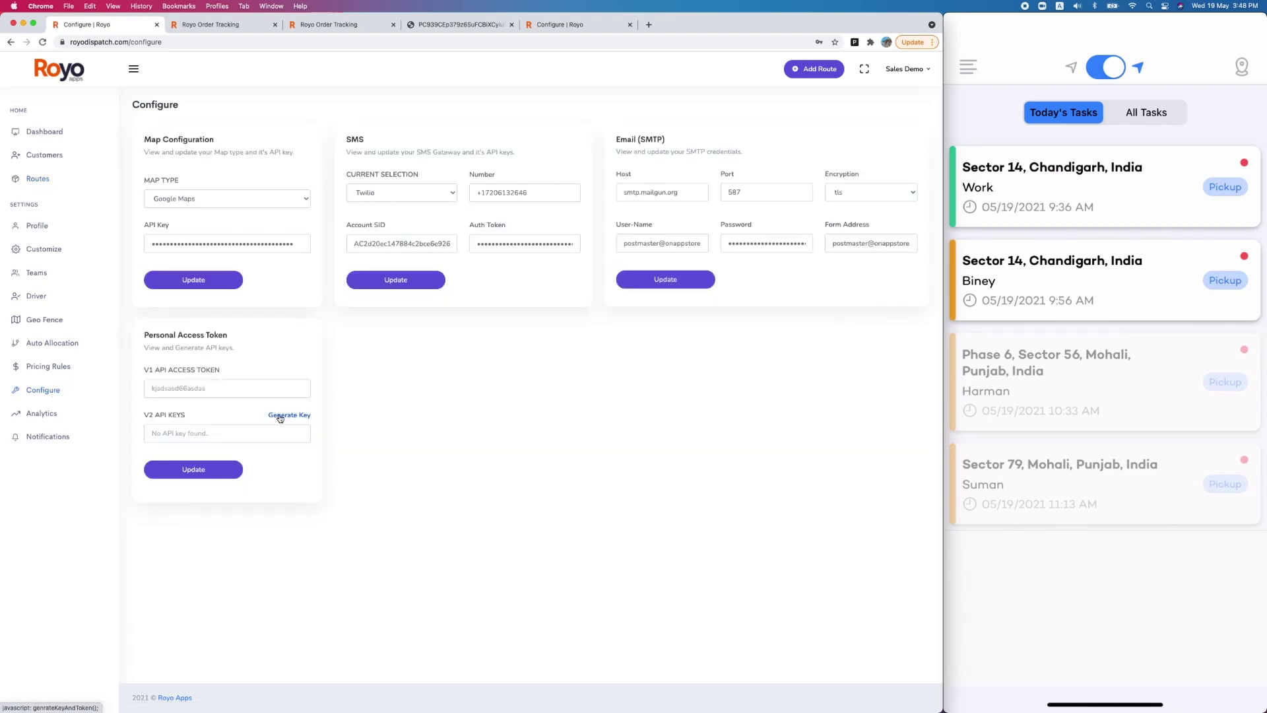
click(567, 24)
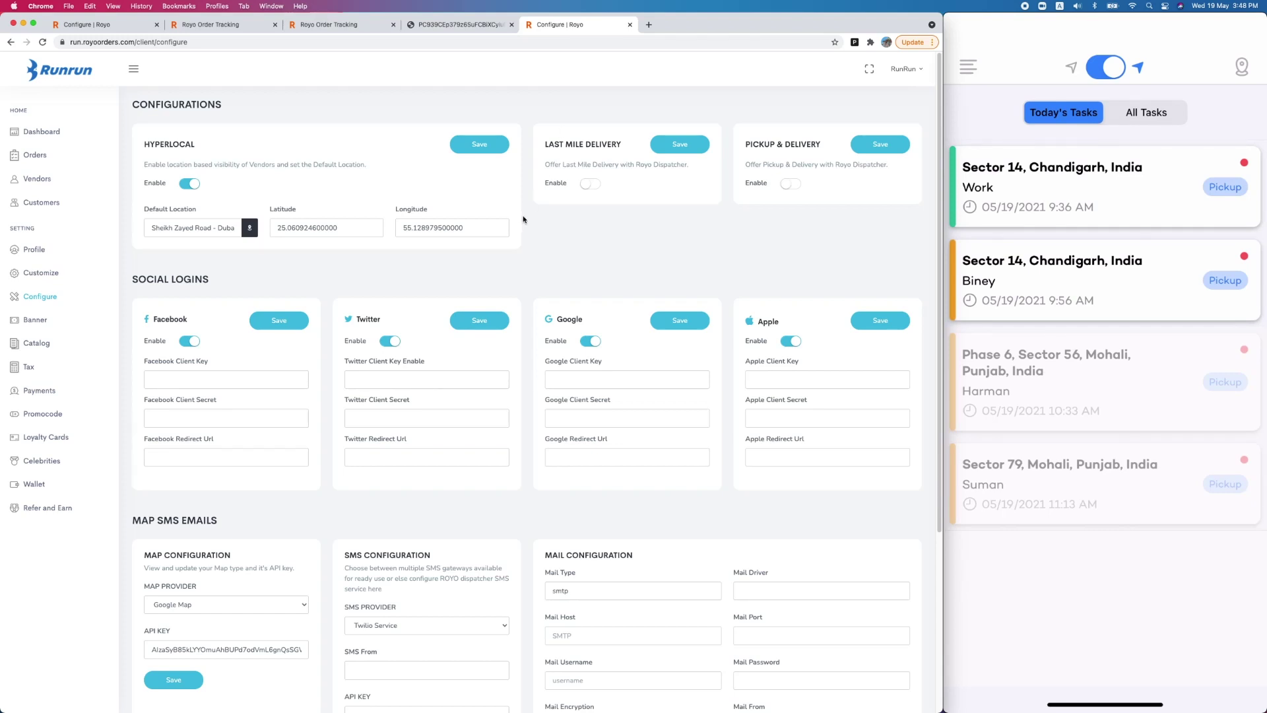
Step: Toggle Last Mile Delivery on in the Runrun Configurations page to use Royo Dispatcher
click(589, 182)
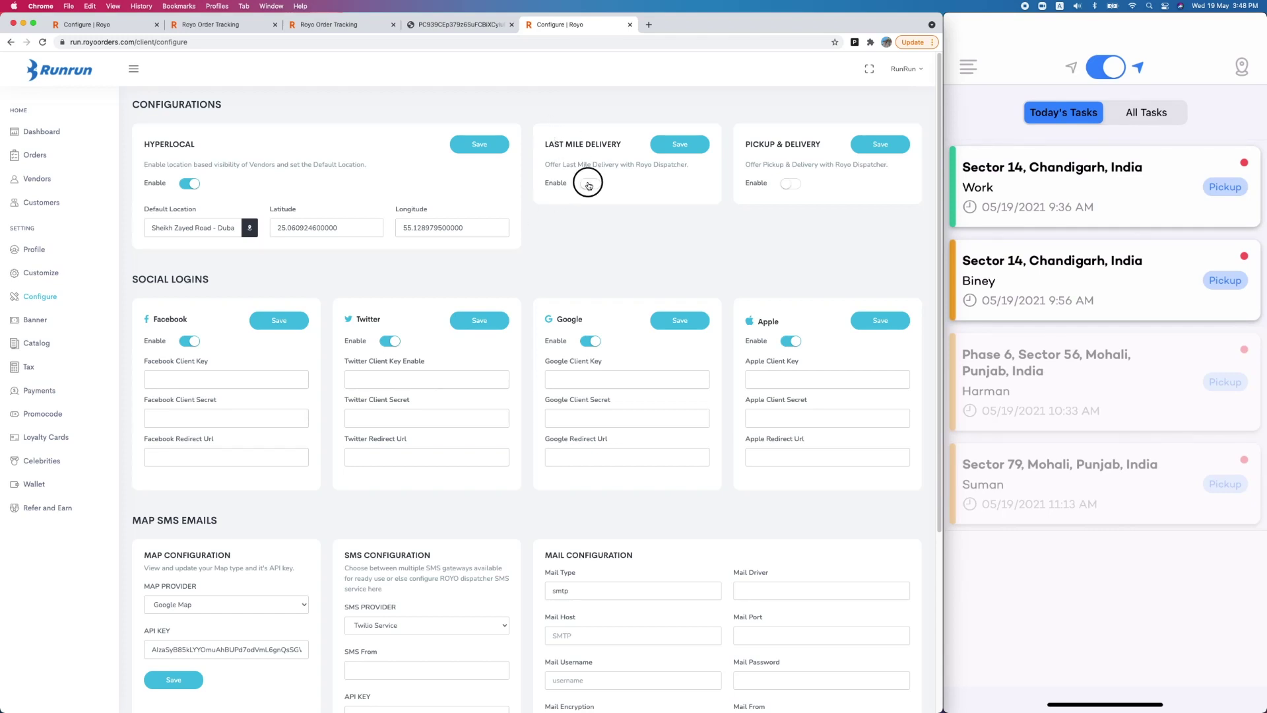